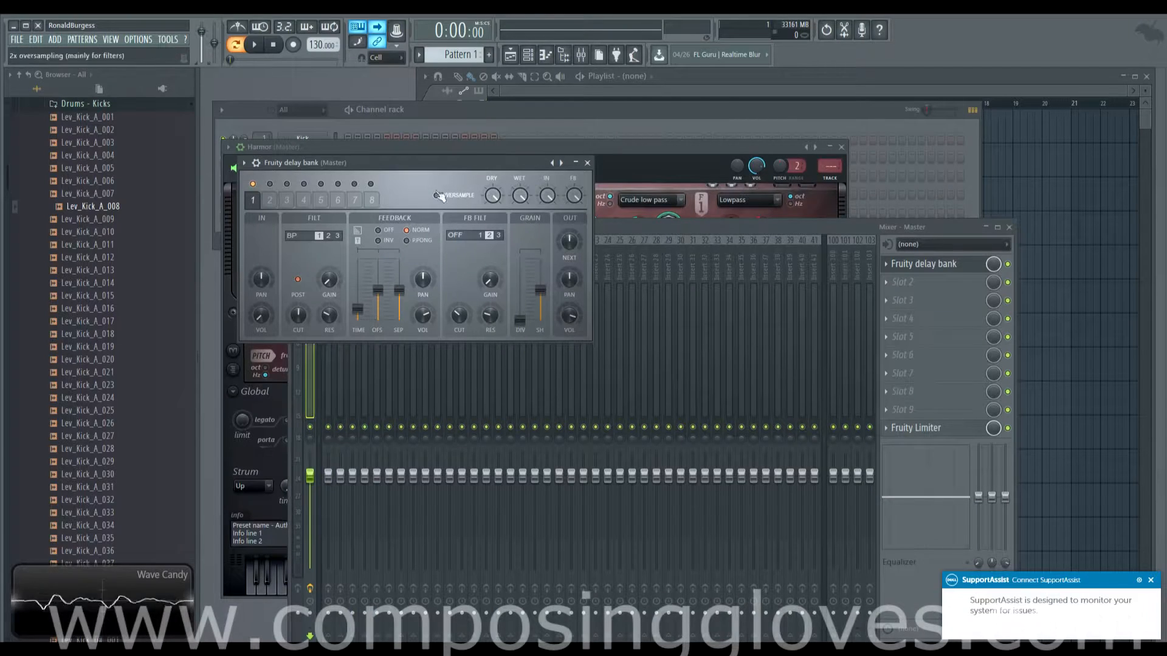
Step: Move the Fruity delay bank window aside and set its input filter type to OFF
drag(450, 164, 807, 164)
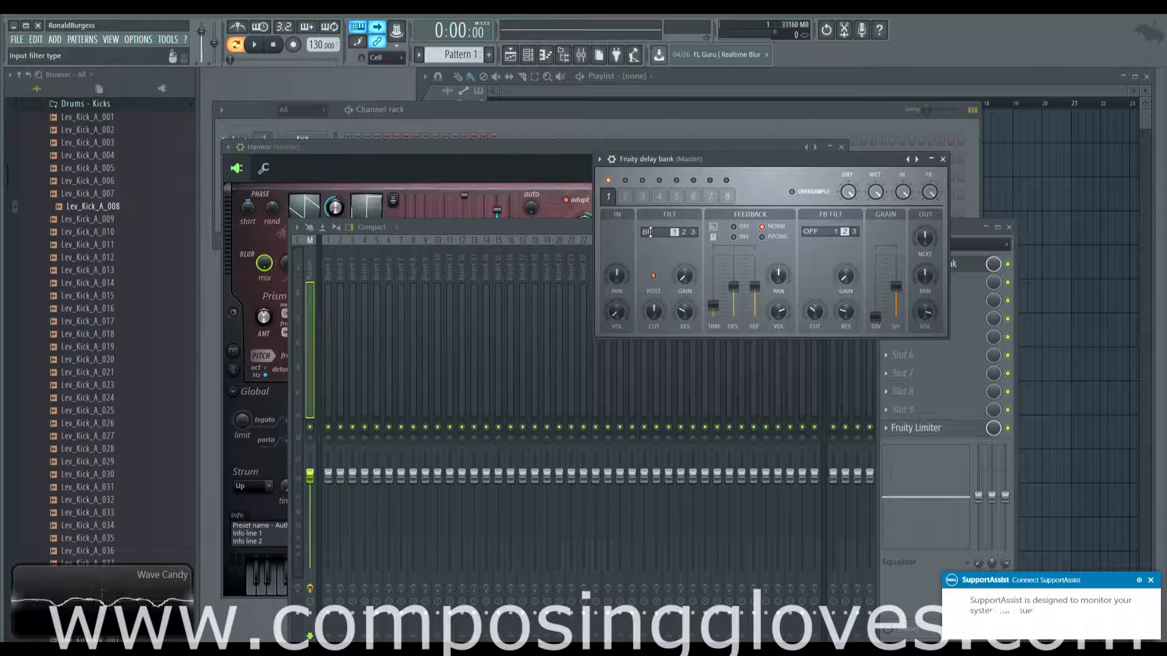
drag(649, 233, 648, 234)
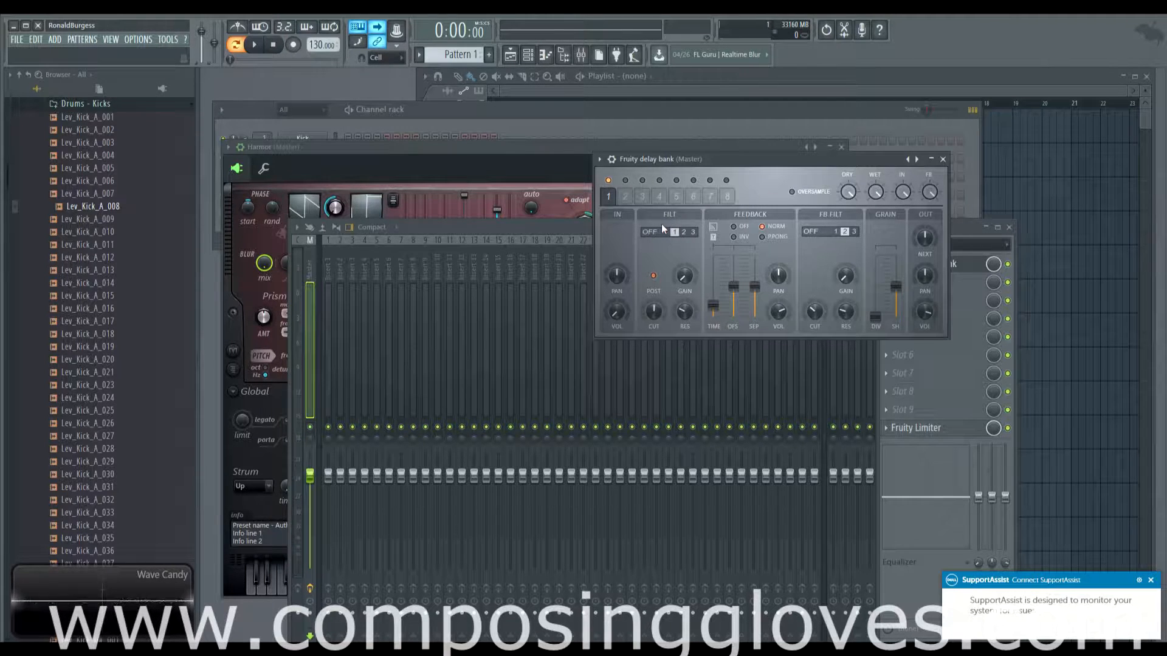
Step: Move the Harmor window aside, add a Harmless synth channel, and reposition the Harmless window
drag(424, 152, 829, 156)
click(243, 229)
click(312, 237)
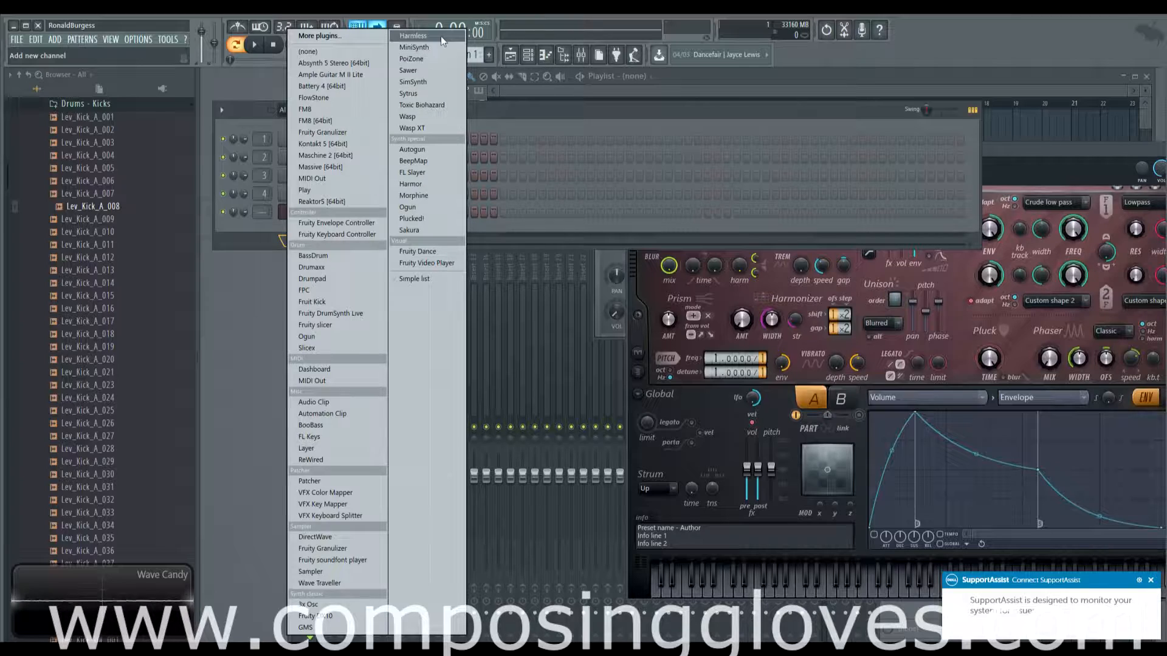
click(423, 38)
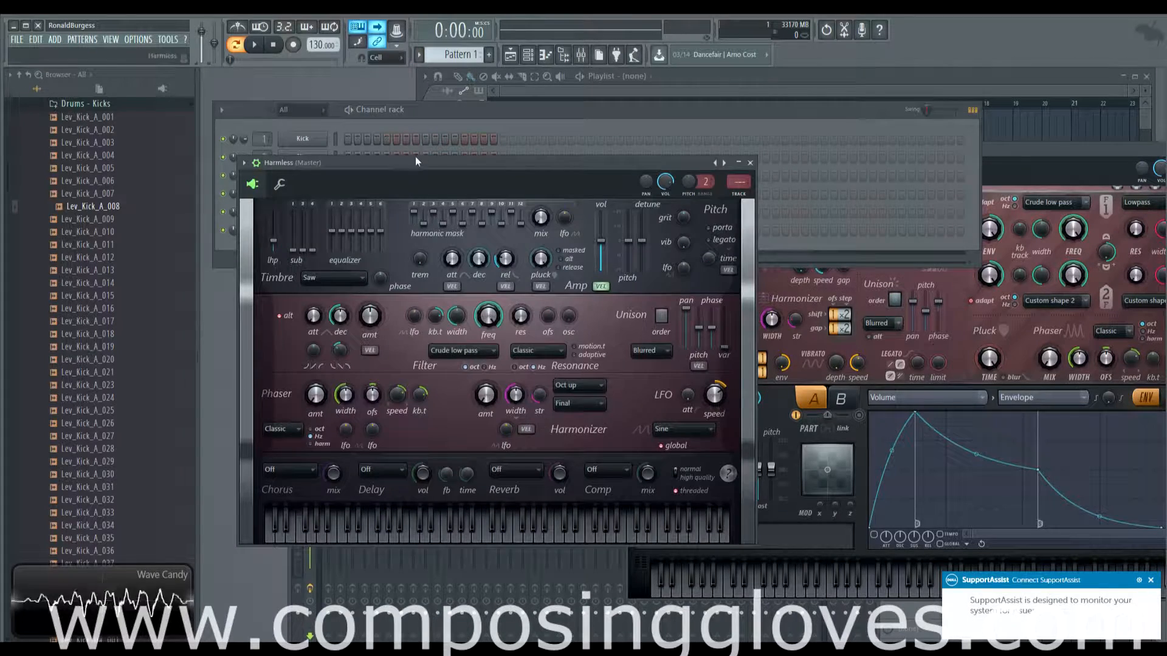
drag(417, 162, 429, 139)
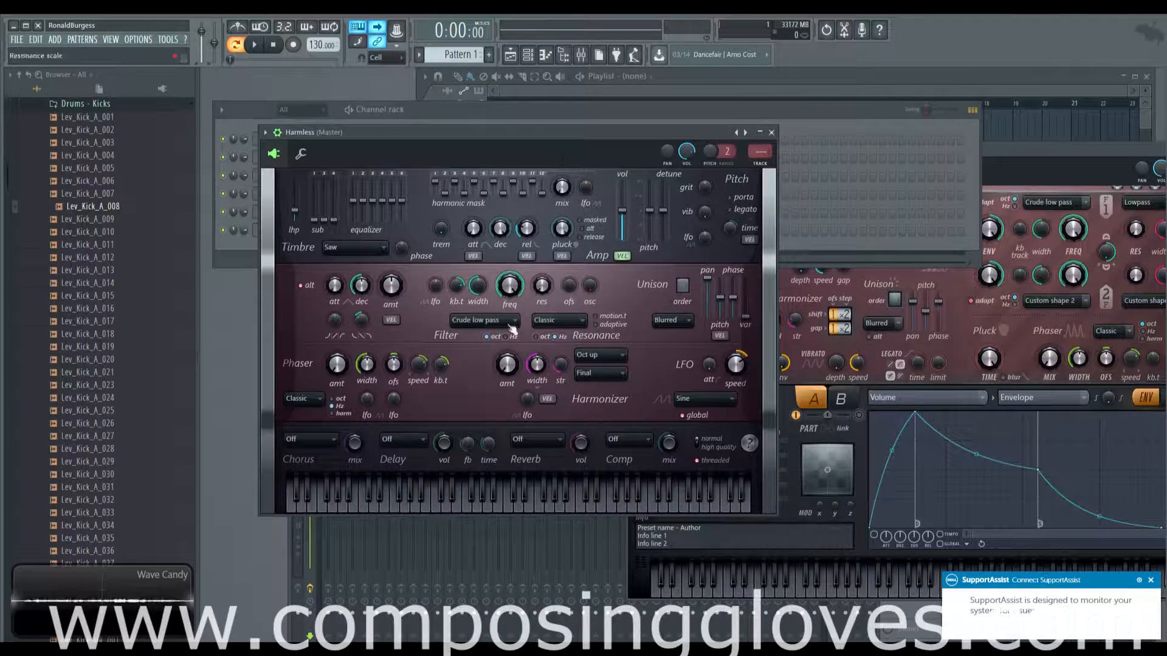
mouse_move(563, 231)
mouse_down()
mouse_move(559, 217)
mouse_move(565, 228)
mouse_up()
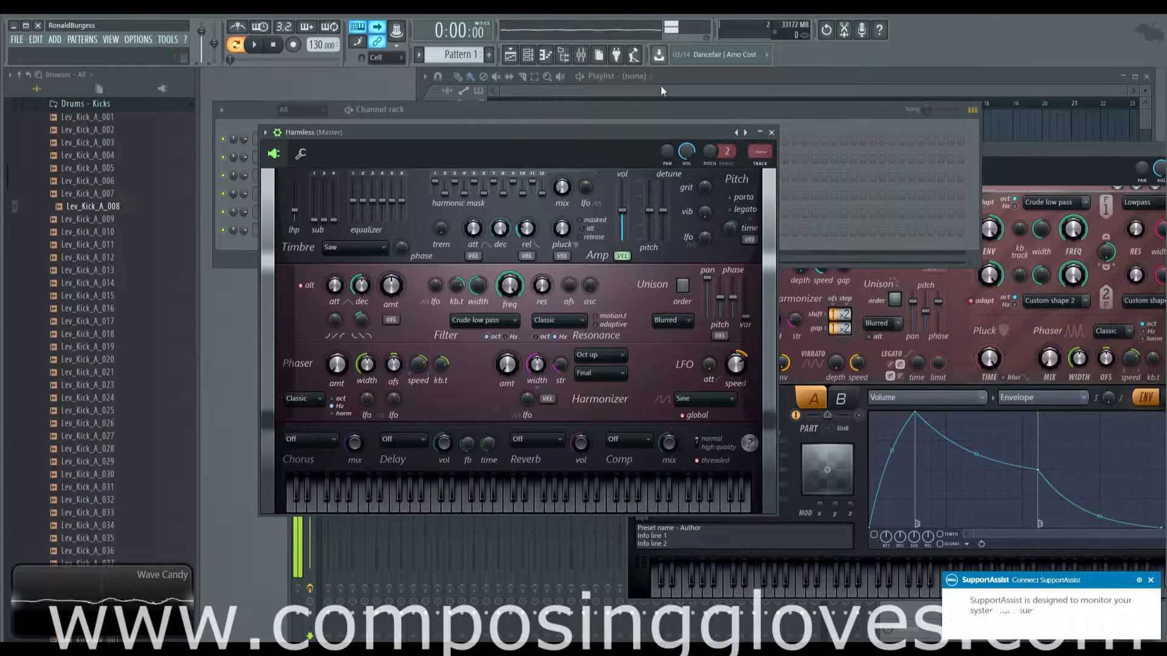
Step: Show the mixer, reopen the Fruity delay bank on the Master track, and shift its window slightly
click(581, 54)
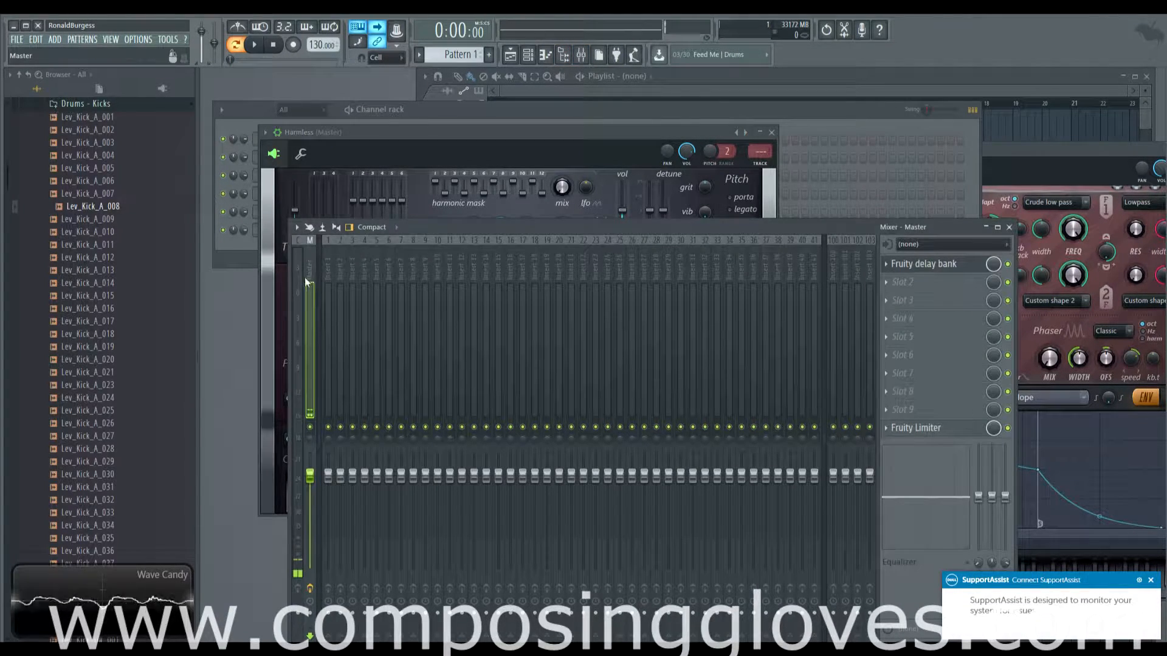
click(944, 264)
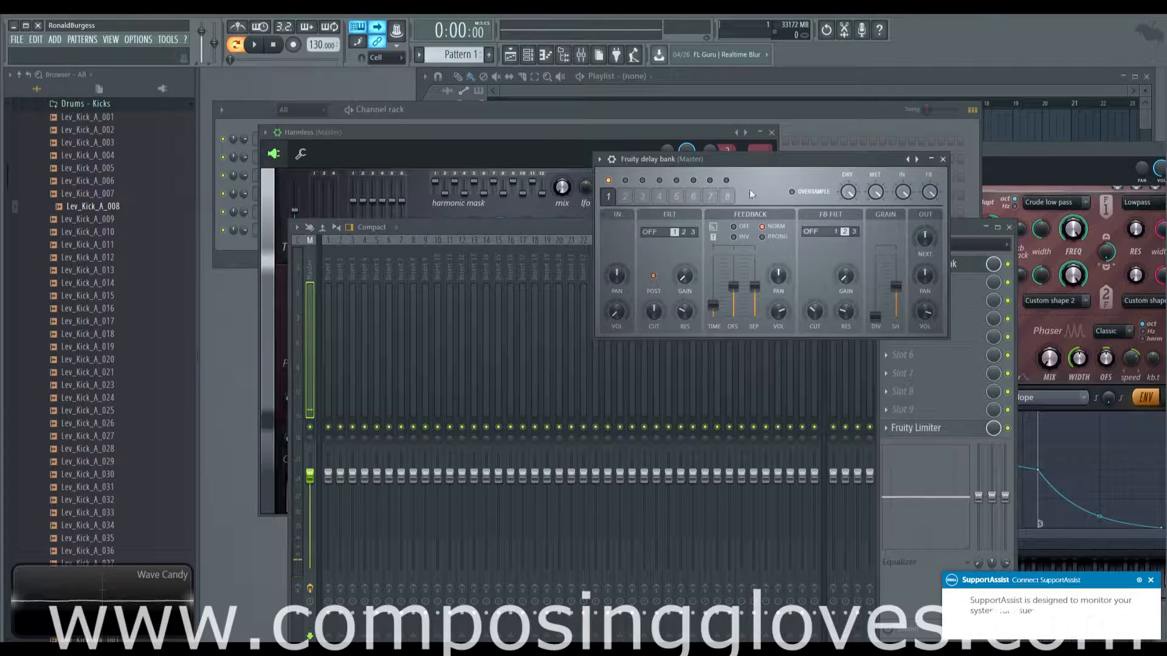
click(600, 159)
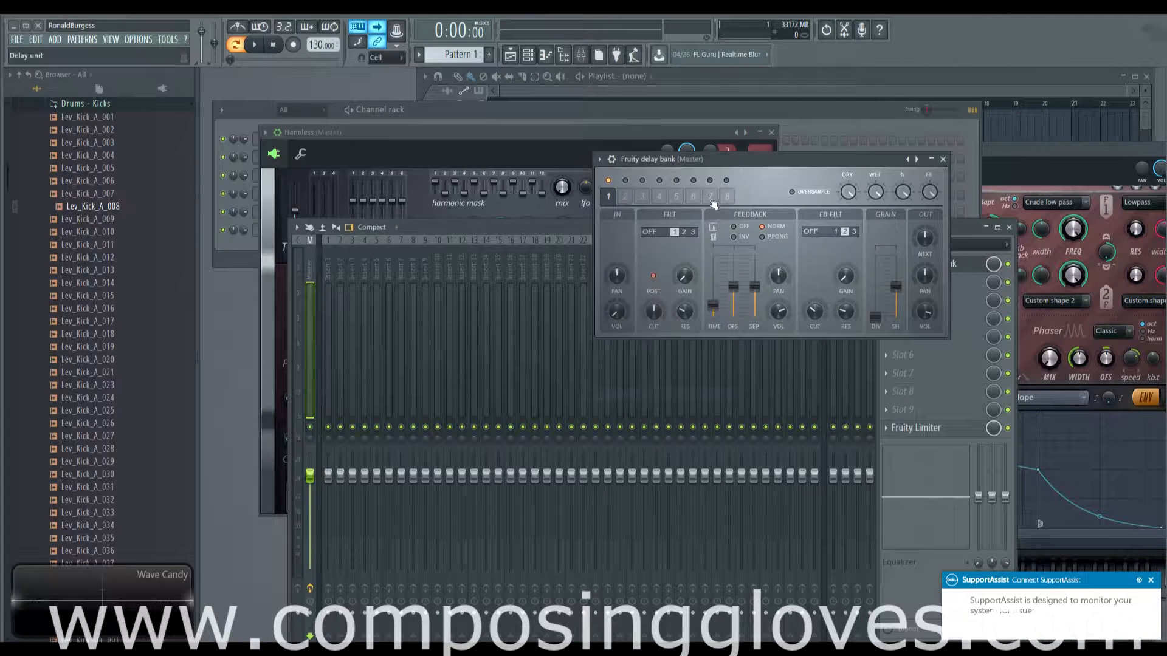
drag(755, 156, 732, 155)
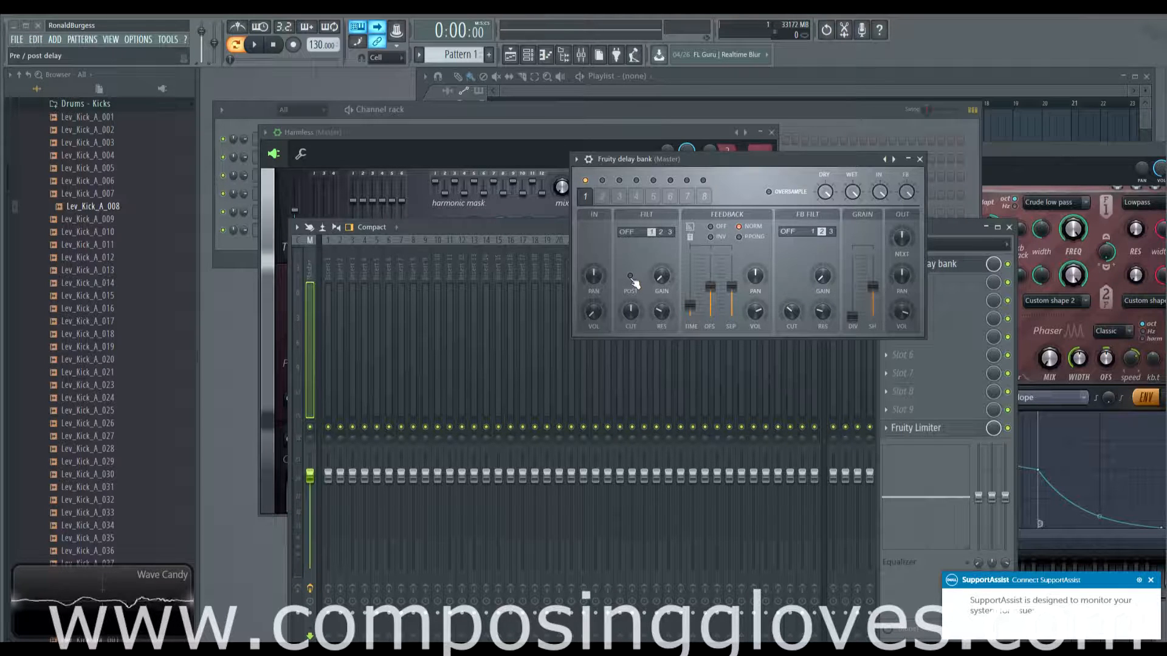
Step: Toggle the input filter's pre/post delay setting in the delay bank, ending with POST switched off
click(631, 277)
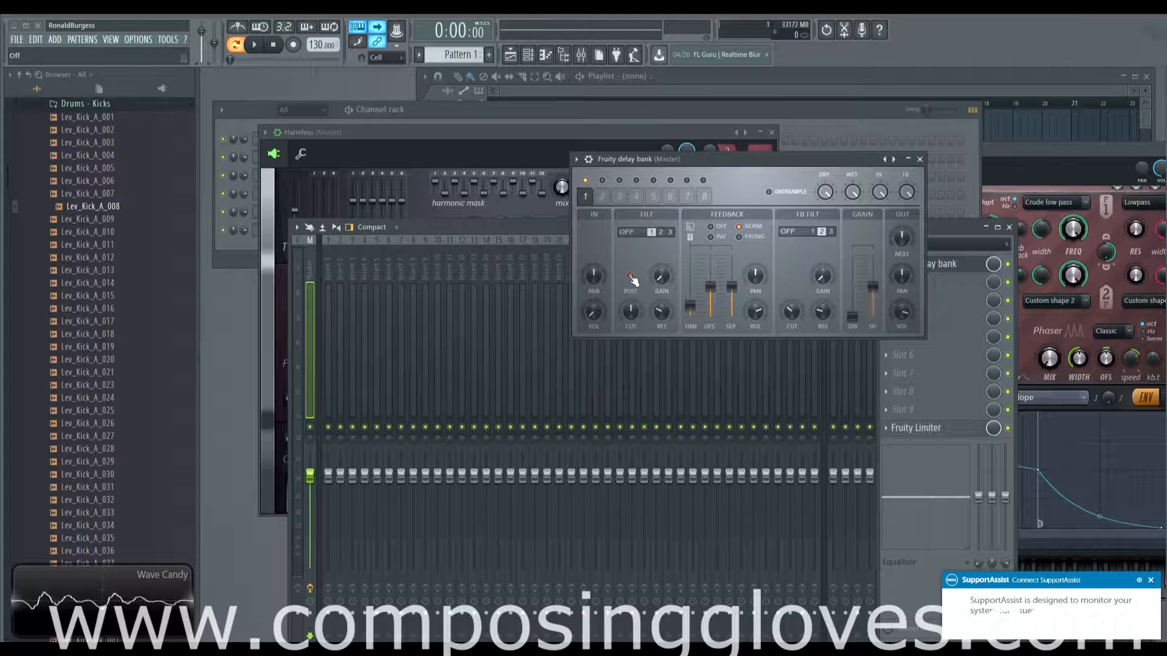
click(631, 277)
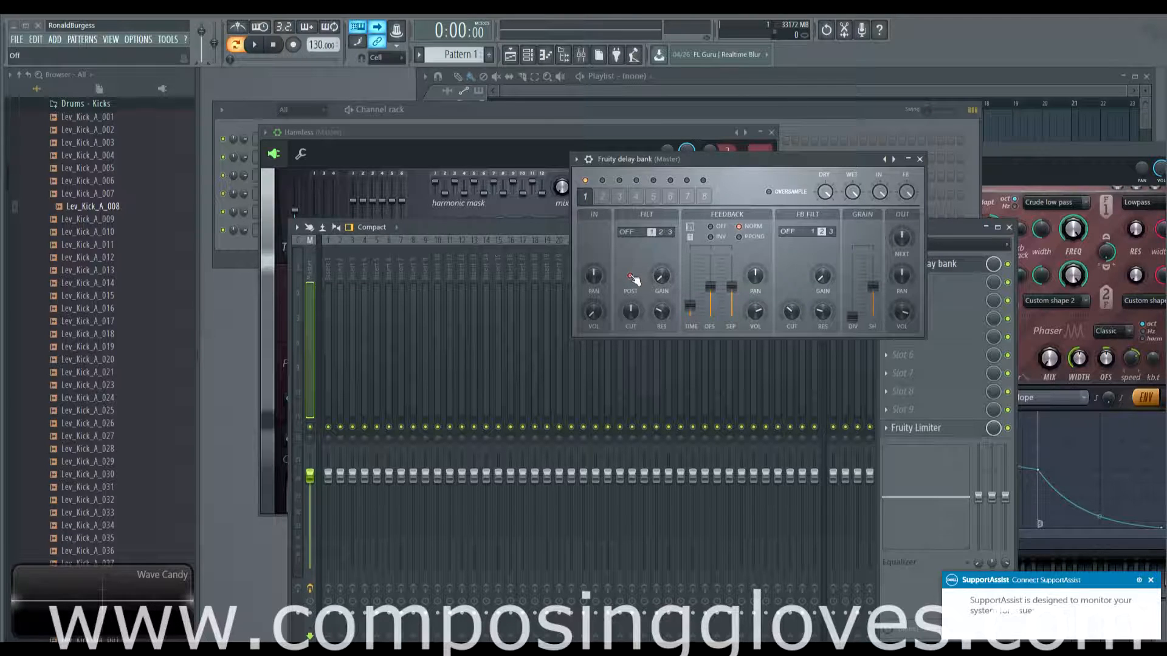
click(628, 232)
click(627, 242)
right_click(633, 310)
click(630, 272)
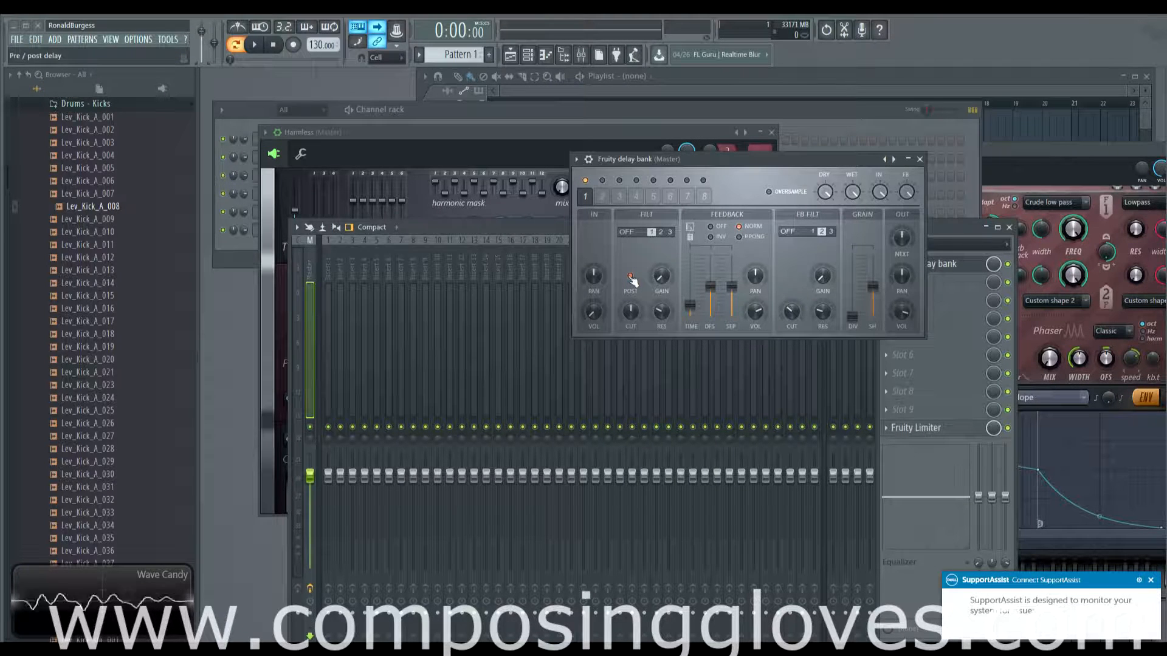
click(632, 278)
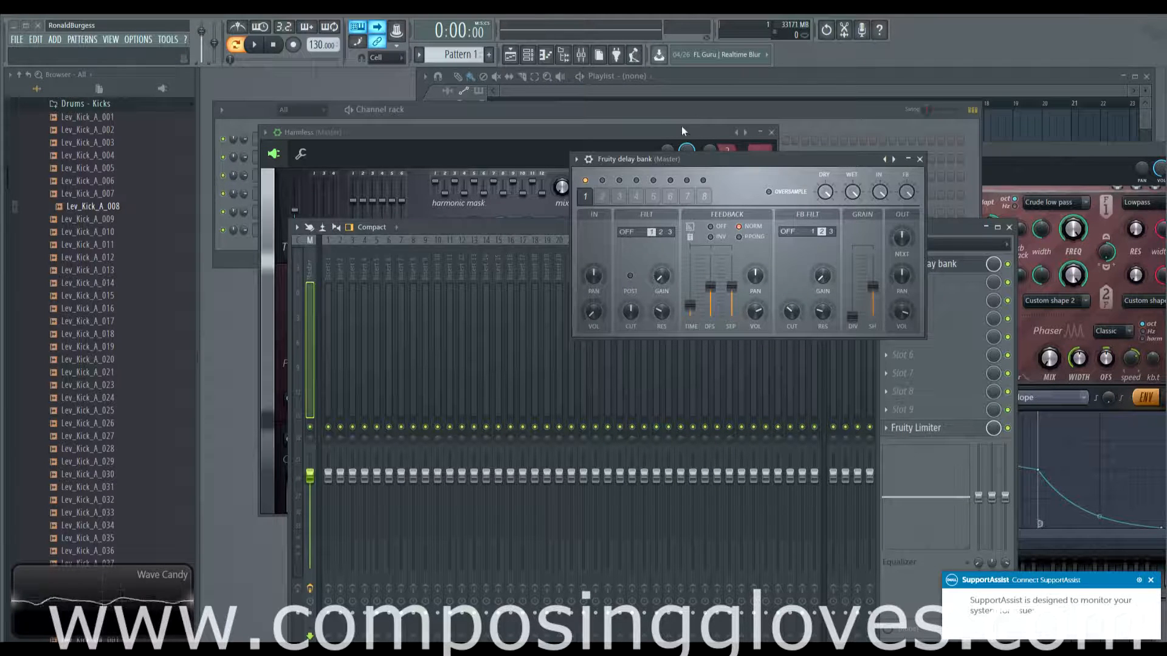
Step: Move the delay bank window up and set its input filter type to LP
drag(710, 156, 709, 125)
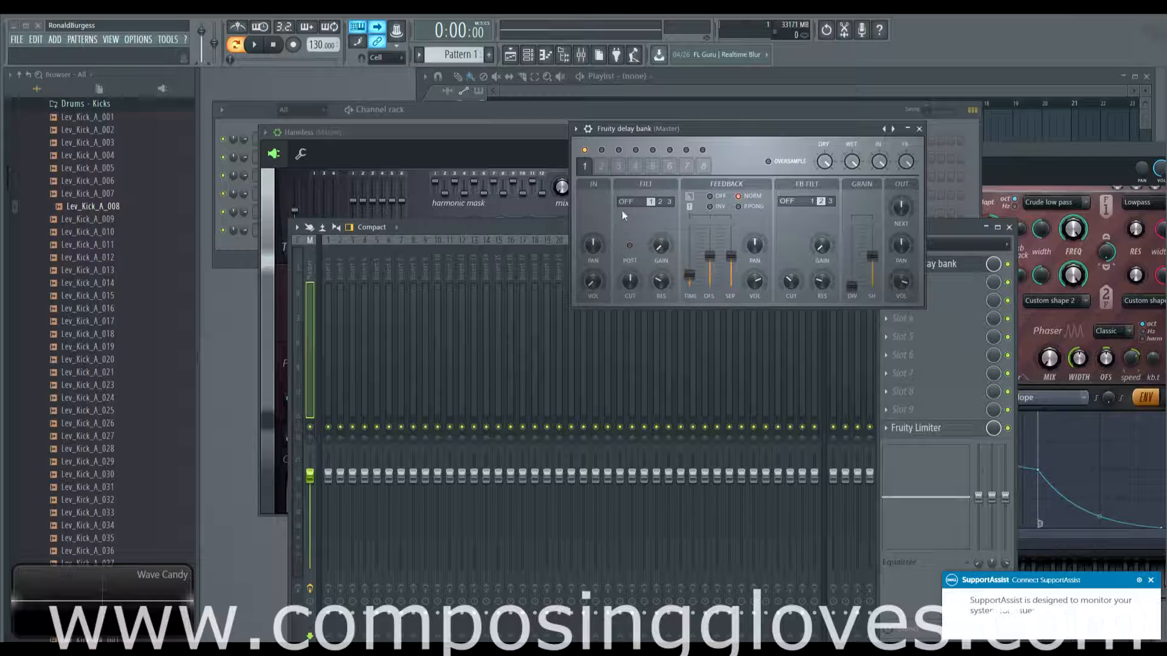
drag(626, 202, 626, 227)
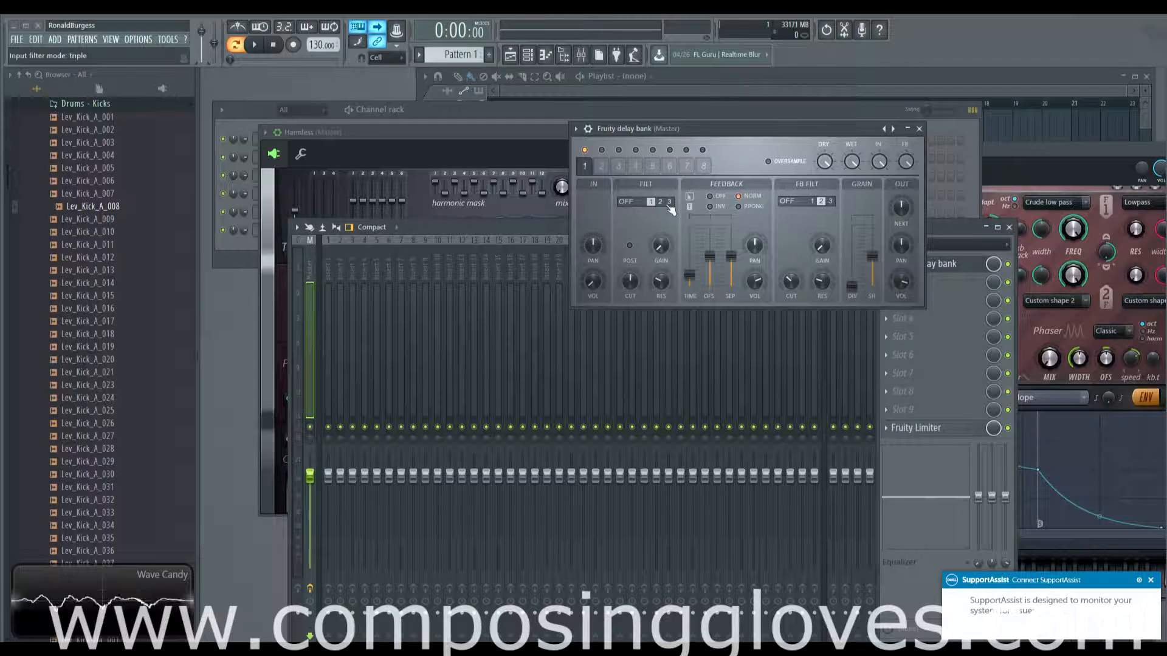
drag(625, 203, 625, 198)
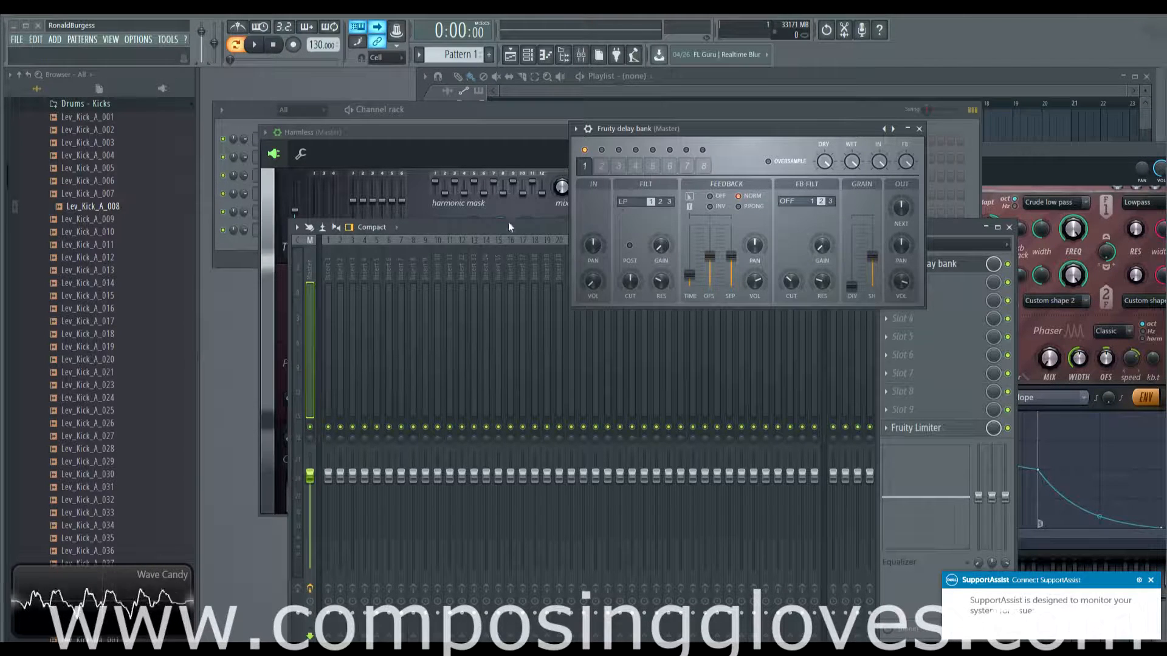
Step: Load Fruity Parametric EQ 2 into effect slot 6 of mixer track Insert 1
click(332, 291)
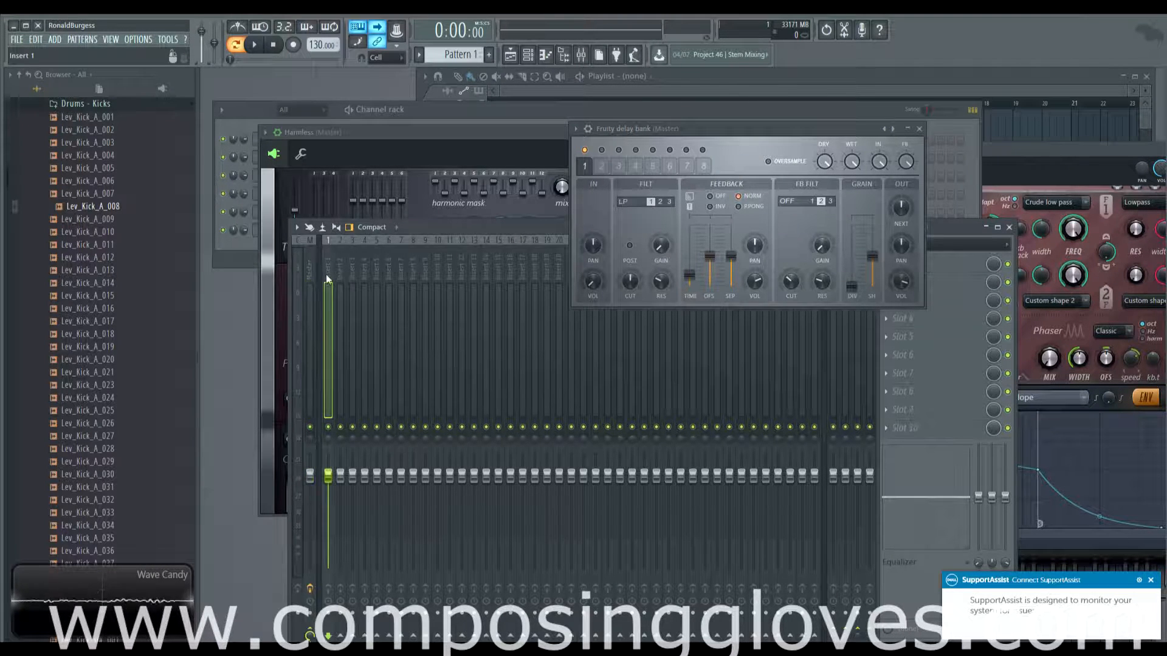
click(884, 358)
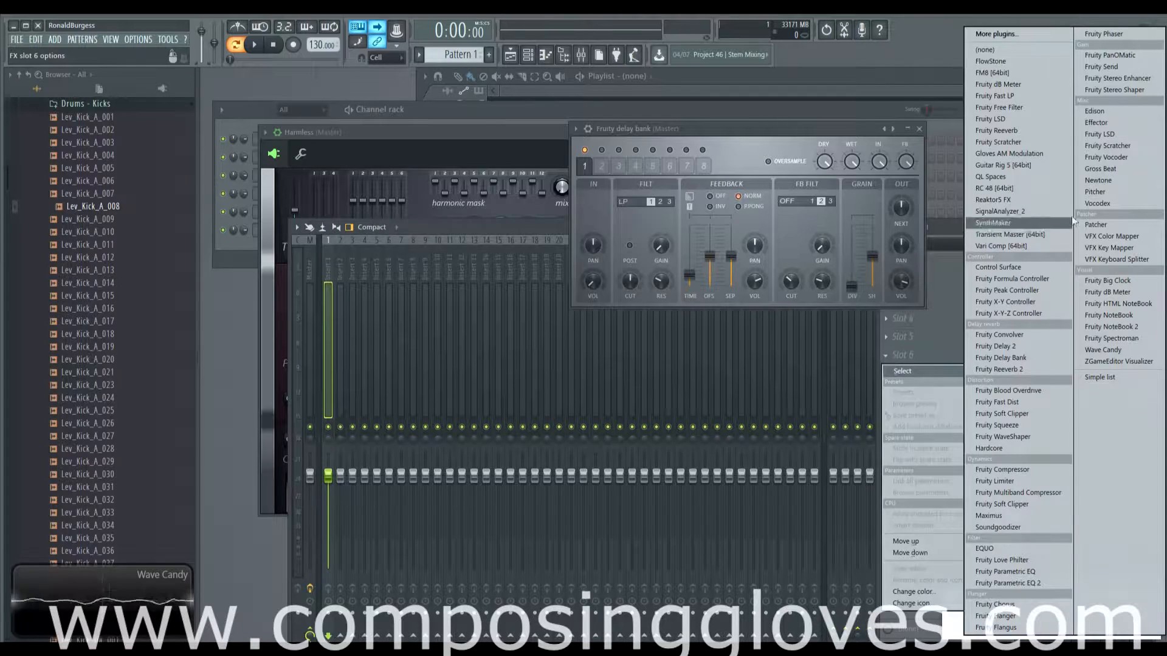
click(1008, 583)
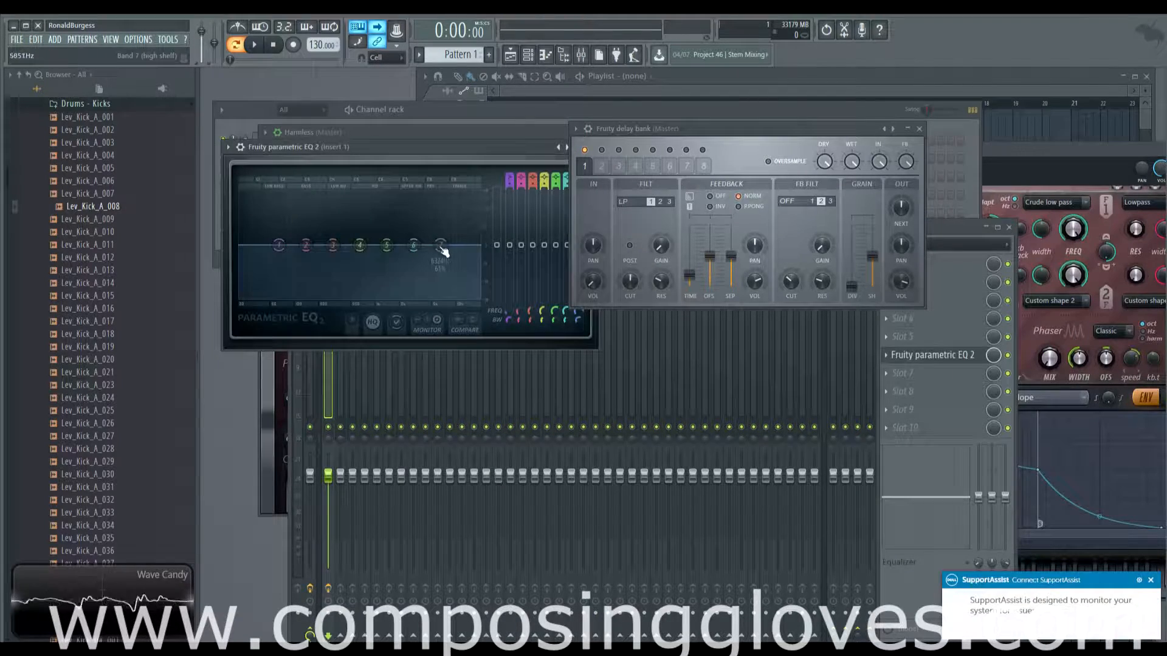
Step: Pull EQ band 7 down to cut the highs from the midrange upward, and change its order for a steeper slope
drag(441, 245, 373, 295)
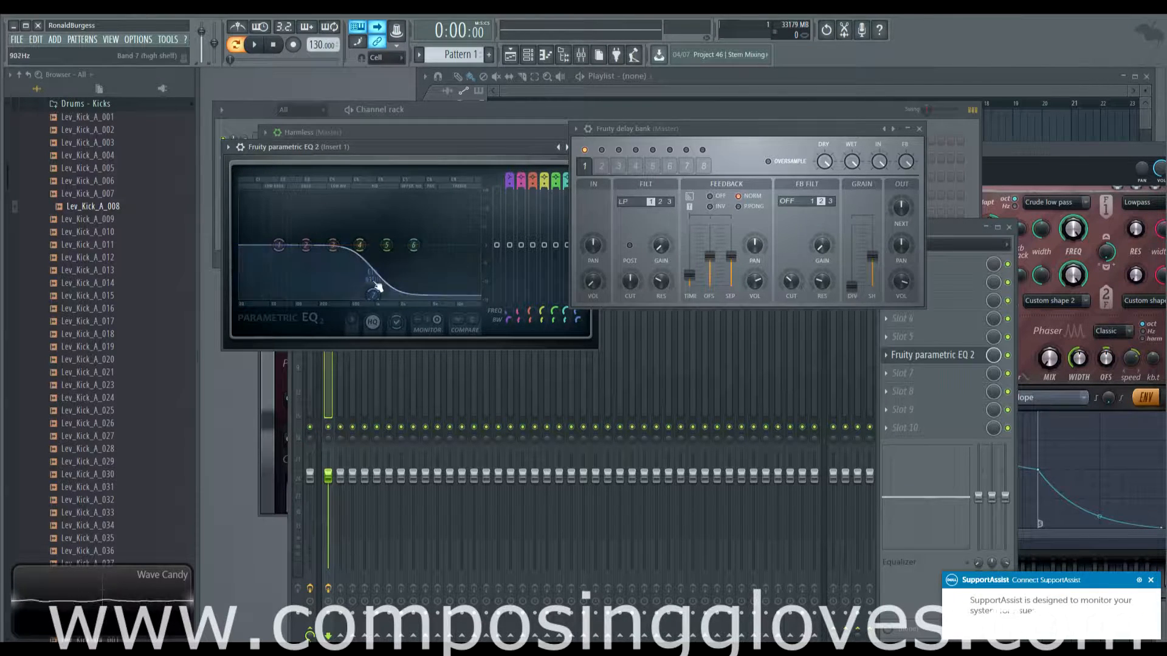
mouse_move(375, 294)
mouse_down()
mouse_move(390, 295)
mouse_move(359, 304)
mouse_move(372, 301)
mouse_up()
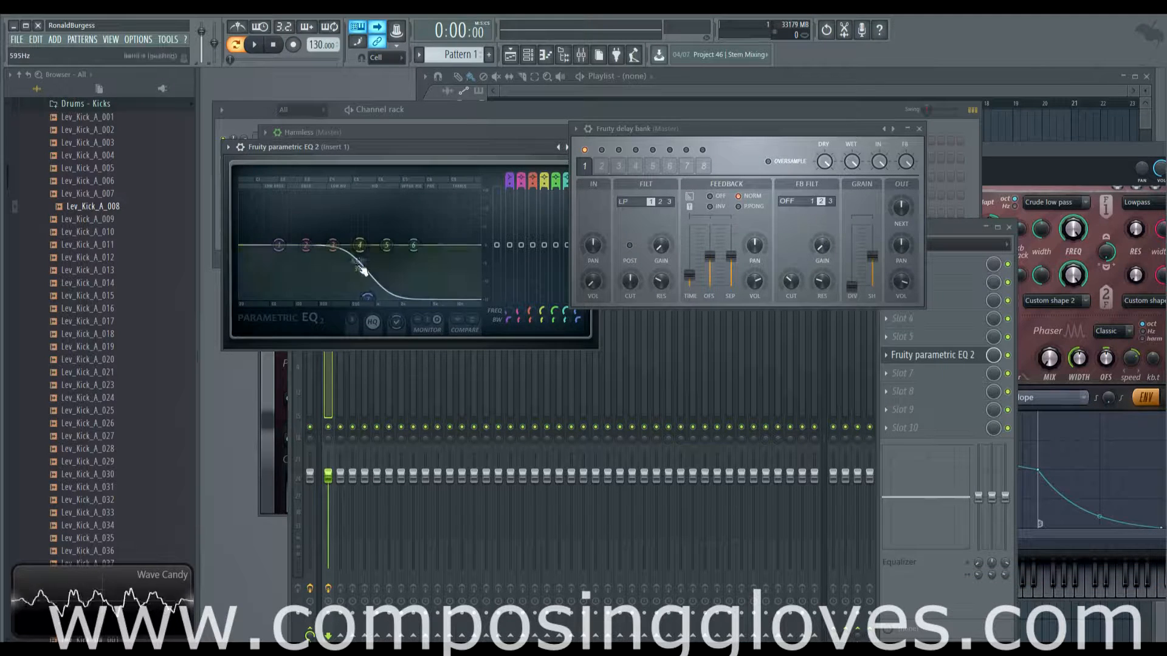
right_click(368, 300)
mouse_move(397, 332)
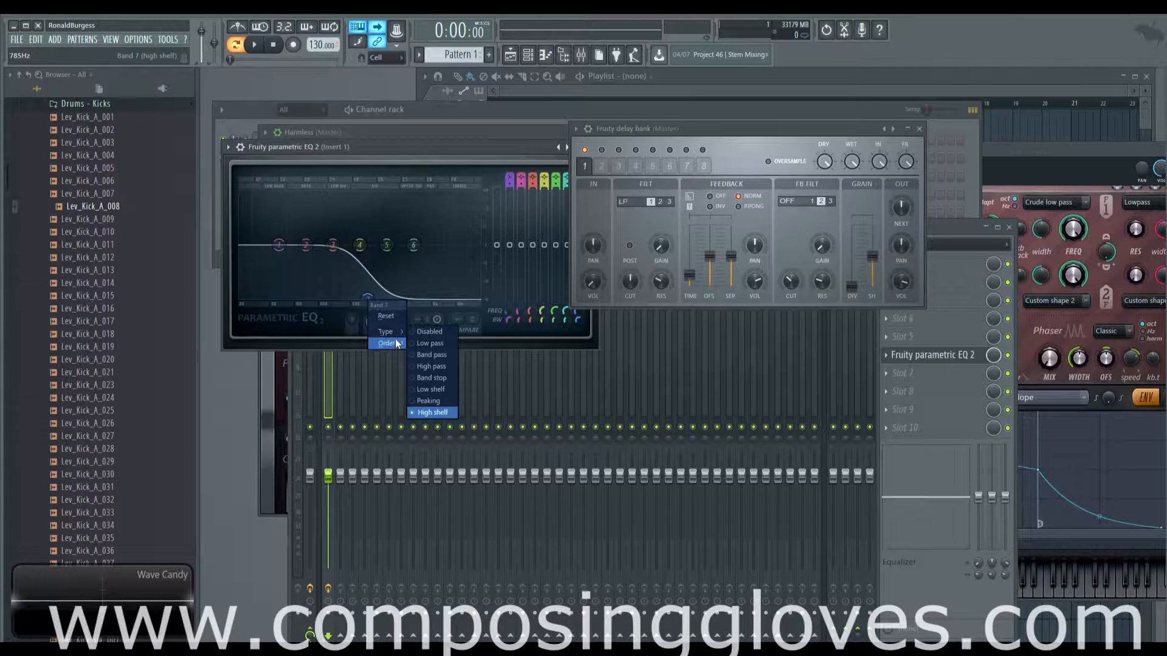
click(418, 343)
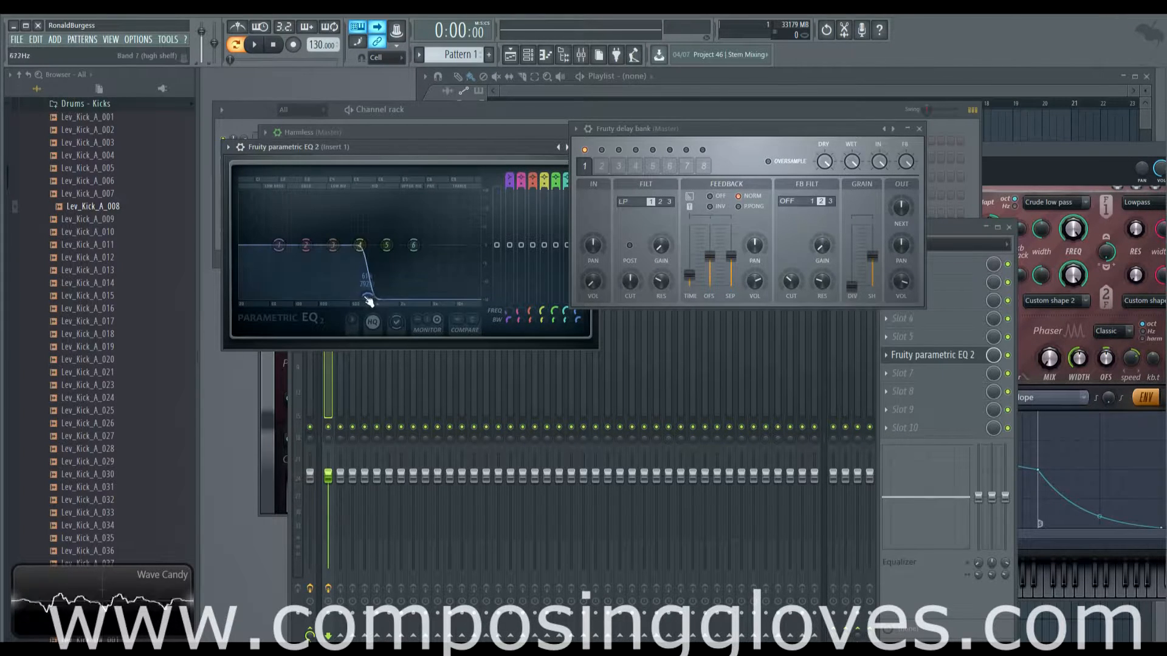
mouse_move(367, 296)
mouse_down()
mouse_move(355, 296)
mouse_move(381, 296)
mouse_move(361, 298)
mouse_up()
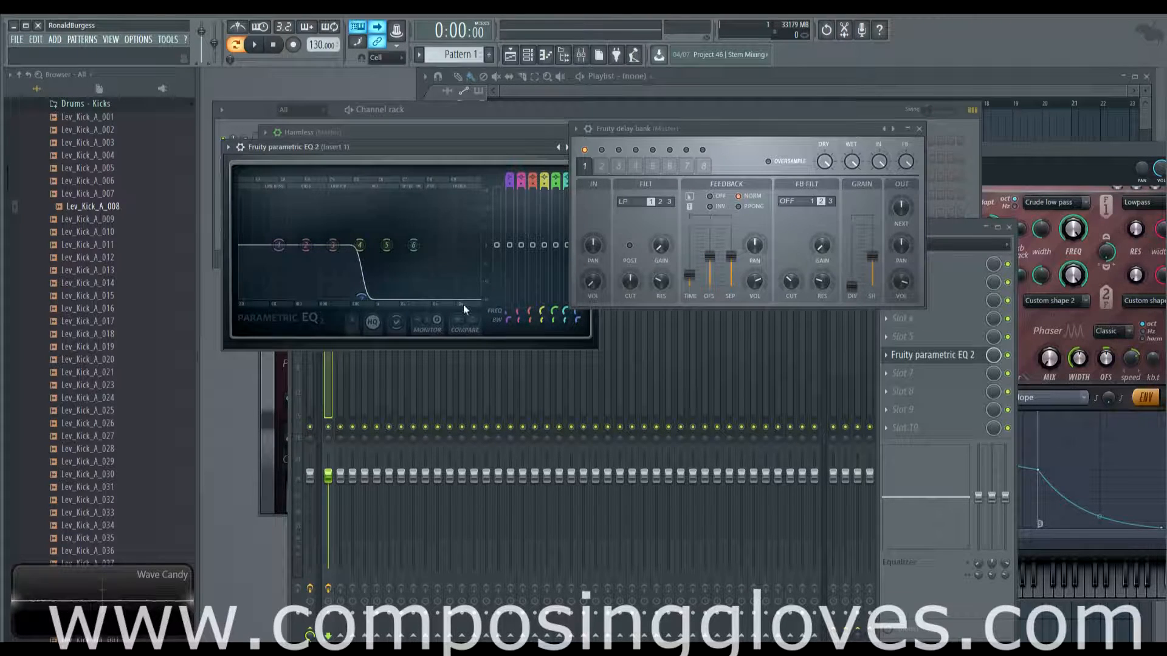
Step: Return EQ band 7 to a flat level at the high end and nudge band 4 slightly higher in frequency
drag(368, 302, 469, 246)
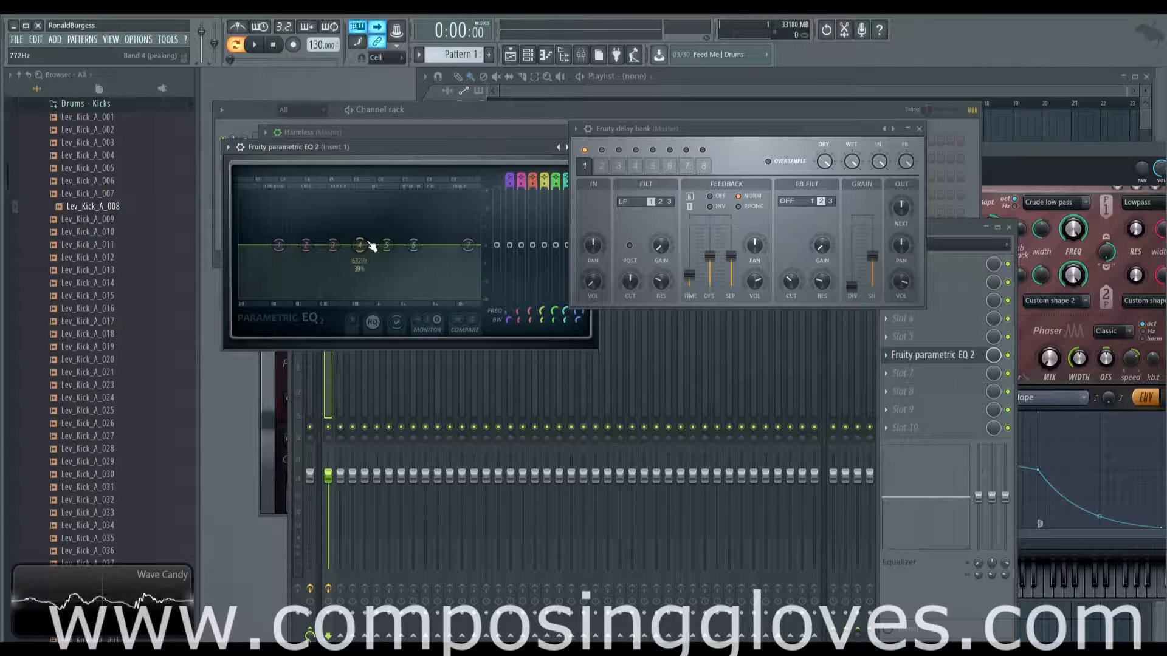
mouse_move(371, 246)
mouse_down()
mouse_move(366, 286)
mouse_move(370, 251)
mouse_up()
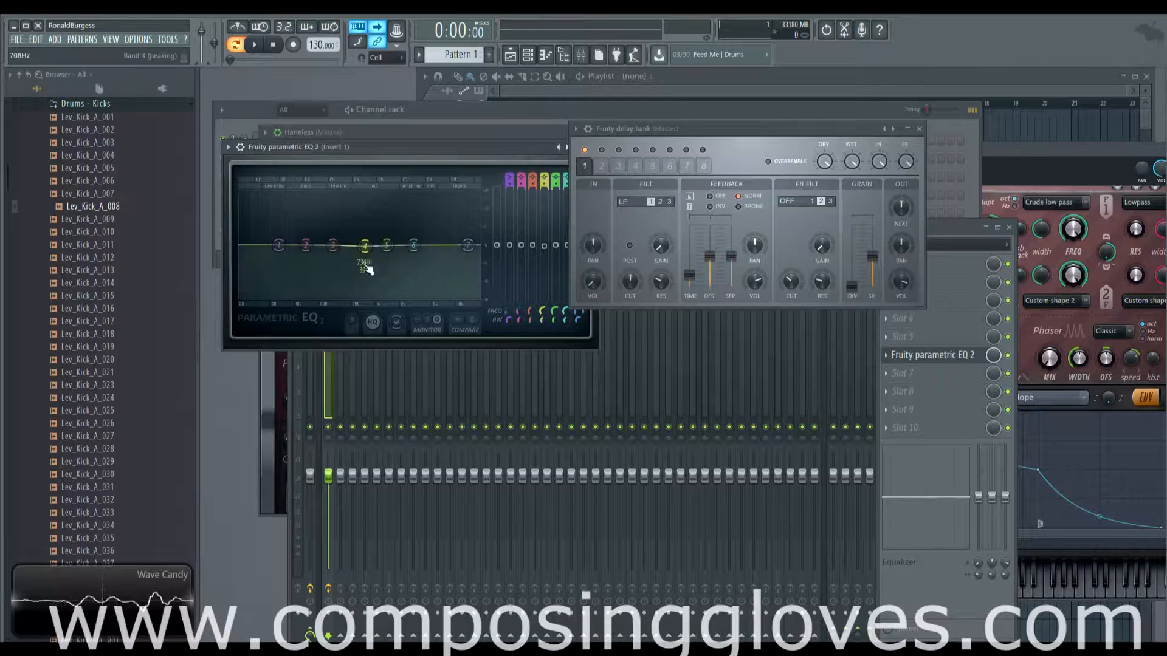
Step: Try a deep high-frequency cut with EQ band 5, level the band out again, and close the EQ window
drag(386, 244, 439, 296)
mouse_move(466, 248)
mouse_down()
mouse_move(443, 307)
mouse_move(443, 283)
mouse_move(437, 291)
mouse_move(479, 245)
mouse_up()
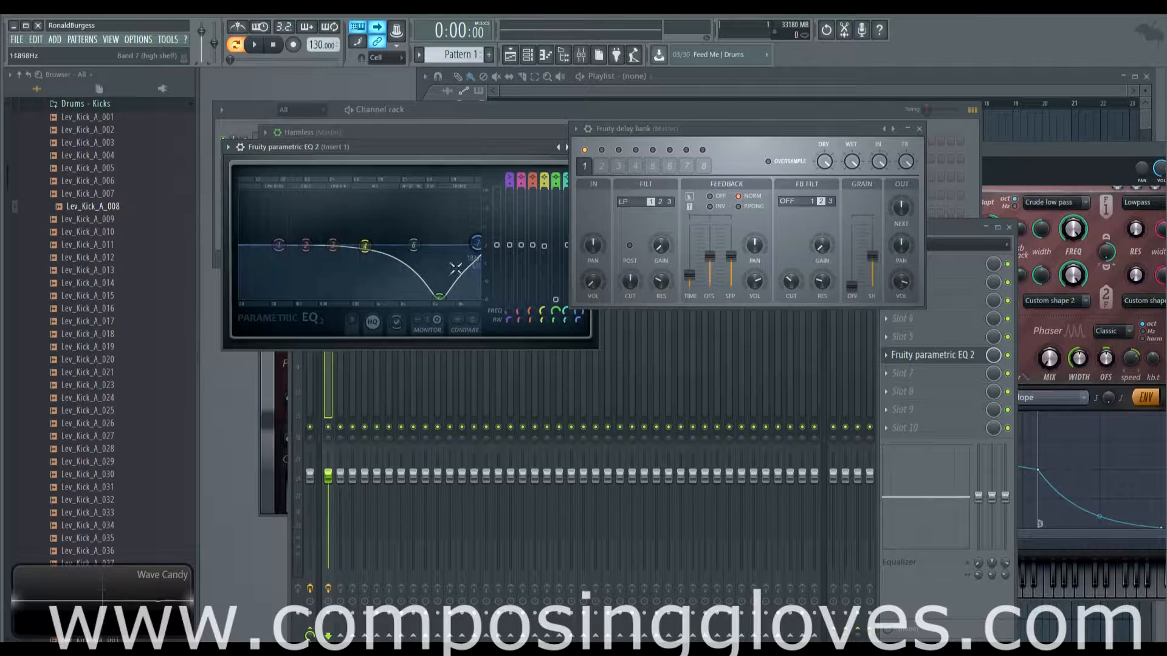
drag(439, 296, 392, 246)
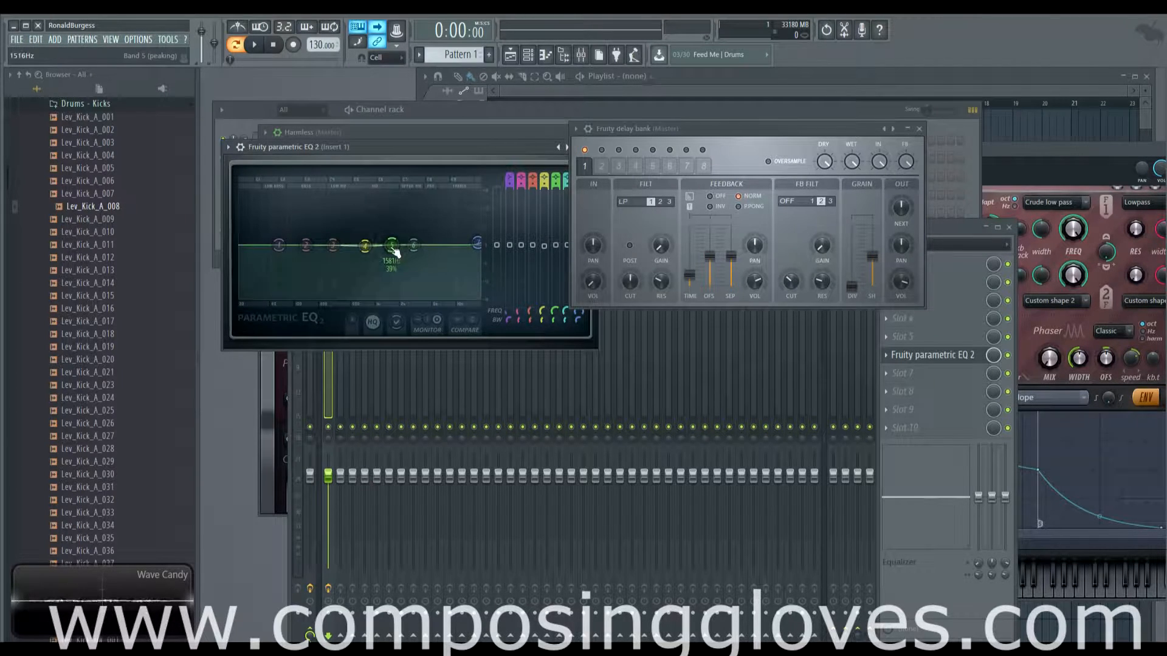
drag(524, 153, 482, 154)
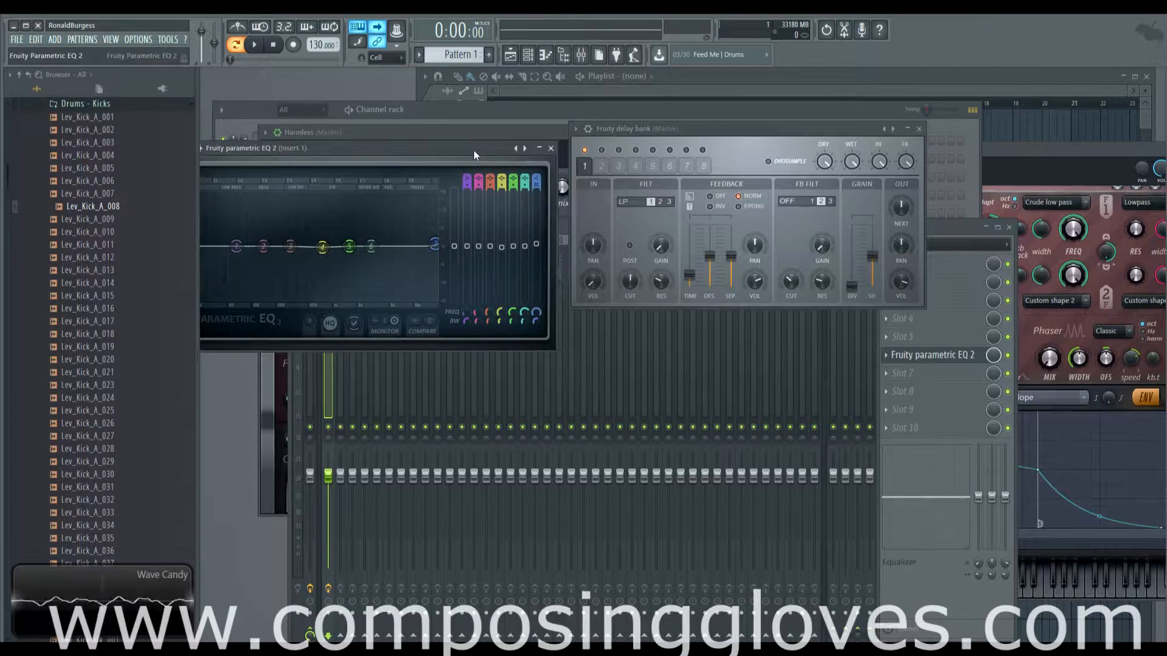
click(551, 148)
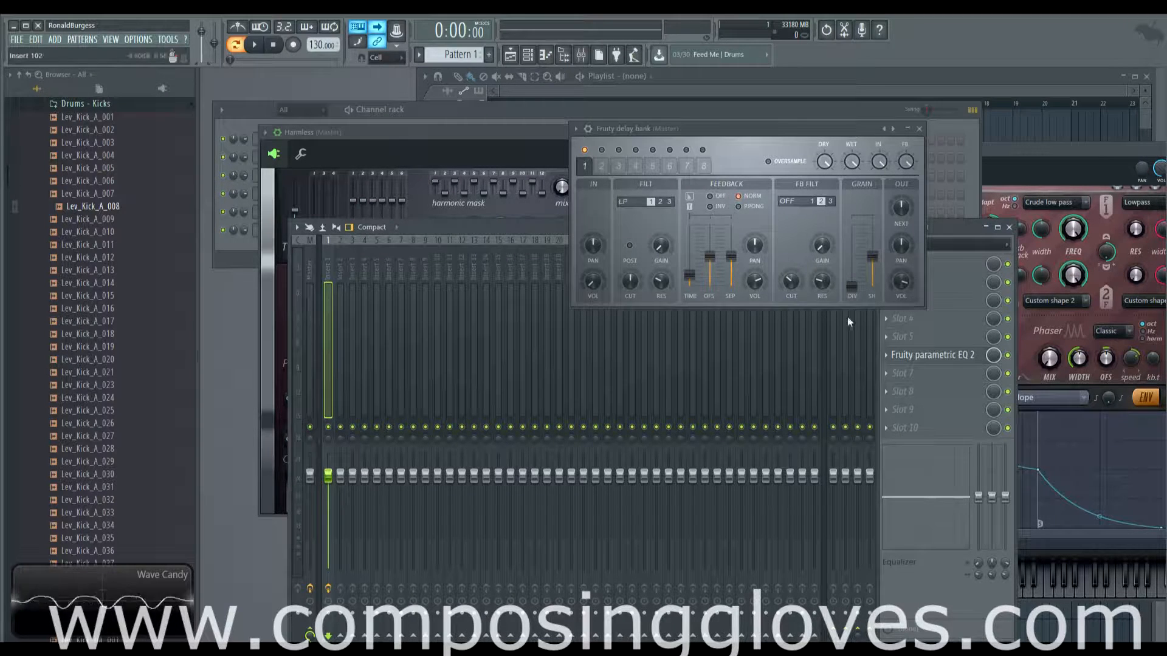
Step: Compare the single, dual and triple modes of the delay bank's LP input filter, ending on single
click(653, 203)
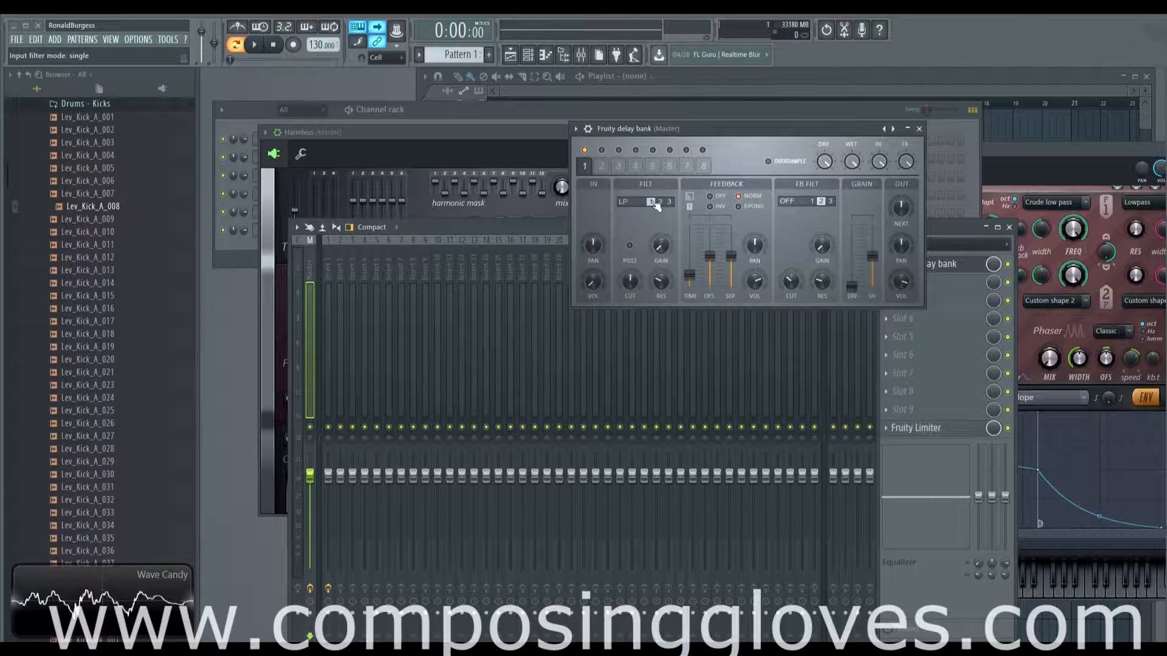
click(660, 202)
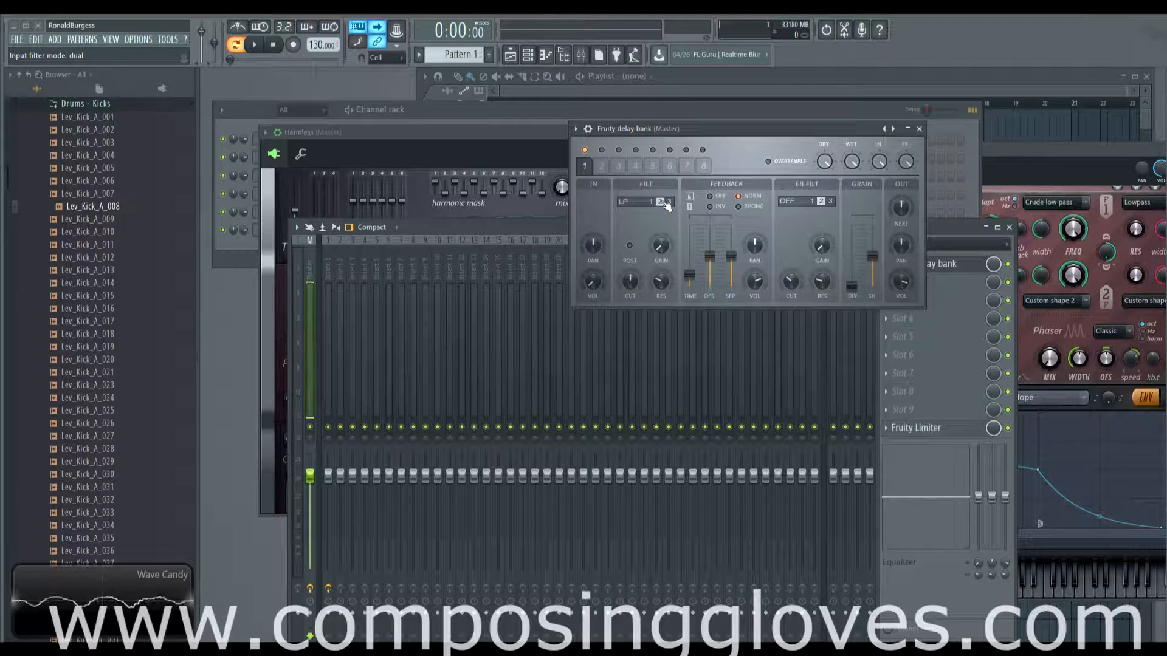
click(670, 202)
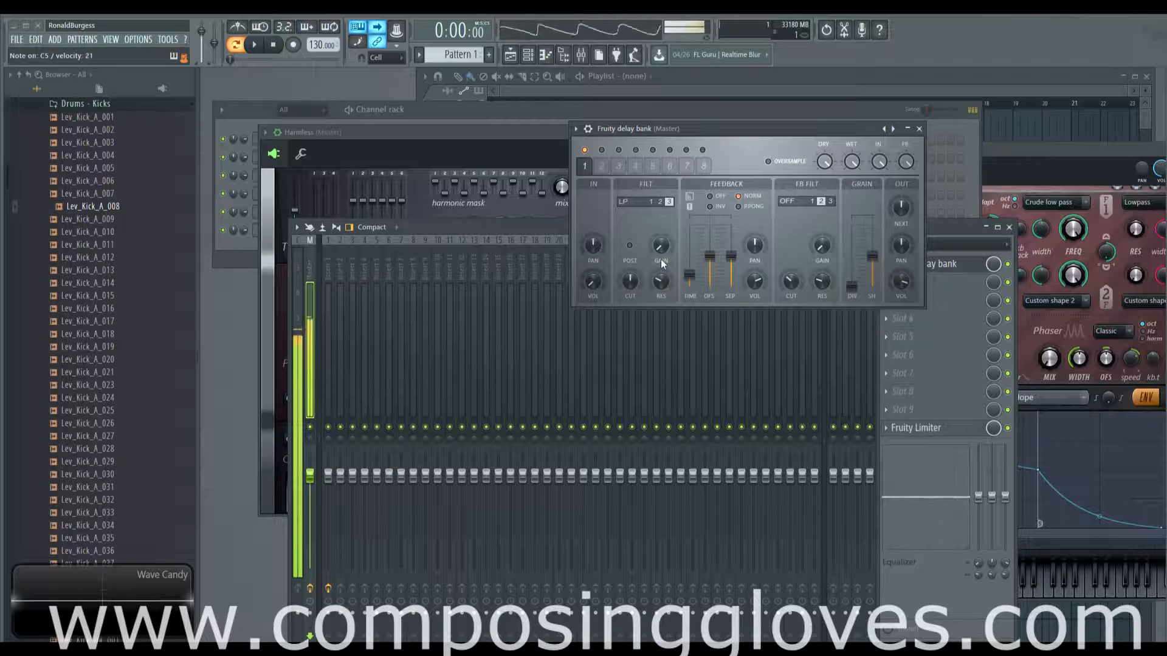
click(660, 202)
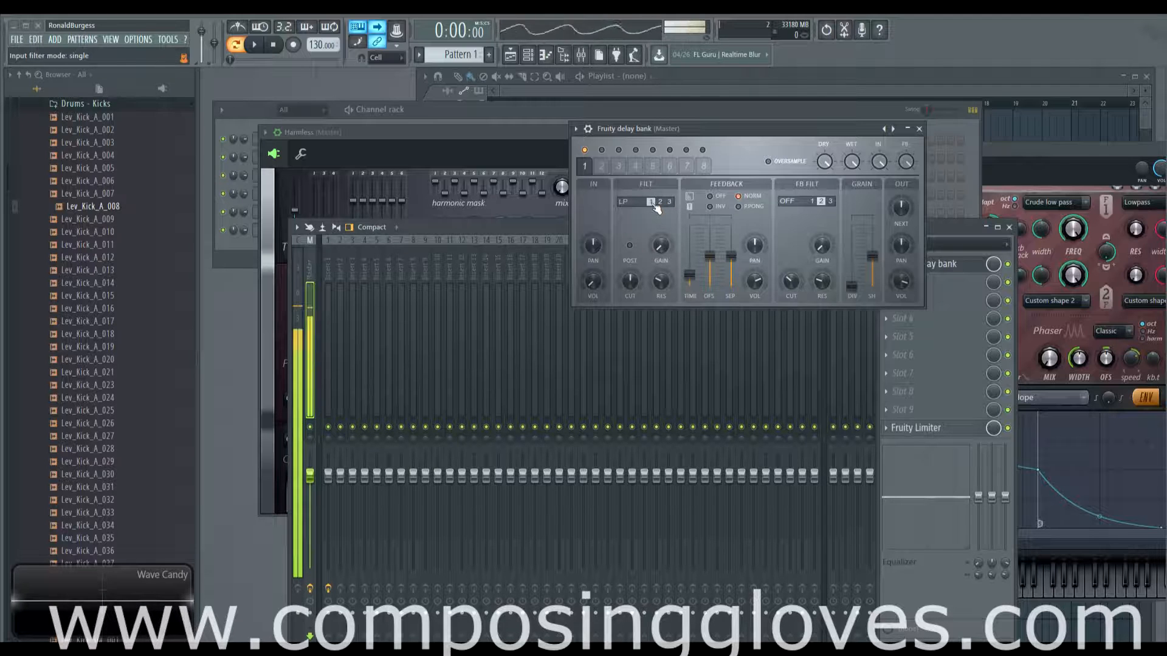
Step: Bring the Harmless synth forward and move its window below the channel rack, clear of the delay bank
click(653, 203)
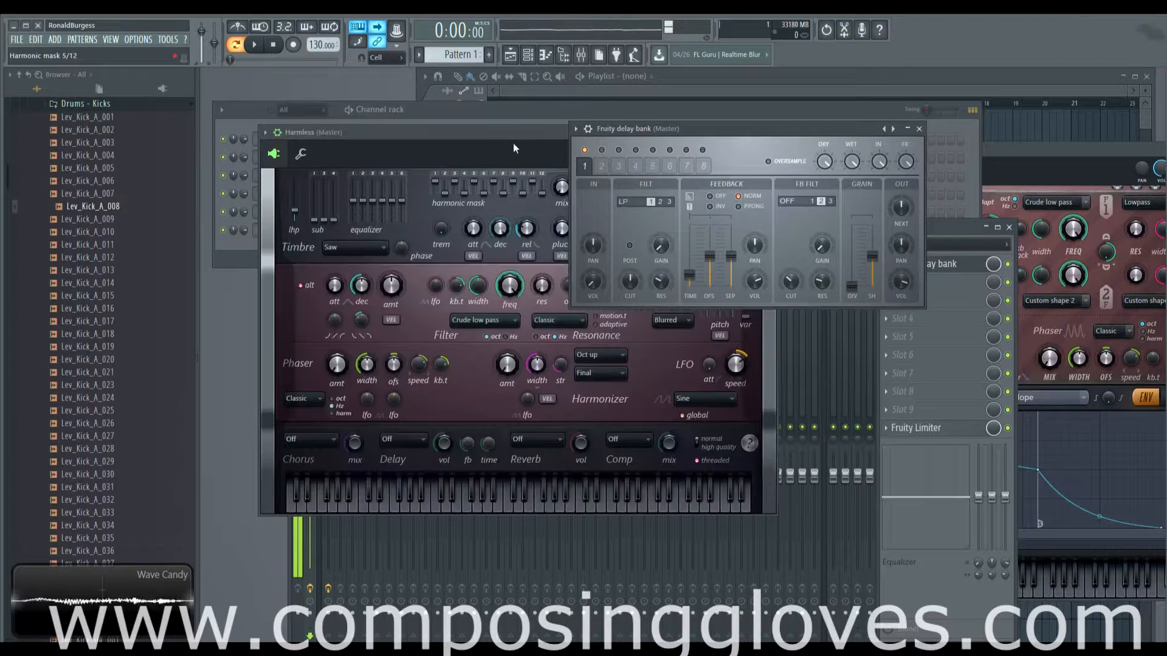
click(513, 143)
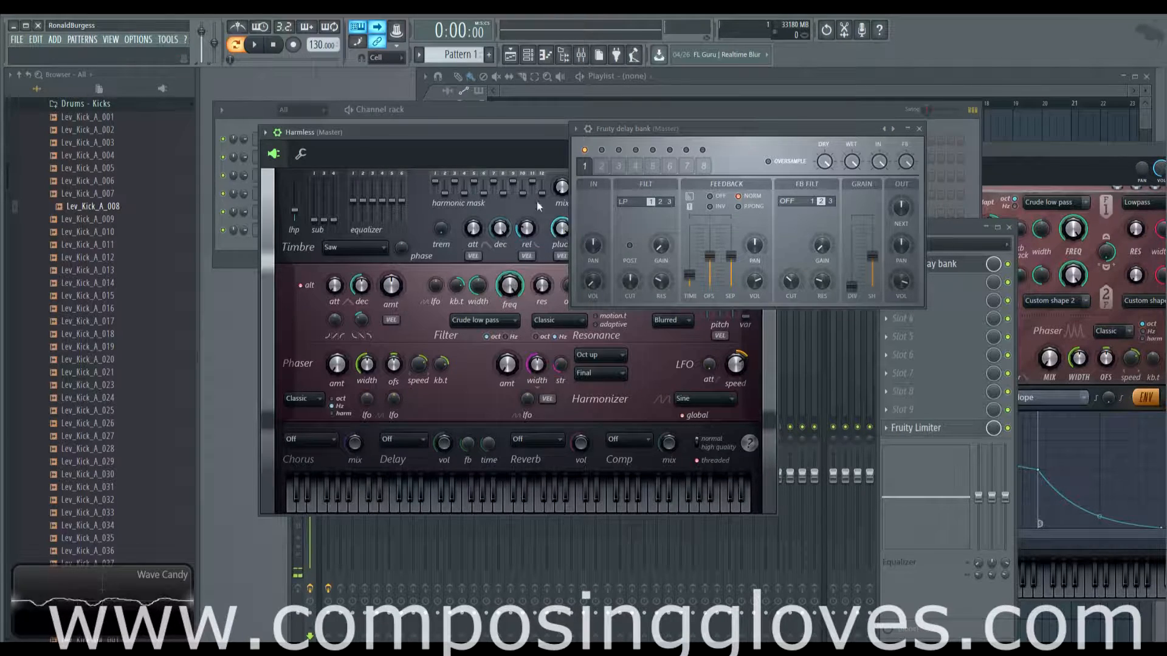
drag(538, 135, 340, 274)
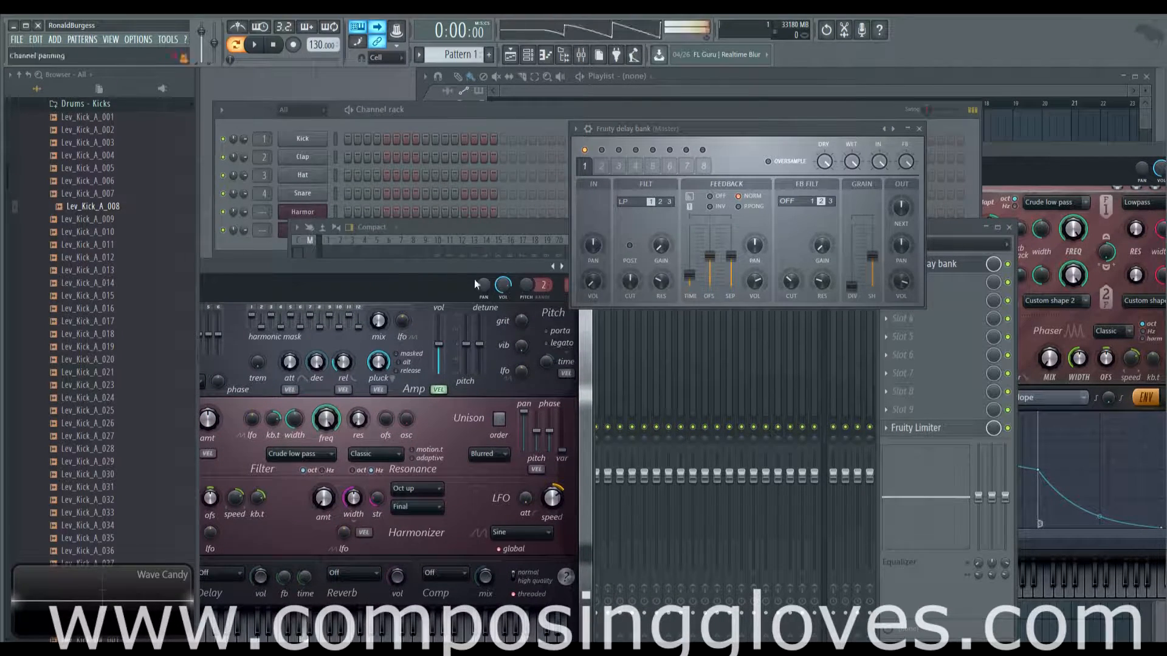
Step: Audition the delay bank's LP input filter in dual and triple mode, and return it to single mode
click(661, 202)
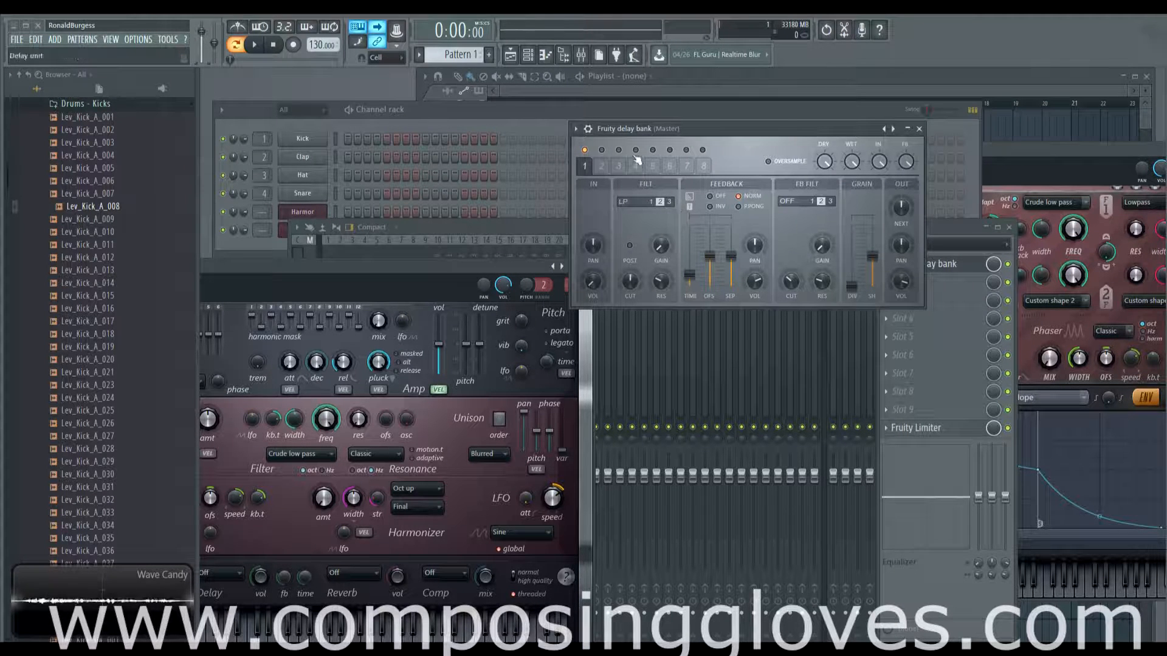
click(672, 203)
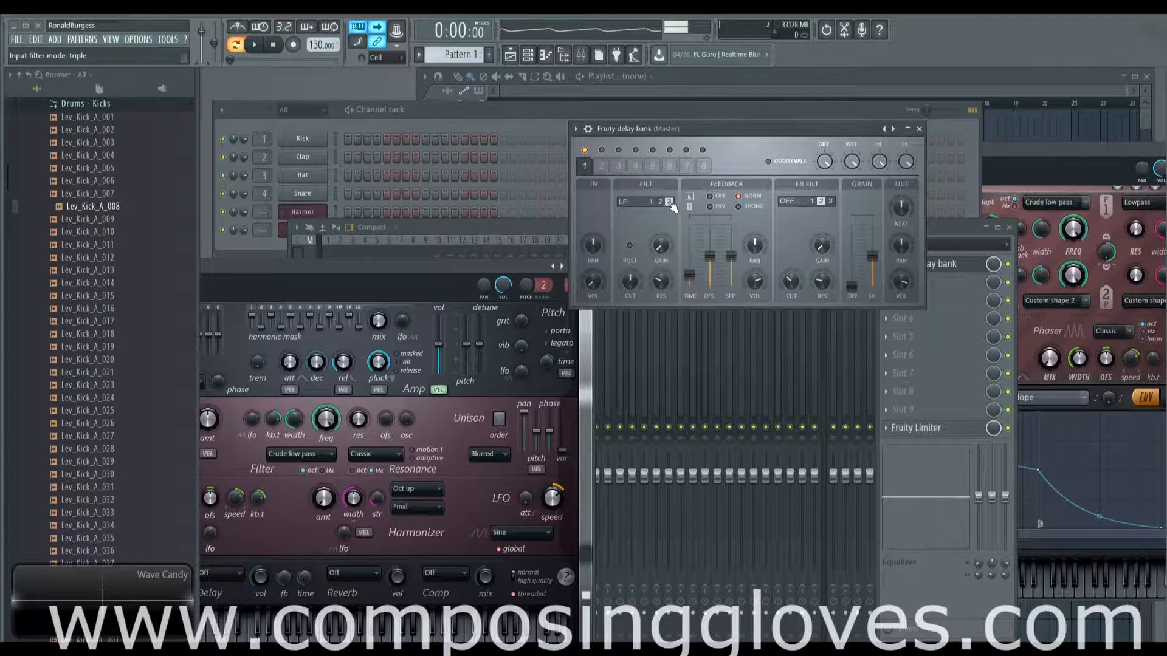
click(661, 203)
click(654, 202)
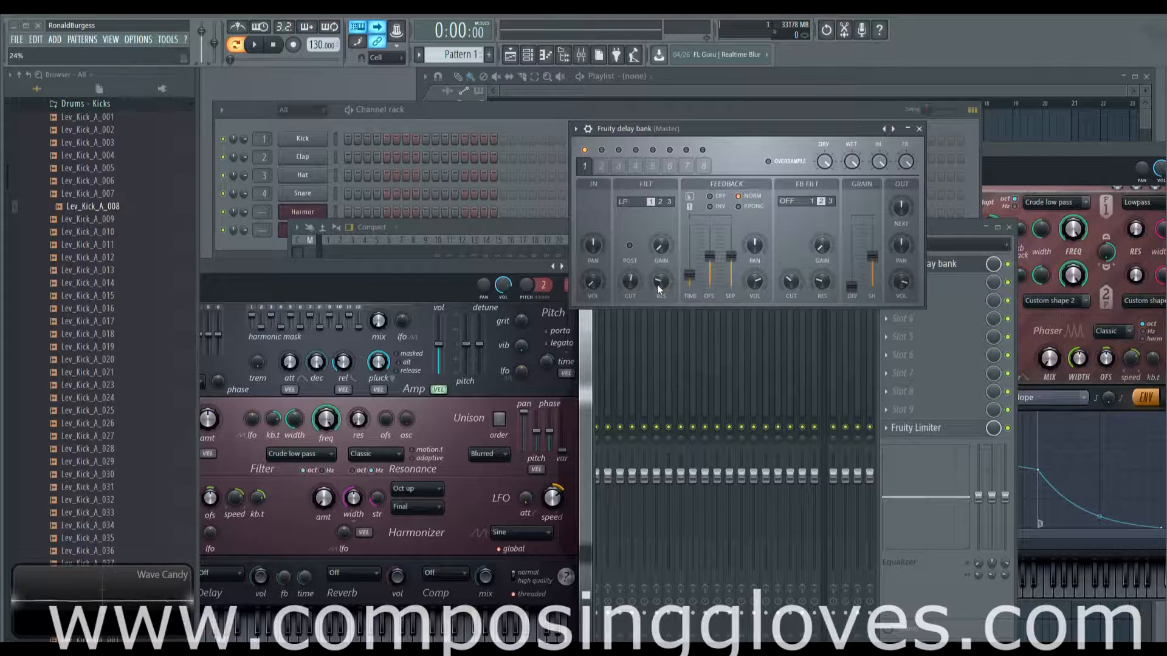
Step: Adjust the input filter's resonance and gain, and set the feedback filter to BP in triple mode
drag(654, 282, 655, 255)
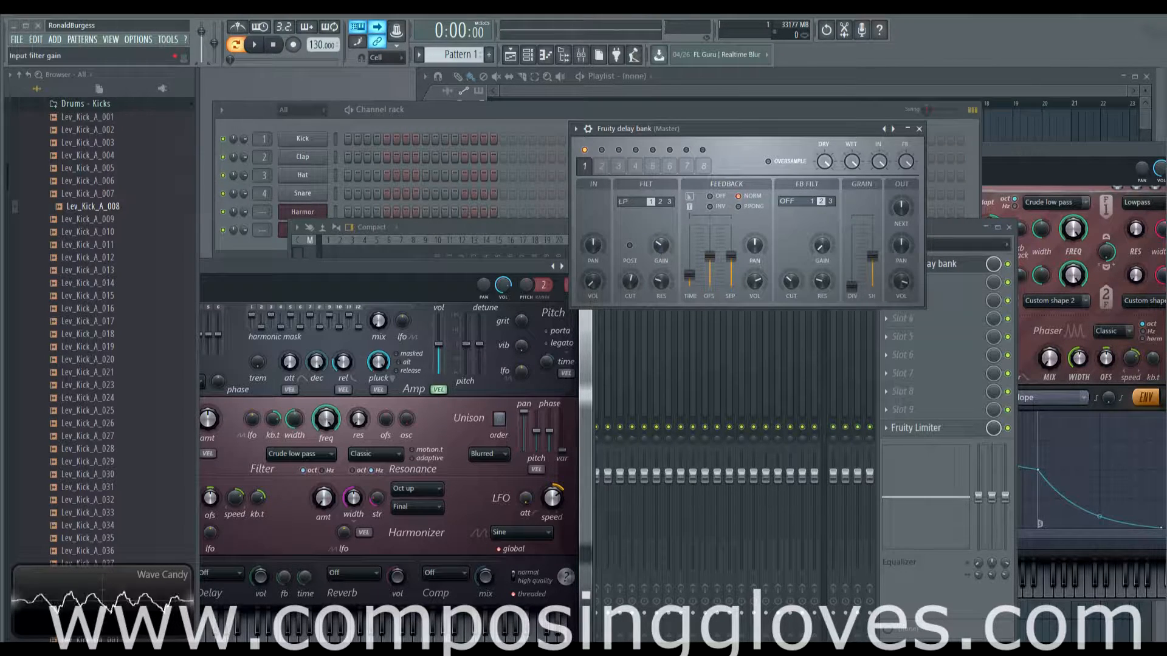
drag(661, 246, 662, 237)
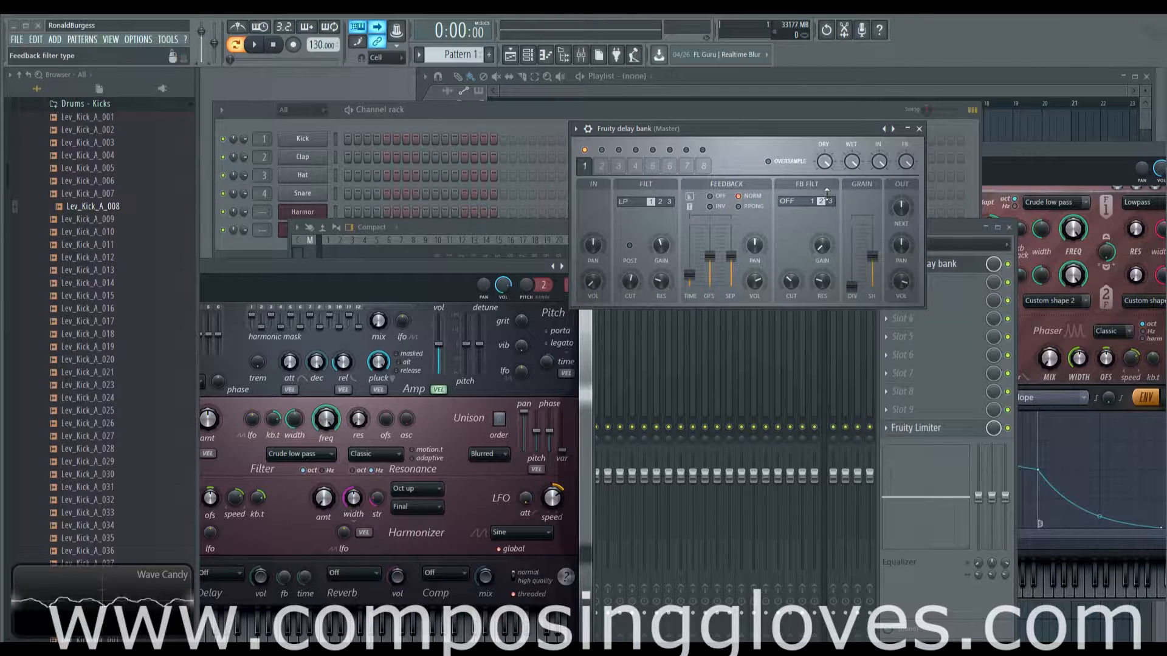
drag(784, 201, 784, 190)
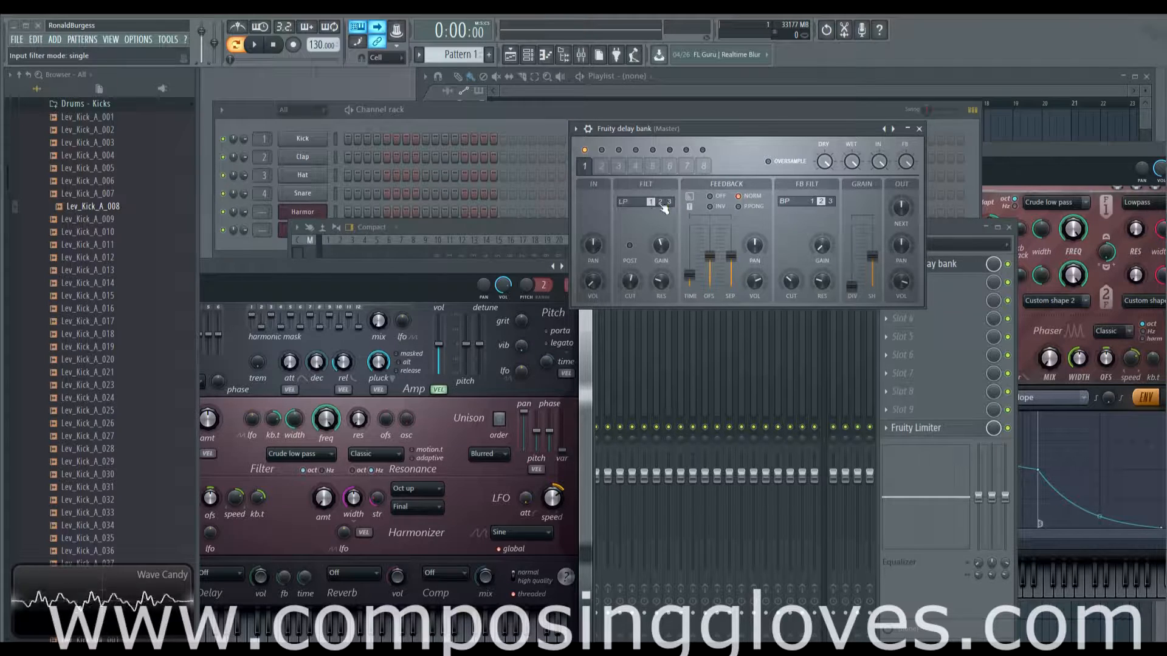
click(830, 201)
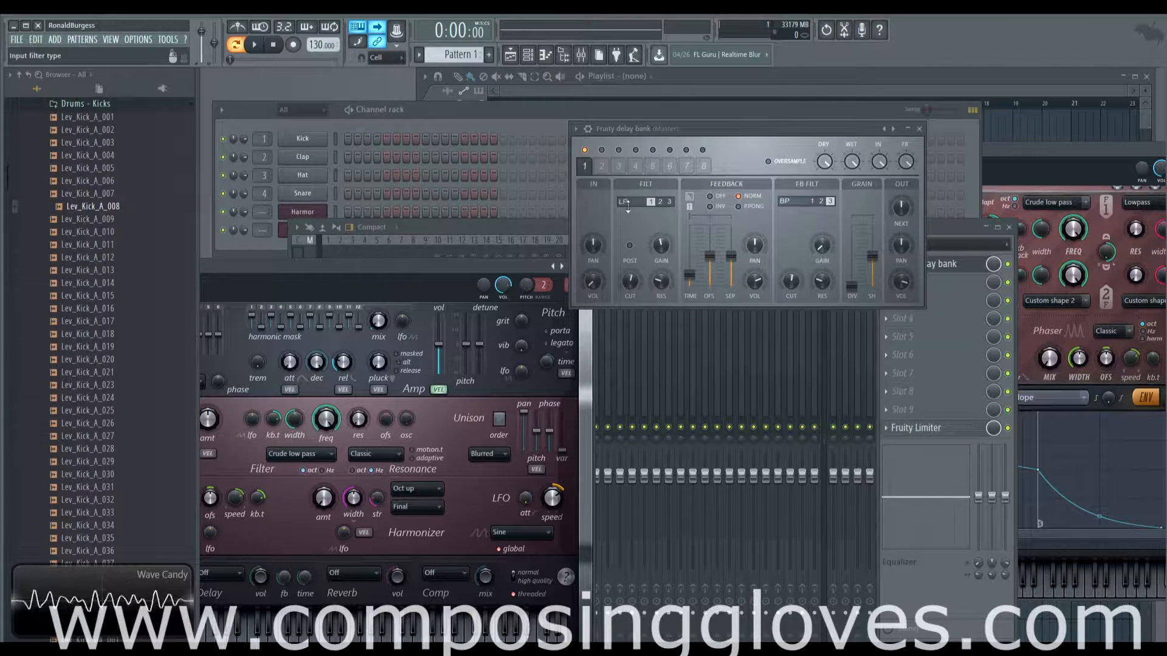
Step: Turn the input filter off and examine its available filter types without choosing another one
mouse_move(625, 202)
mouse_down()
mouse_move(625, 170)
mouse_move(628, 206)
mouse_up()
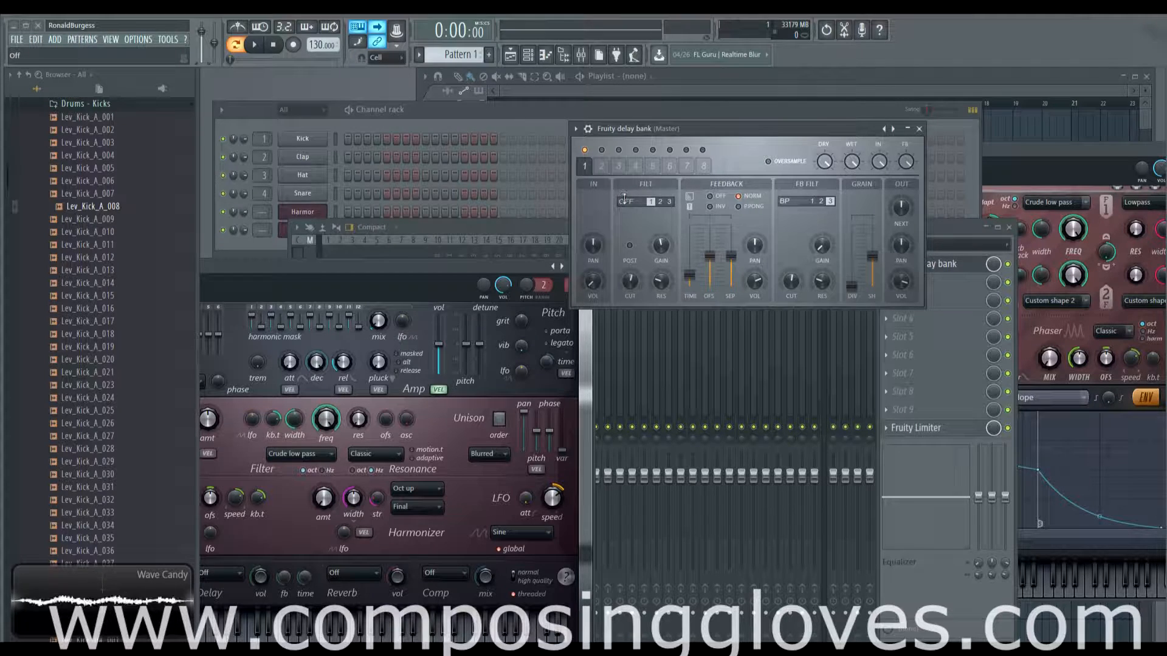
click(628, 206)
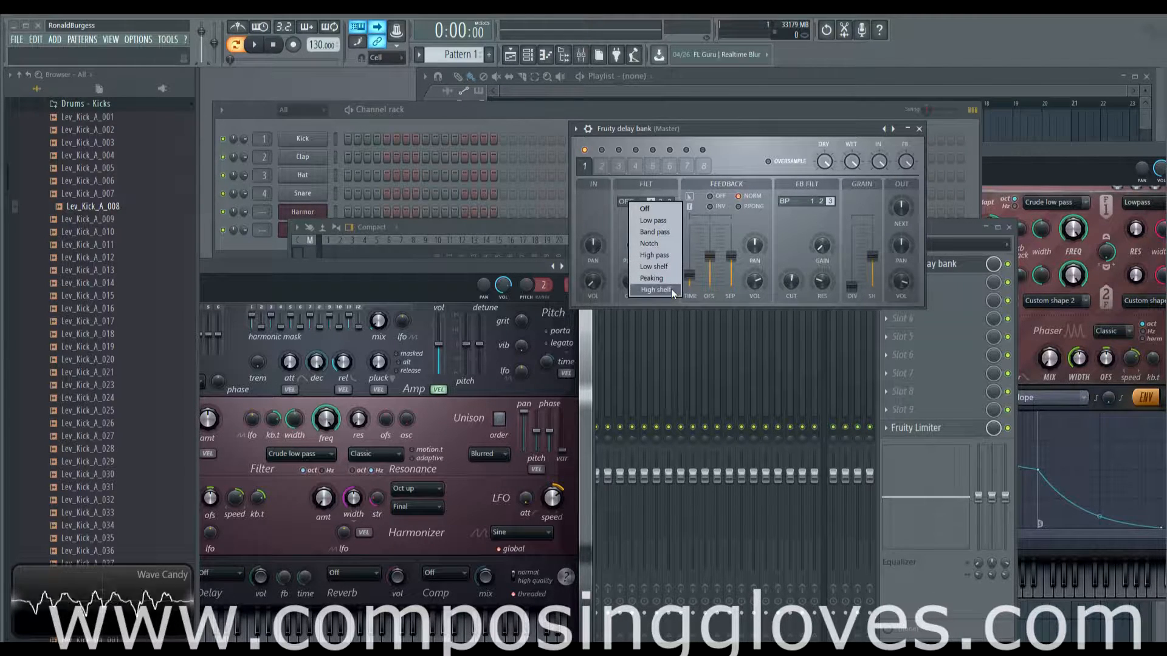
click(629, 191)
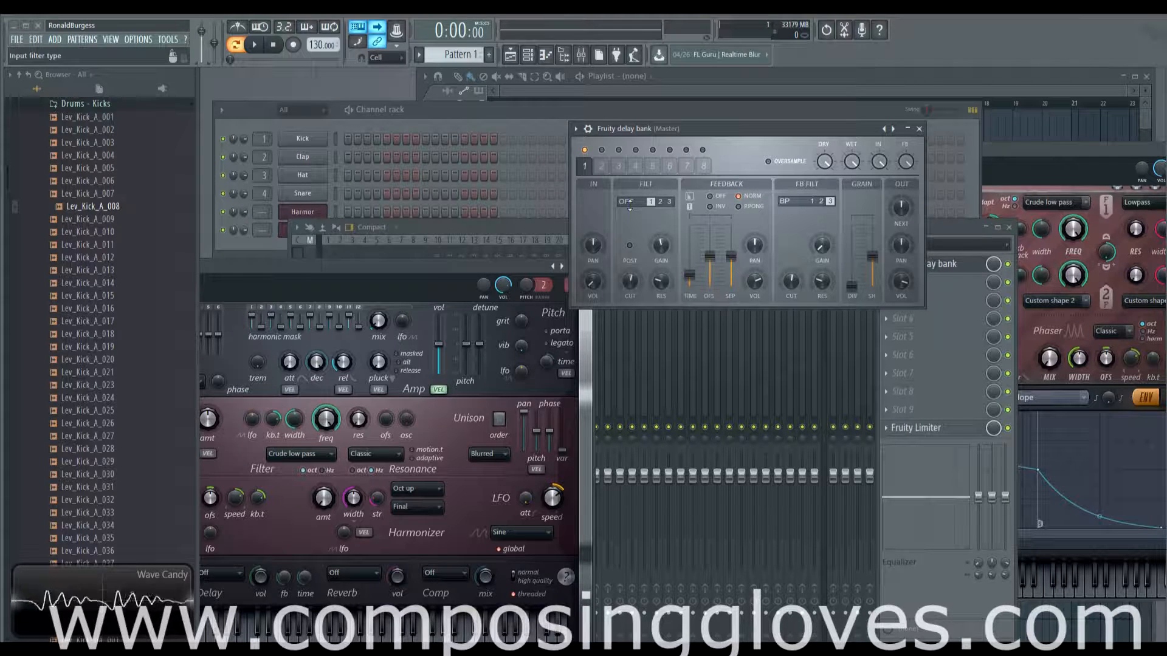
click(630, 206)
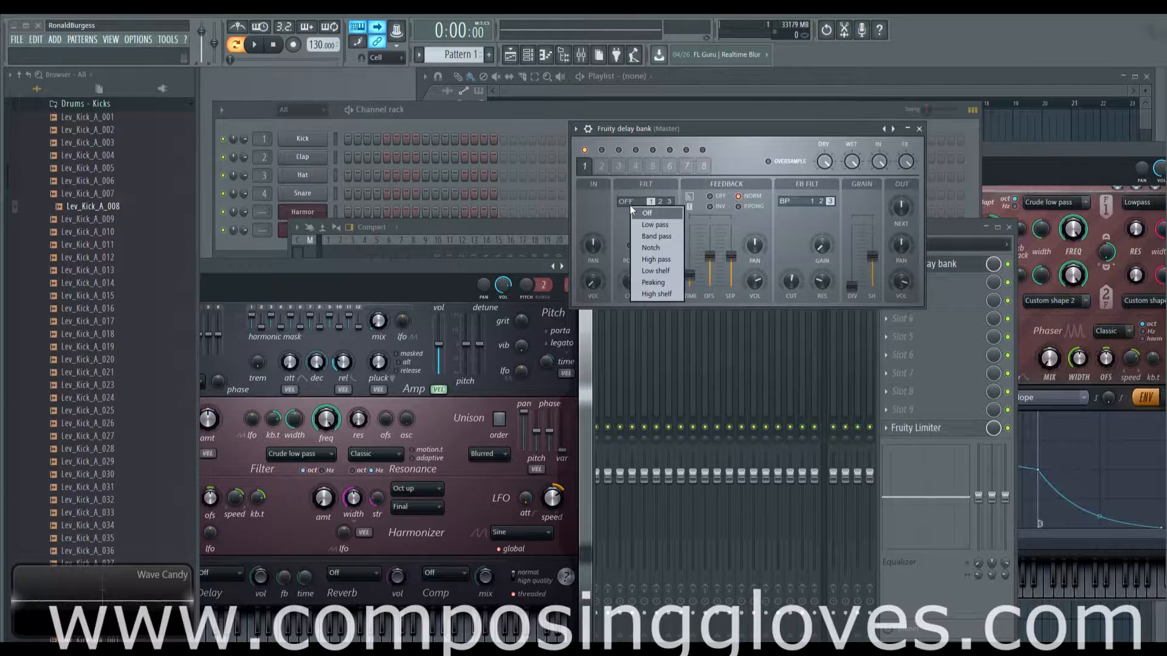
click(629, 203)
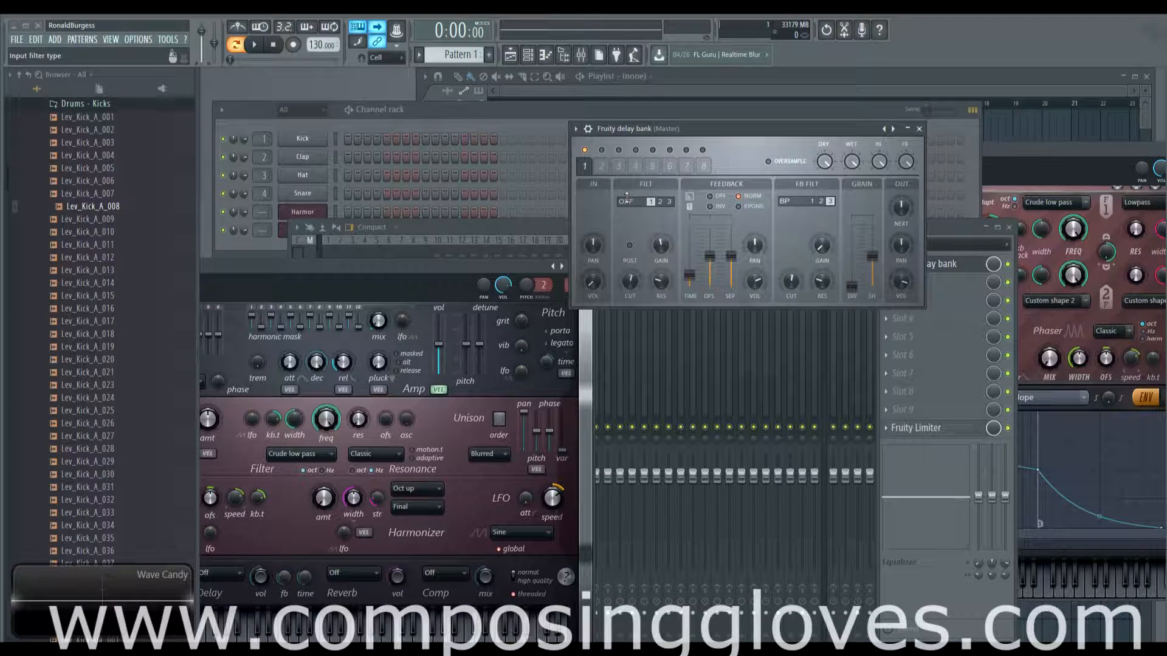
Step: Step the input filter through the low pass, notch, high pass and low shelf types
drag(627, 200, 627, 192)
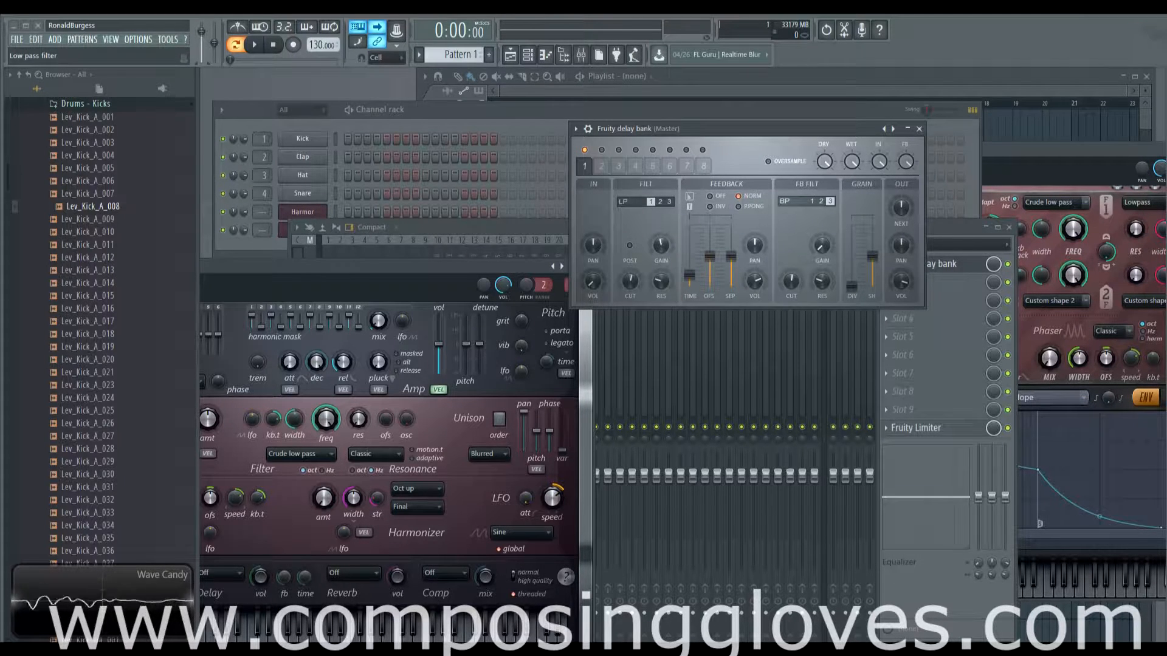
drag(626, 192, 627, 184)
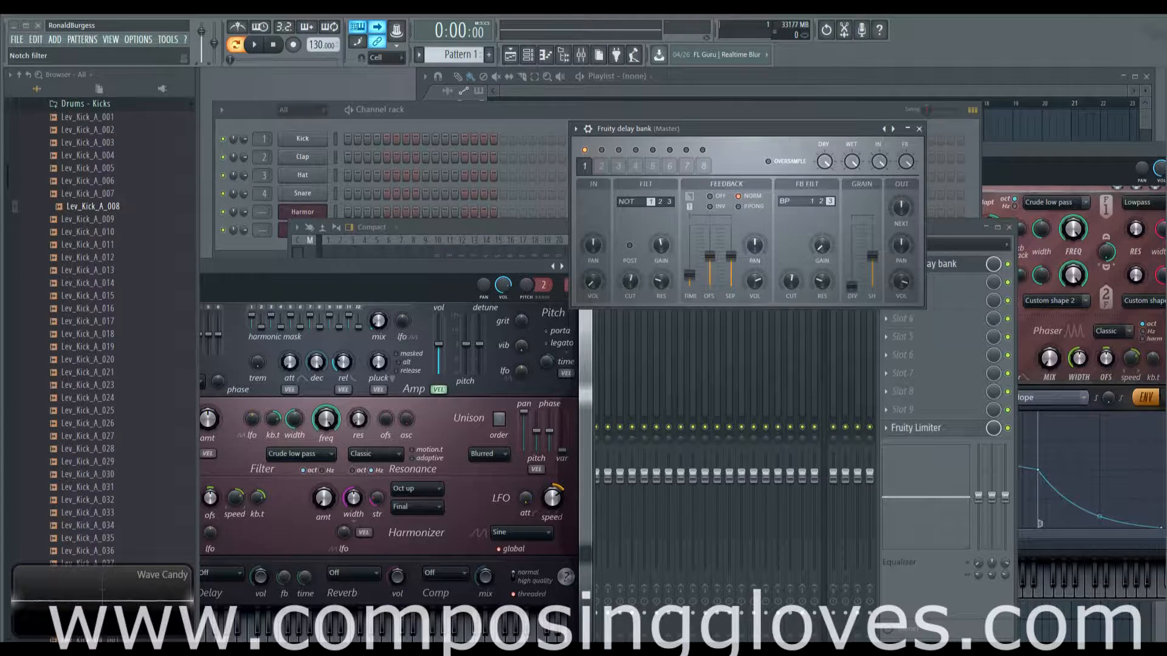
drag(627, 202, 626, 208)
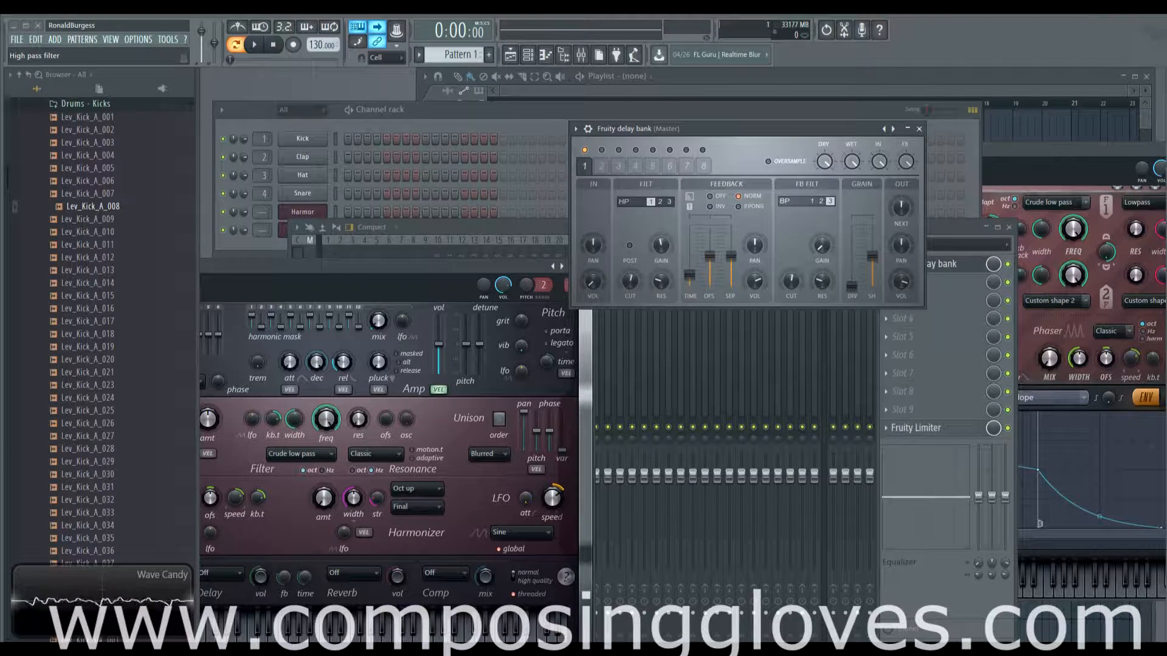
drag(627, 202, 626, 207)
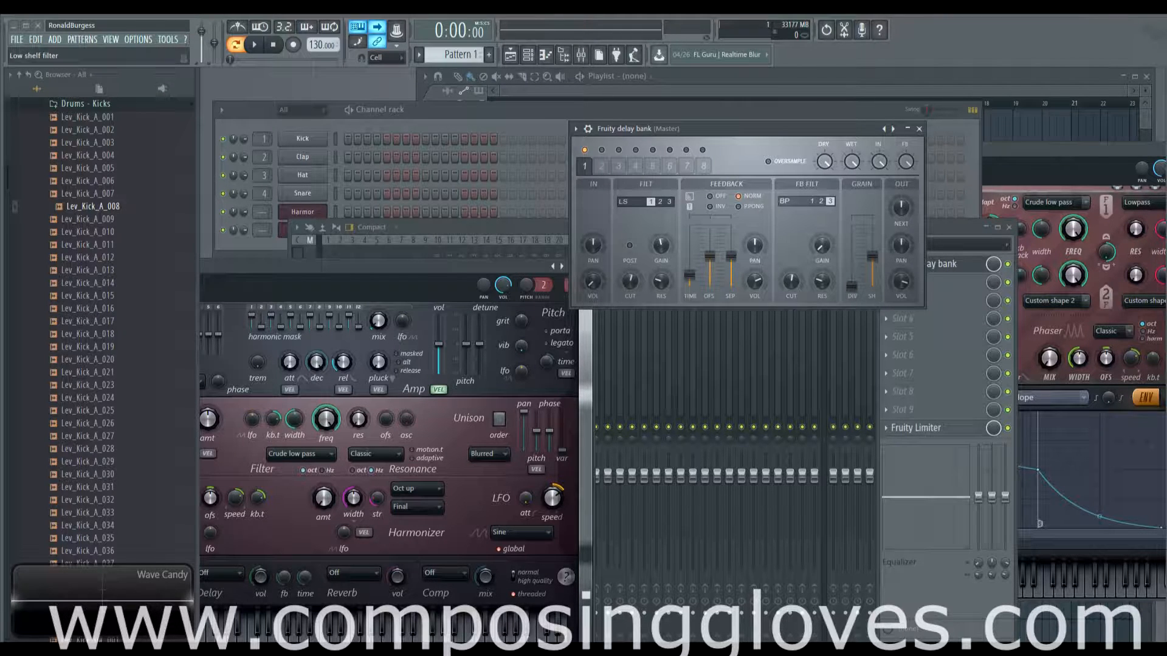
Step: Compare the input filter's low shelf and high shelf types, and set the filter to Off
click(620, 202)
click(620, 204)
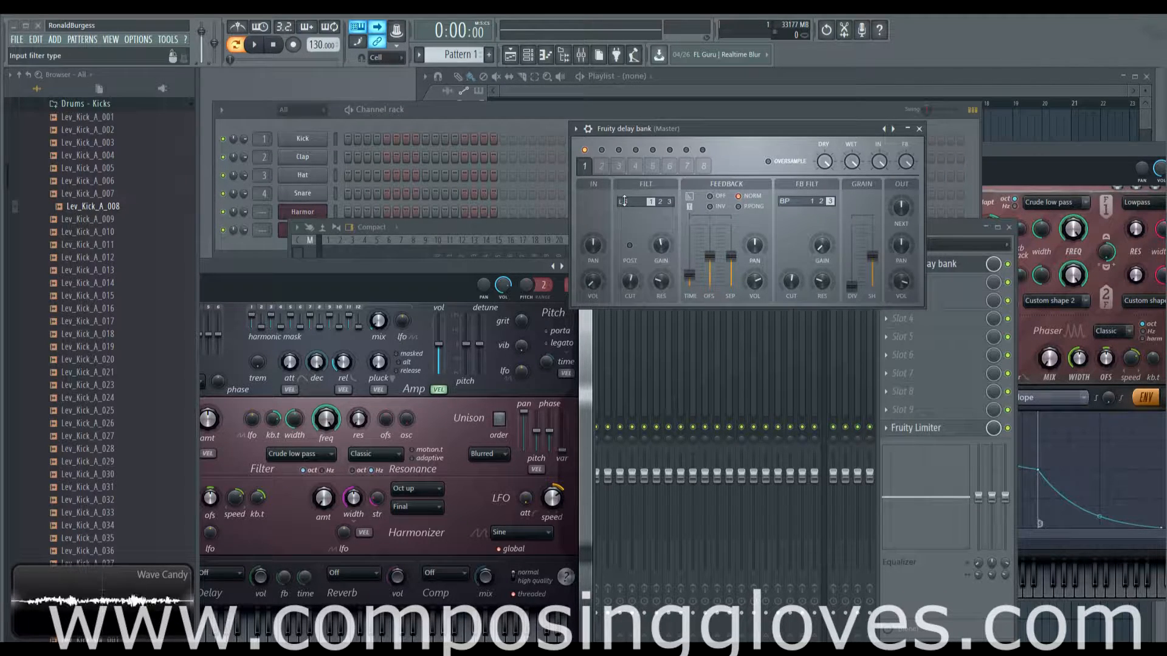
click(623, 201)
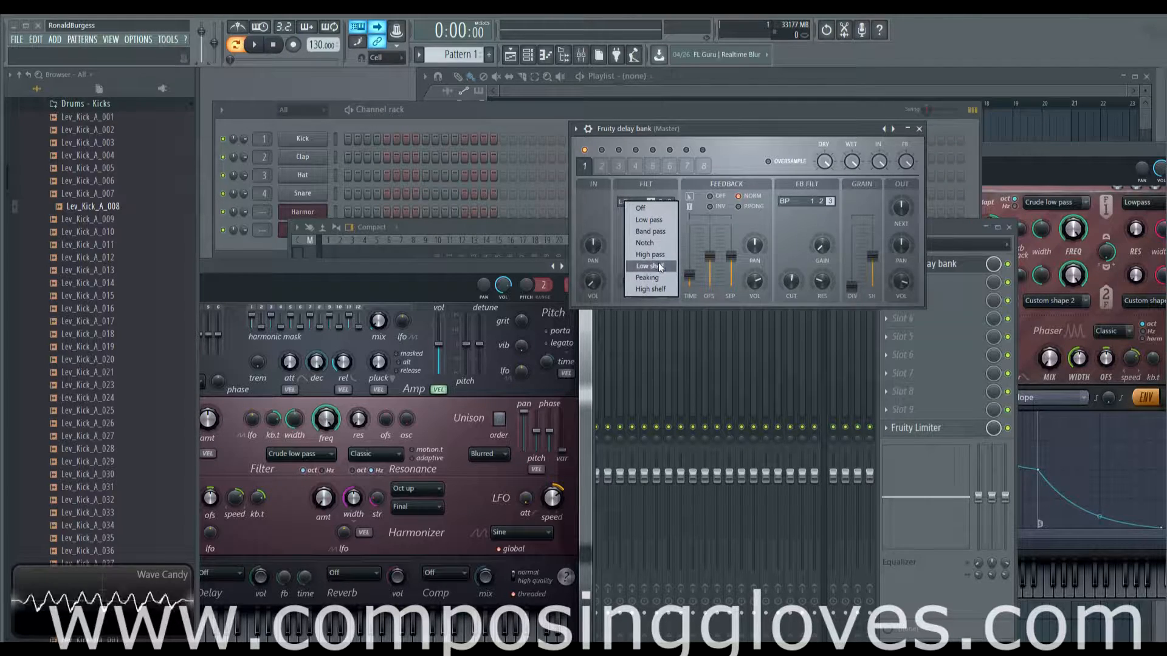
click(629, 184)
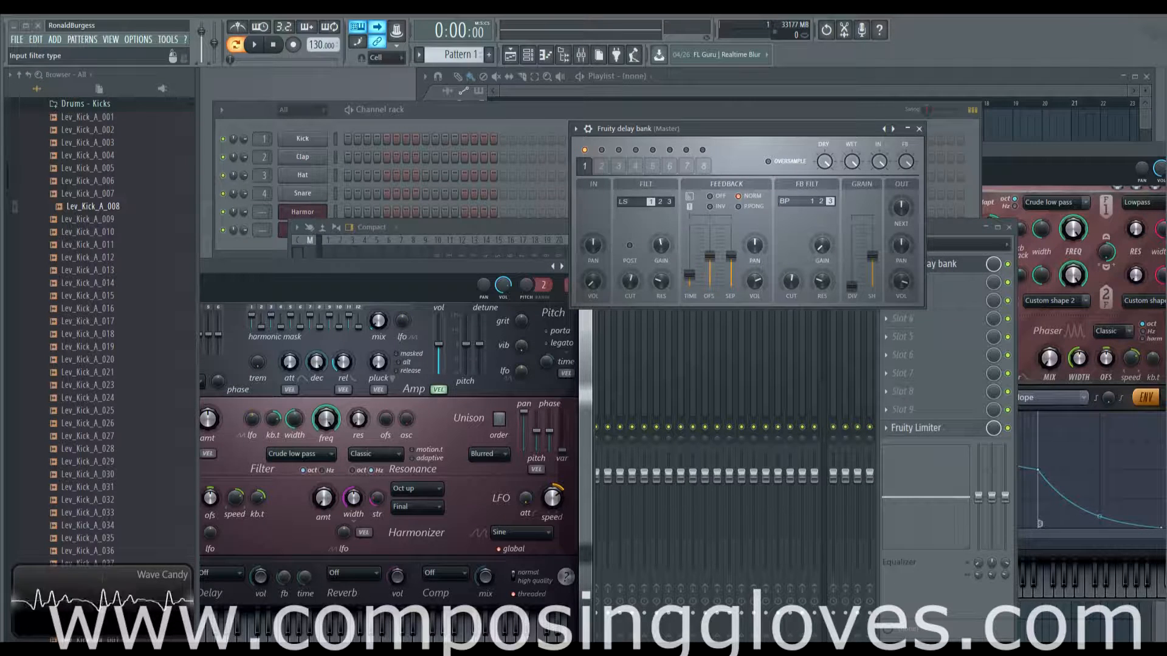
scroll(632, 202, down, 1)
scroll(632, 202, down, 1)
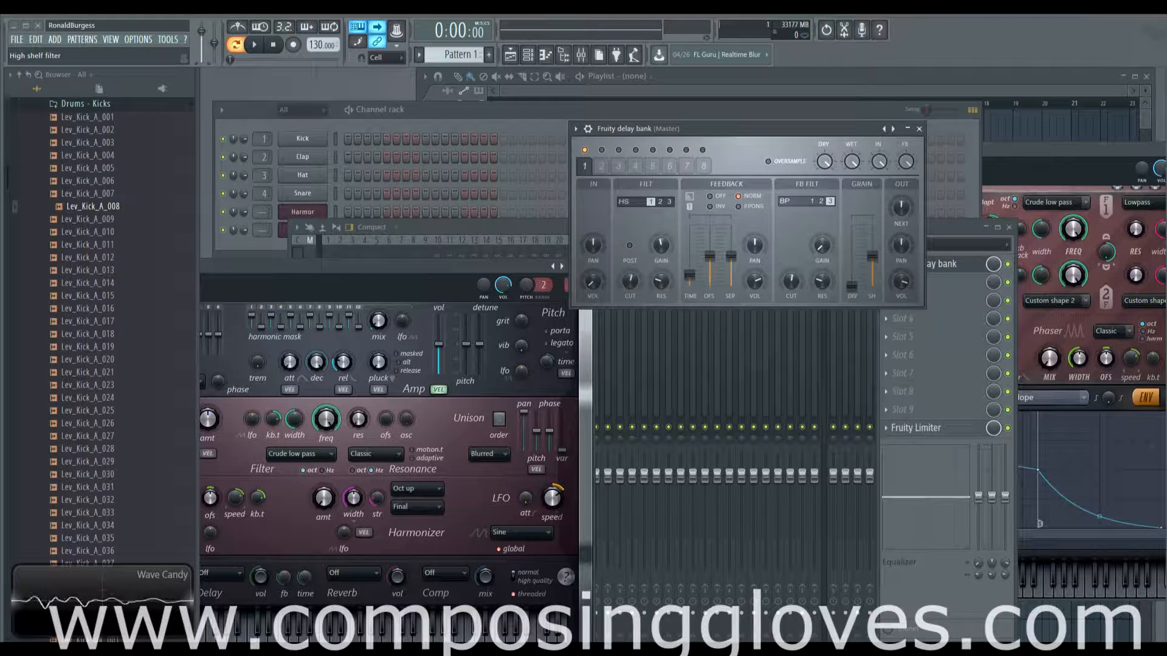
mouse_move(629, 202)
mouse_down()
mouse_move(629, 226)
mouse_move(629, 210)
mouse_up()
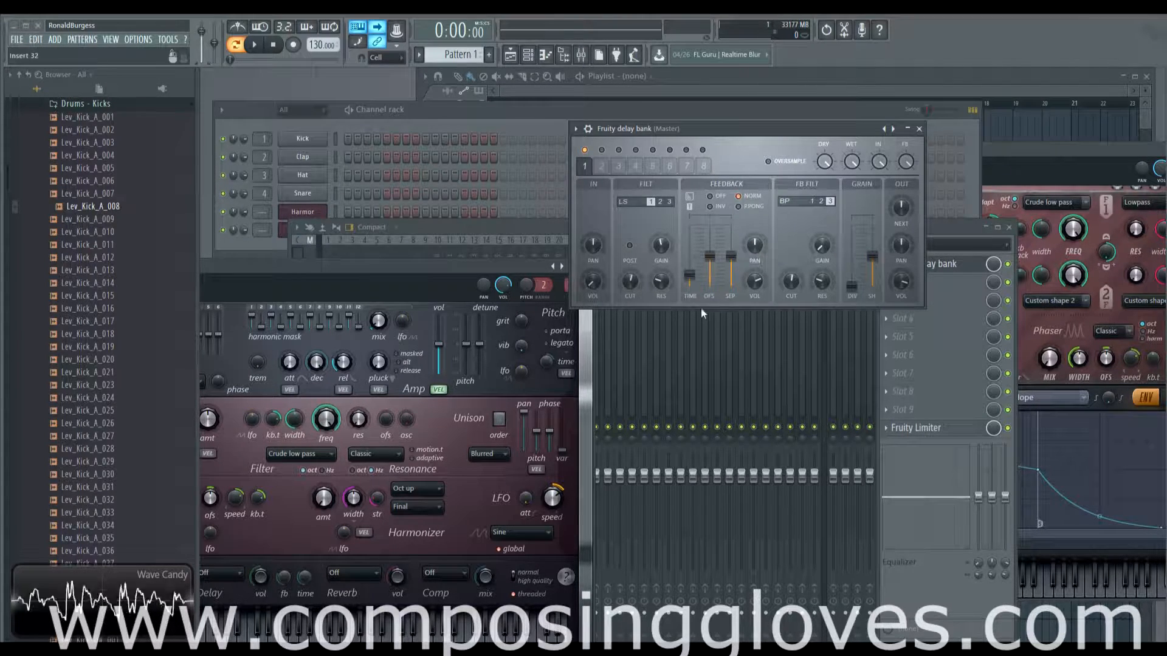
click(631, 195)
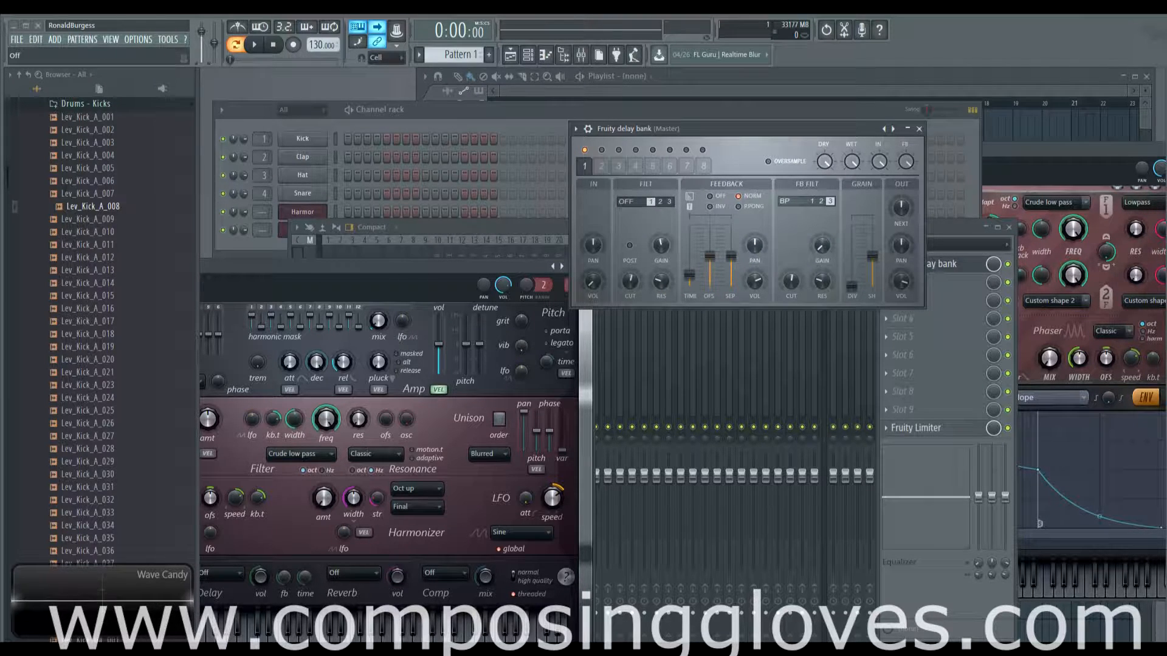
Step: Change the feedback filter type to High pass and adjust its cutoff frequency
click(788, 199)
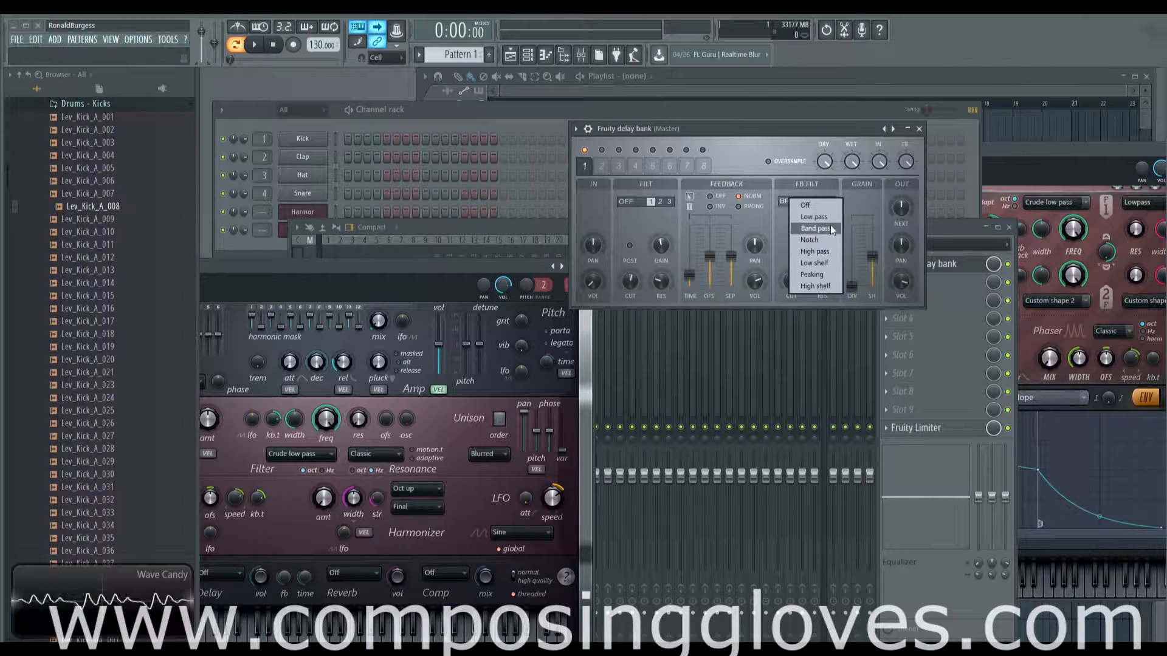
click(829, 252)
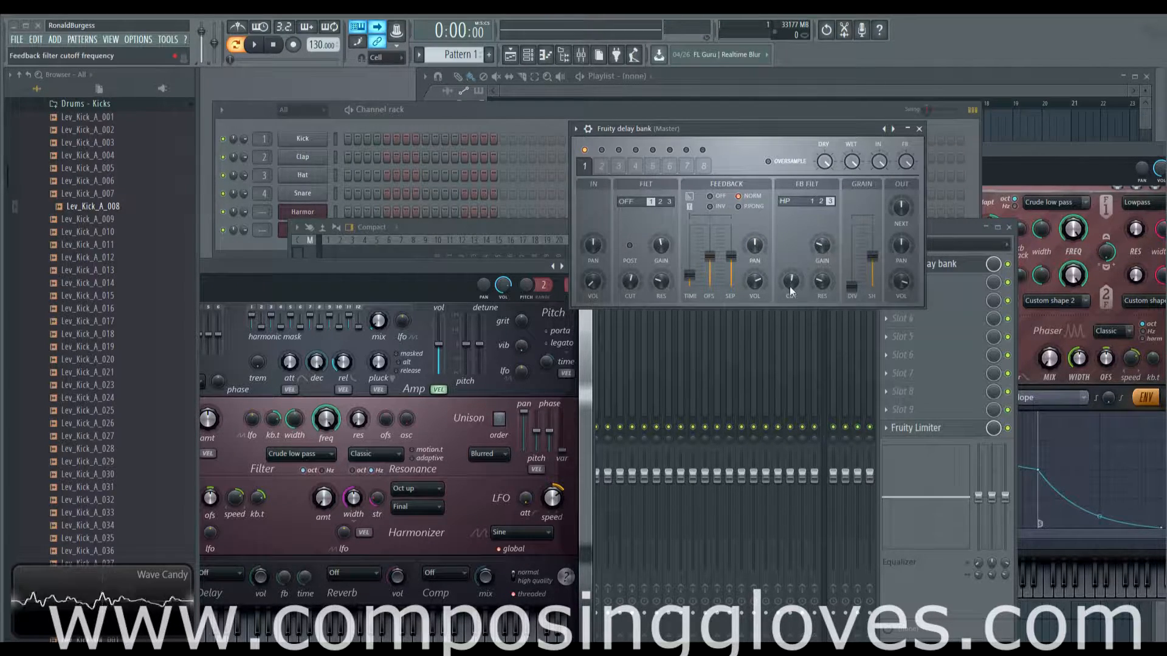
drag(791, 281, 791, 301)
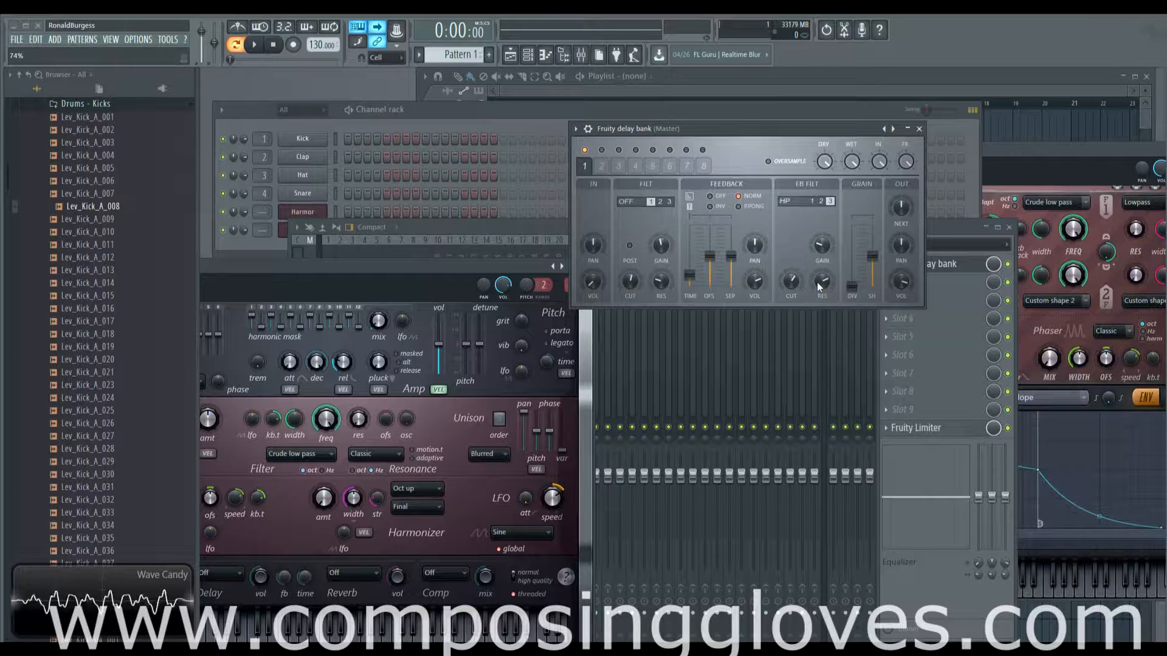
Step: Sweep the feedback filter's resonance up to about 85% and back down
drag(819, 287, 818, 292)
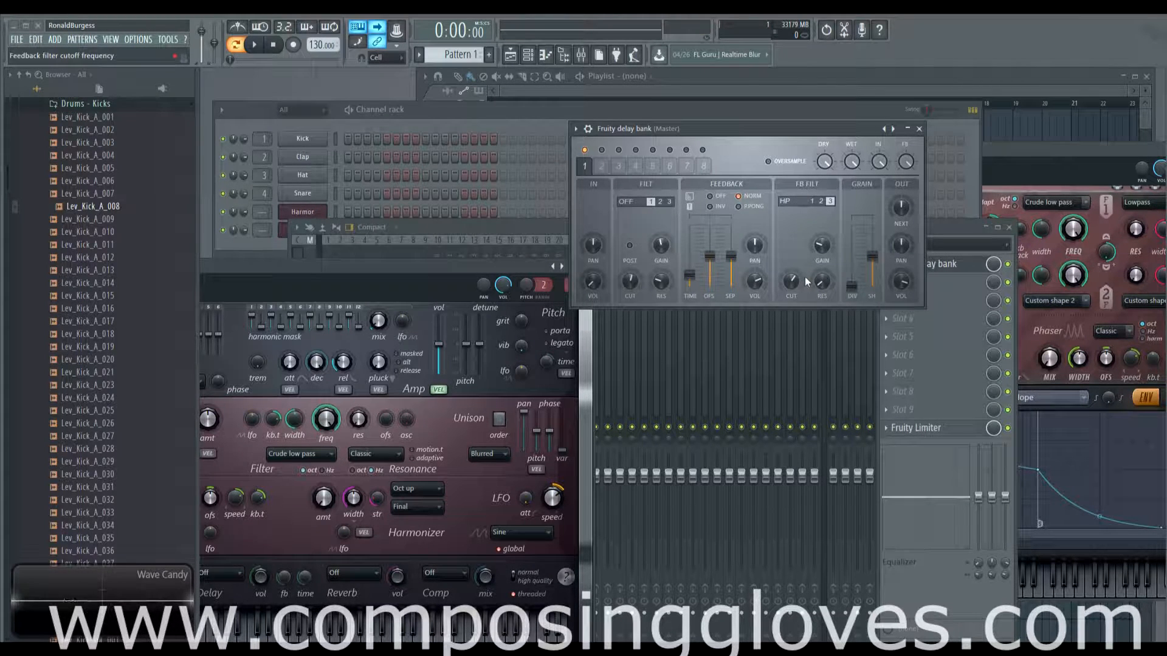
drag(824, 287, 824, 299)
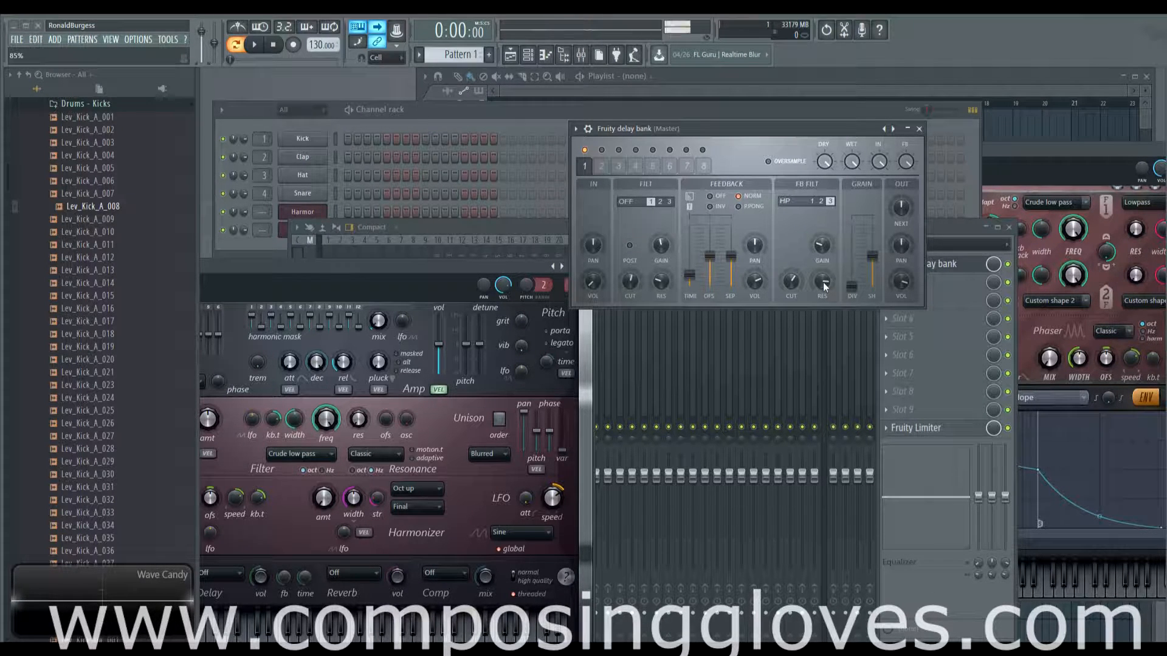
drag(824, 287, 824, 340)
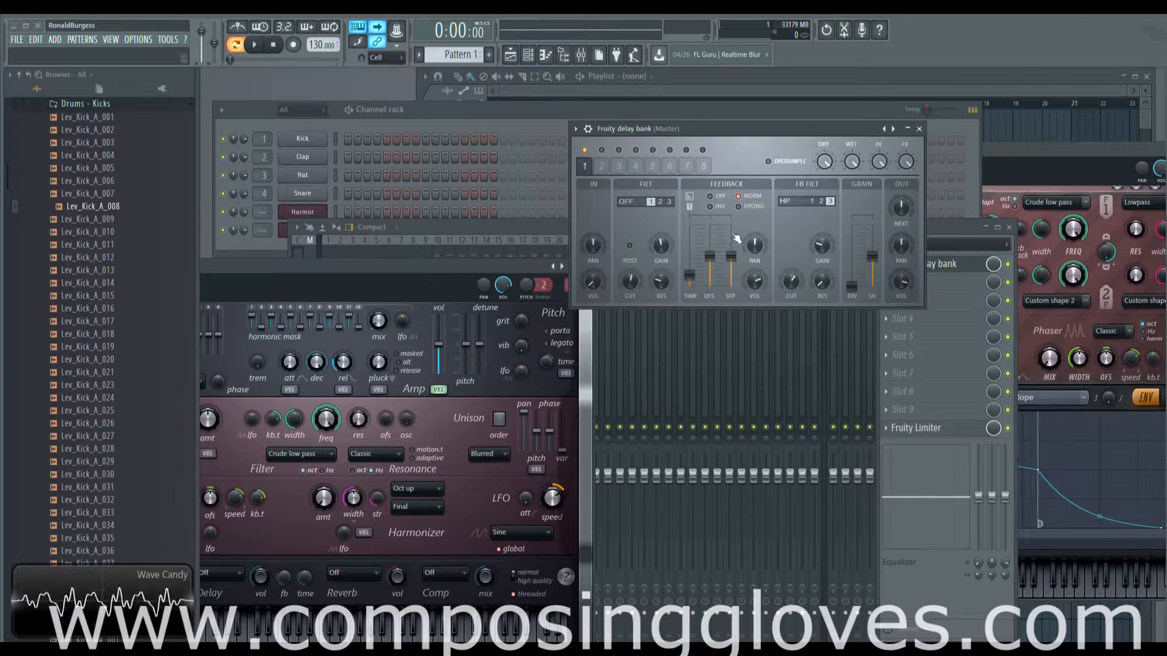
drag(822, 282, 822, 278)
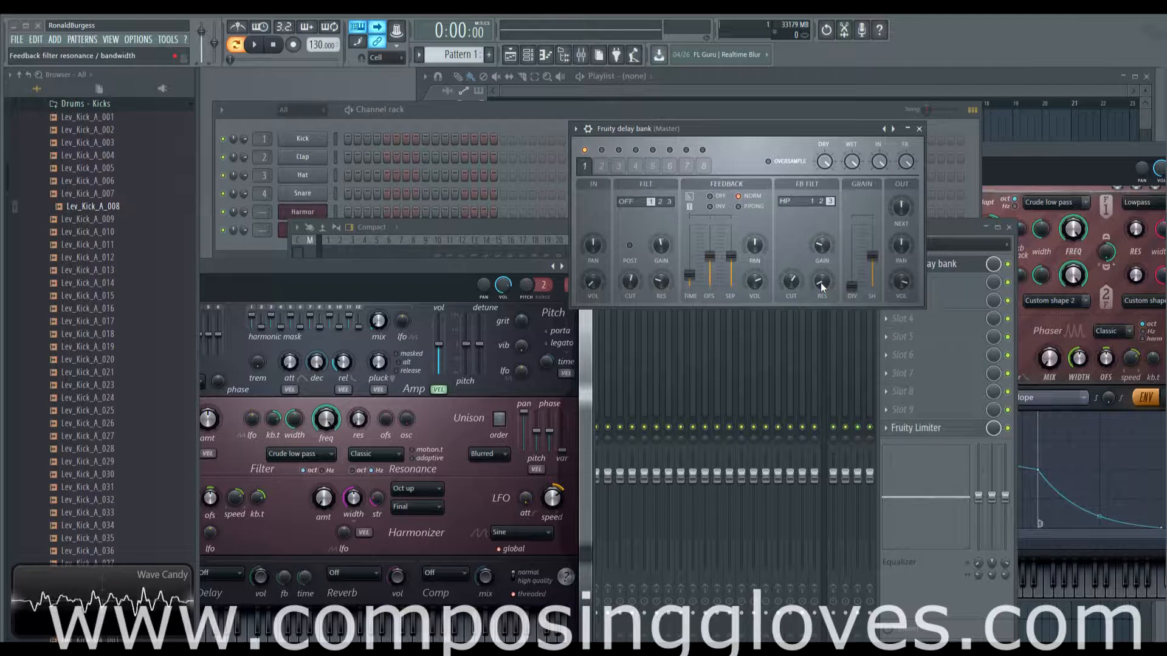
Step: Try the feedback filter's resonance at 86%, and lower both its resonance and its cutoff frequency
click(585, 165)
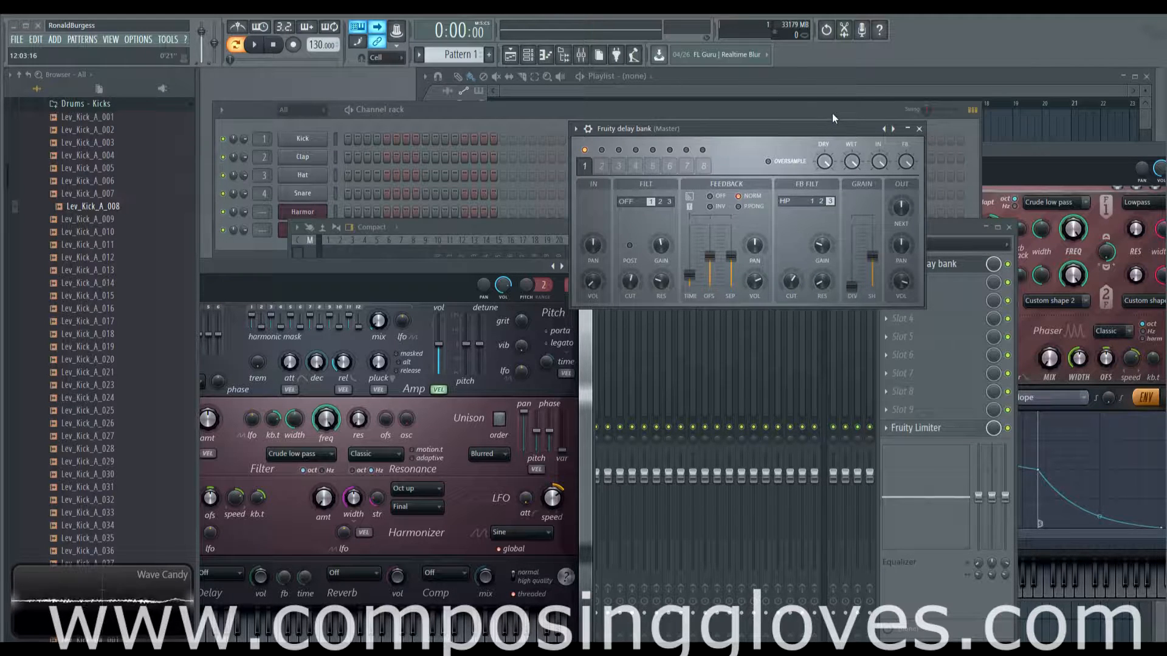
click(821, 283)
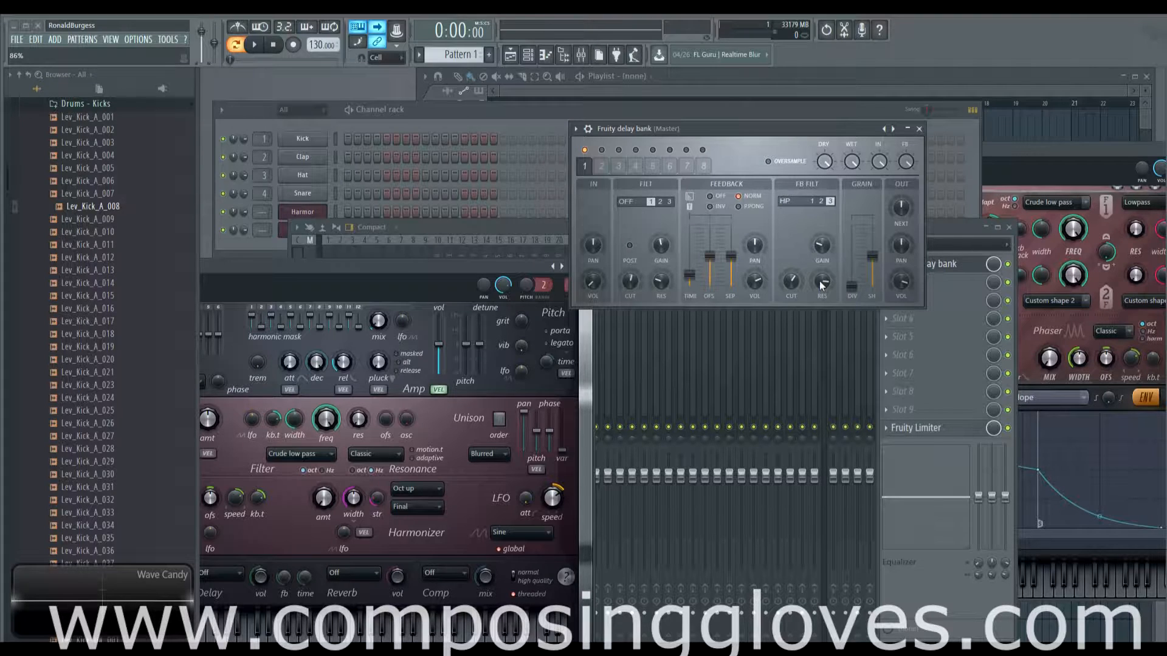
drag(822, 283, 822, 286)
drag(821, 283, 791, 281)
Step: In the Harmless channel's piano roll, enter the bar 1 notes A5, C6, E6, A5, C6, F6 and A4
right_click(302, 230)
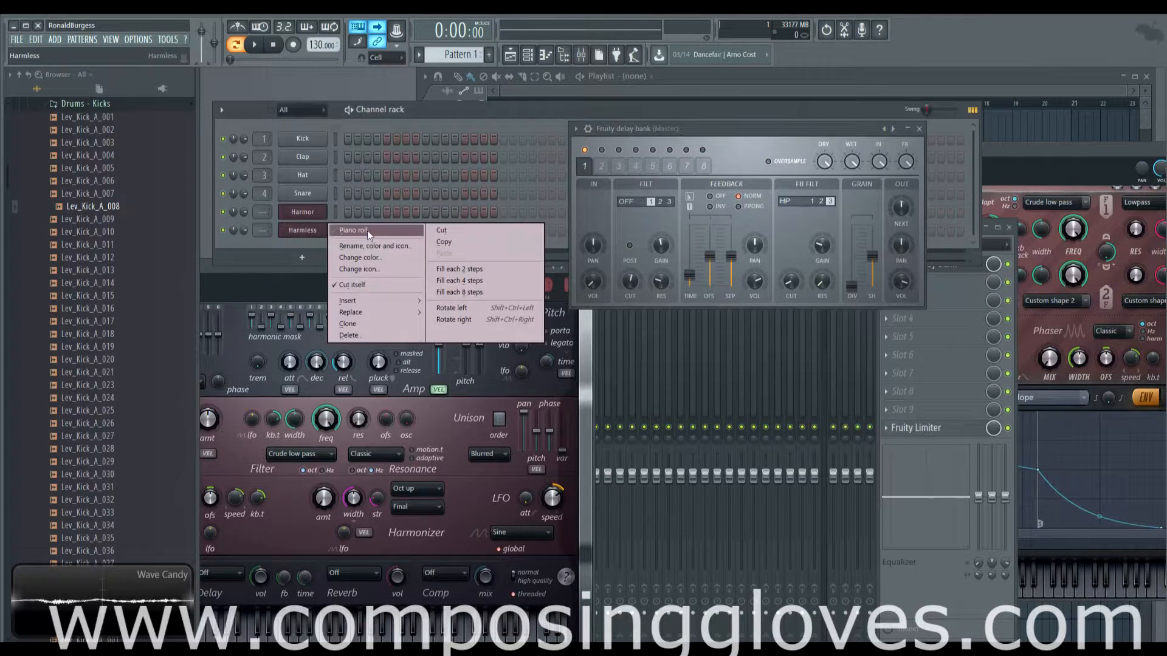
click(367, 229)
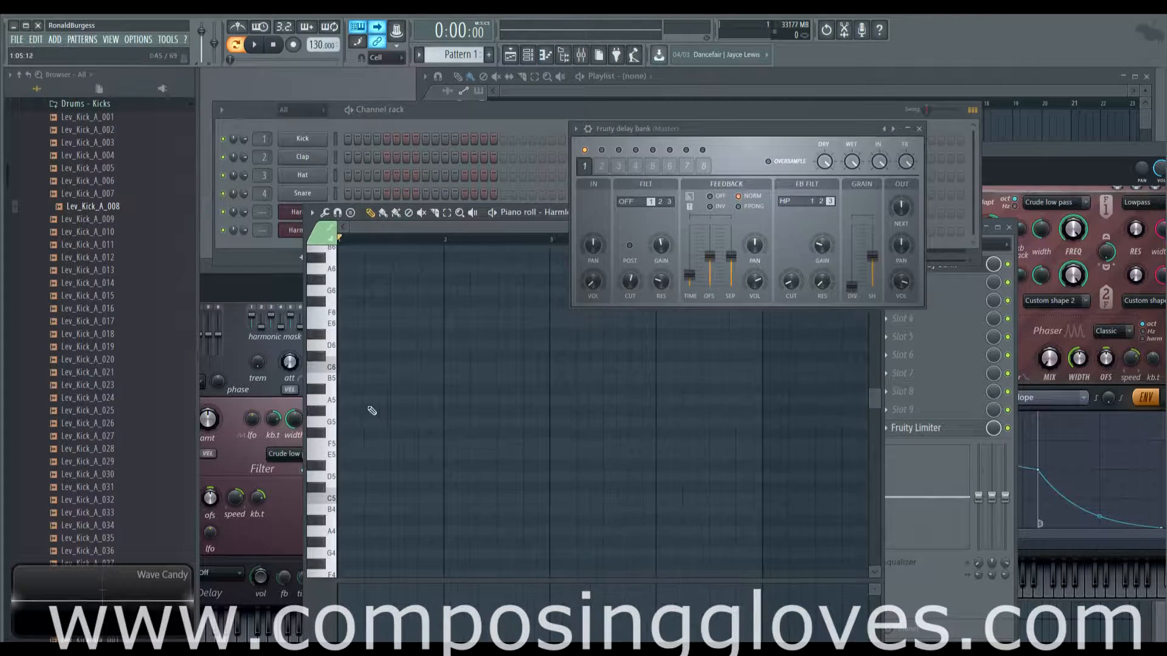
click(354, 367)
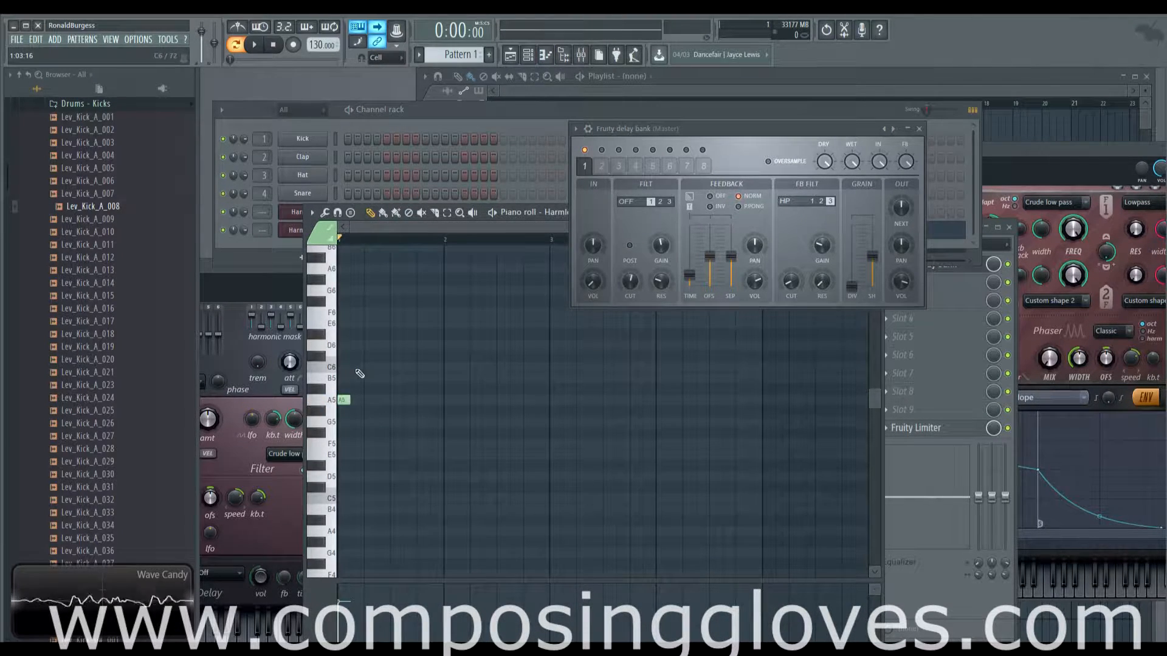
click(368, 323)
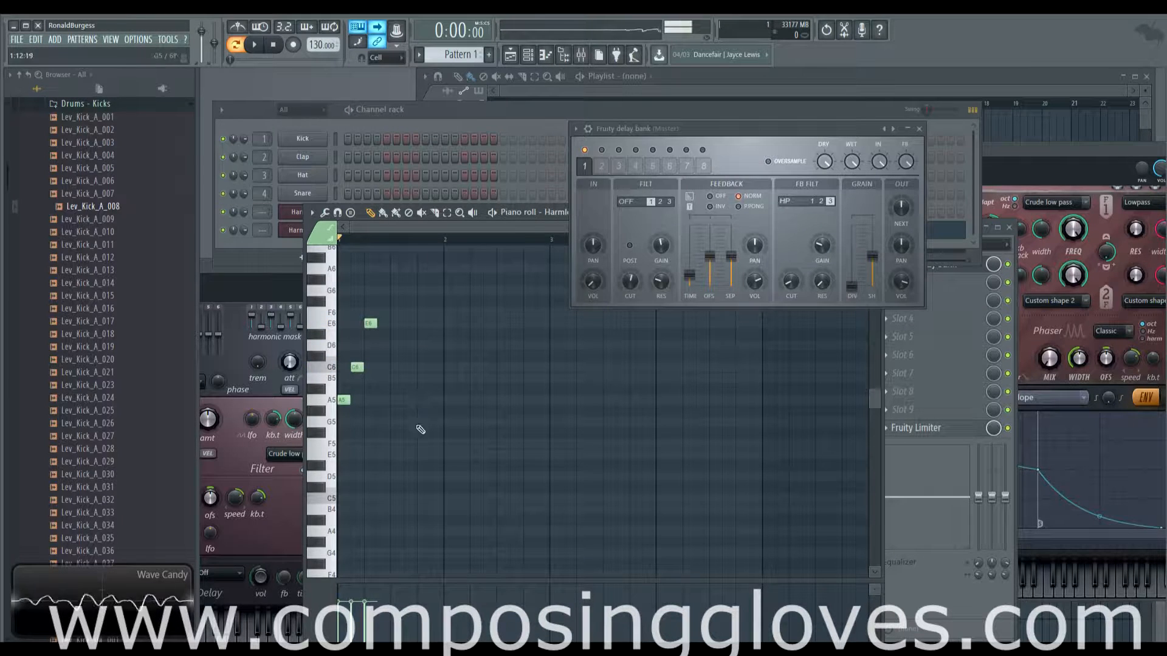
click(394, 400)
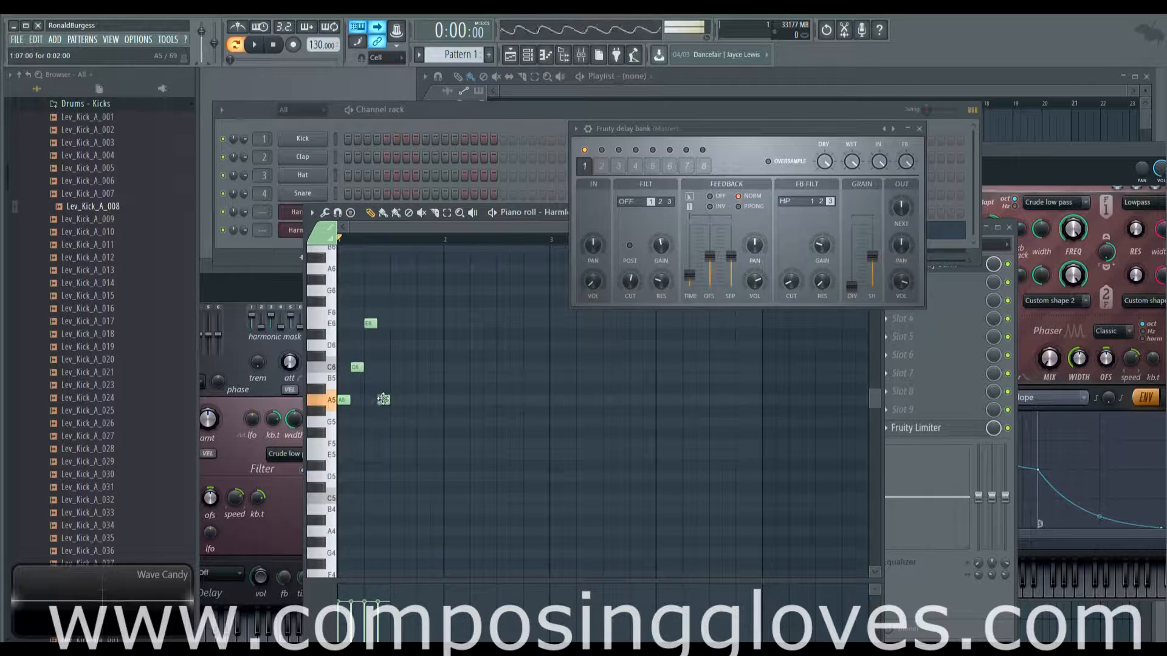
click(409, 368)
mouse_move(410, 368)
mouse_down()
mouse_move(409, 355)
mouse_move(410, 368)
mouse_up()
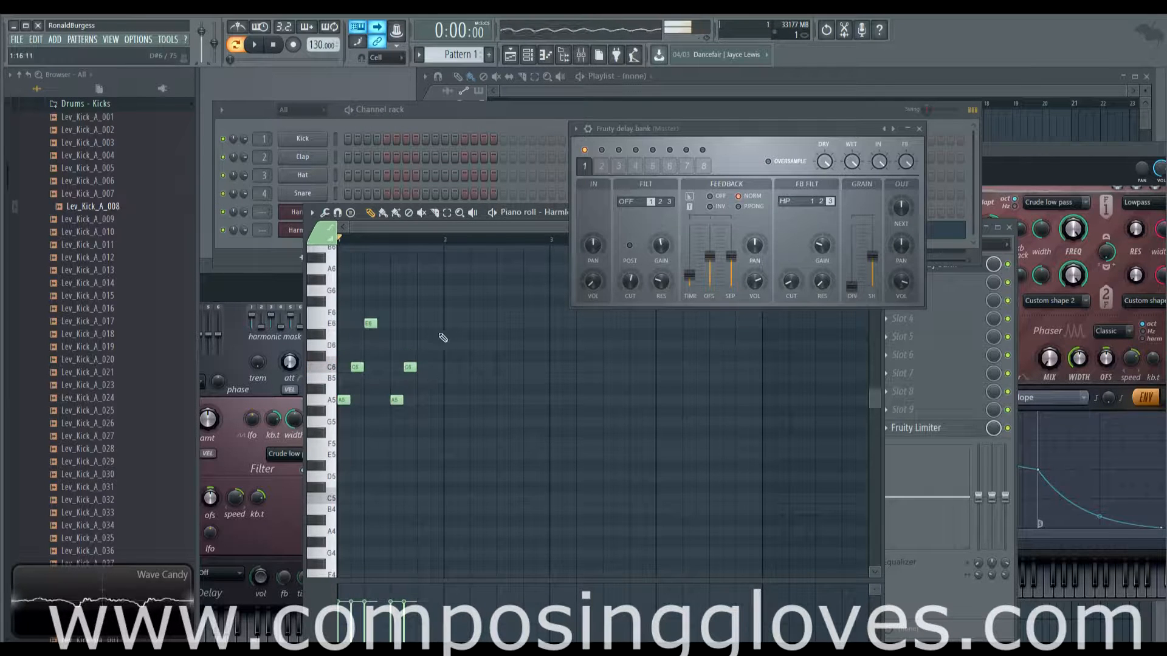
click(424, 312)
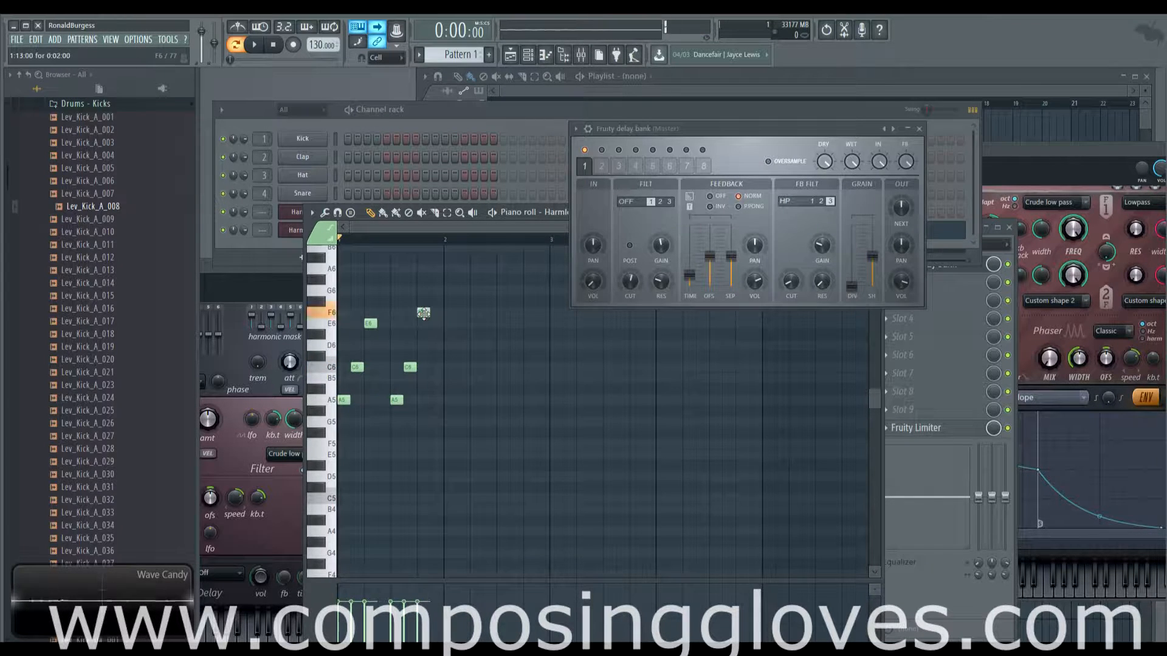
click(436, 532)
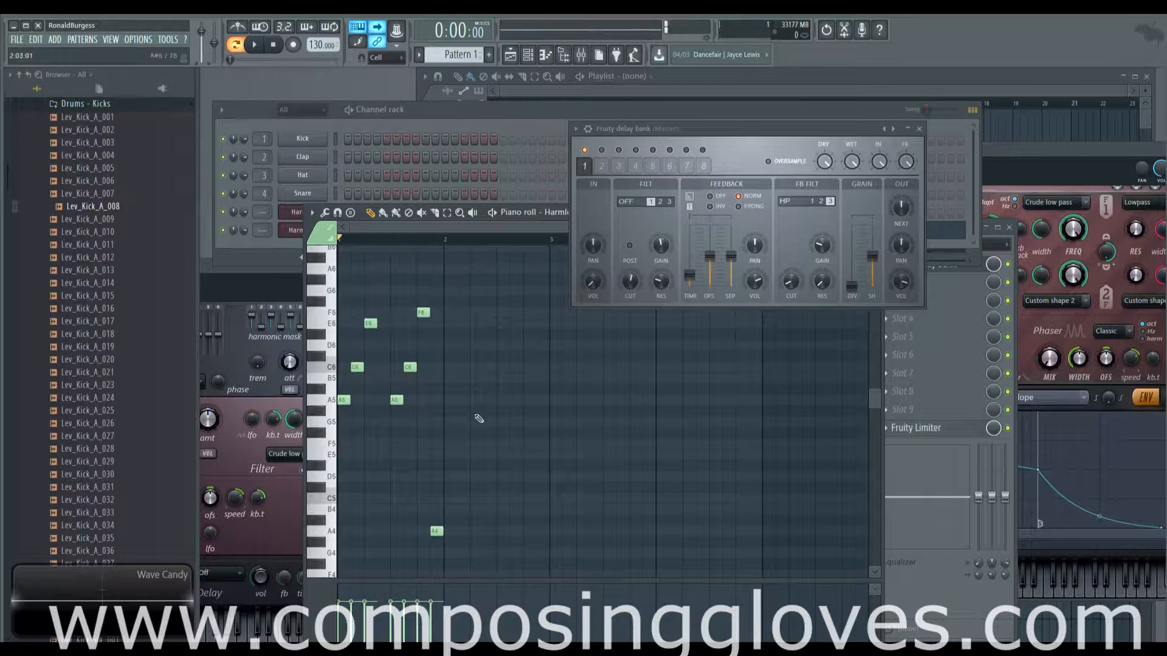
Step: Fill bar 2 of the Harmless piano roll with G5, B5, D6, B5, G5, B5, D6 and G6
click(450, 422)
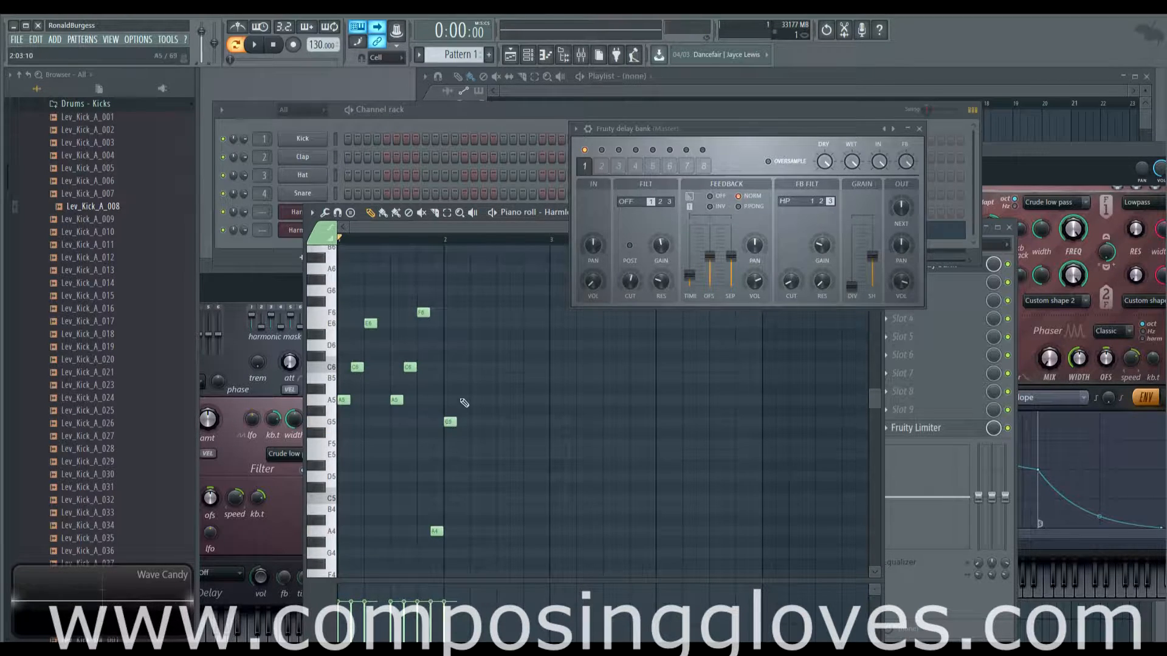
click(463, 378)
click(478, 346)
click(489, 378)
click(502, 422)
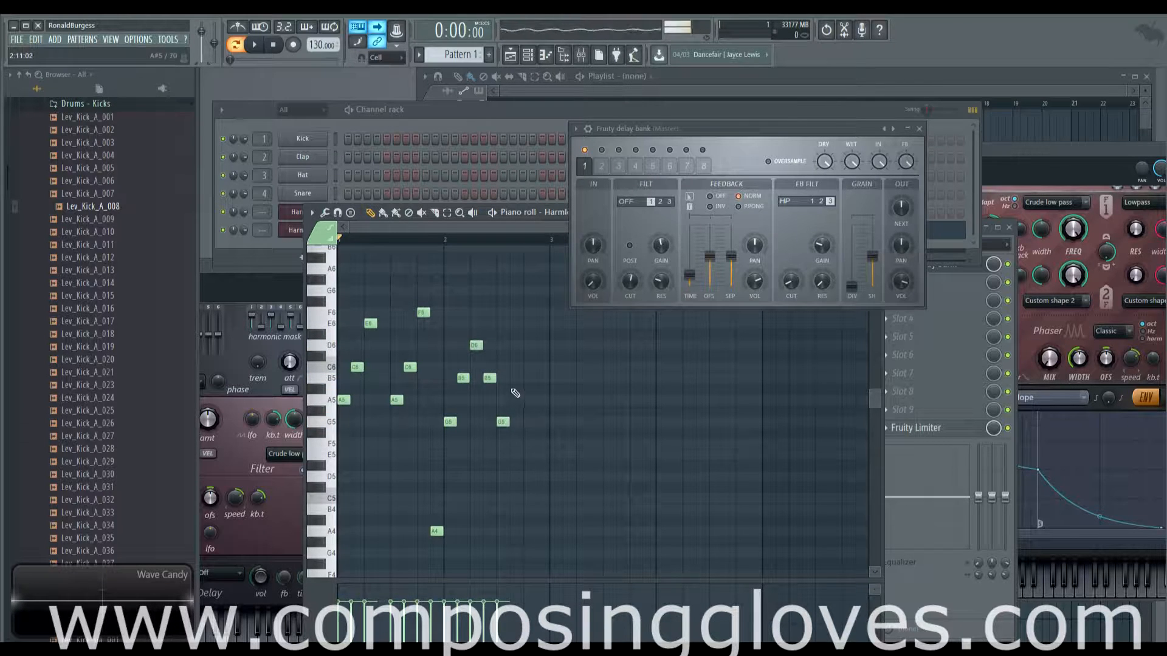
click(516, 378)
click(529, 345)
click(542, 290)
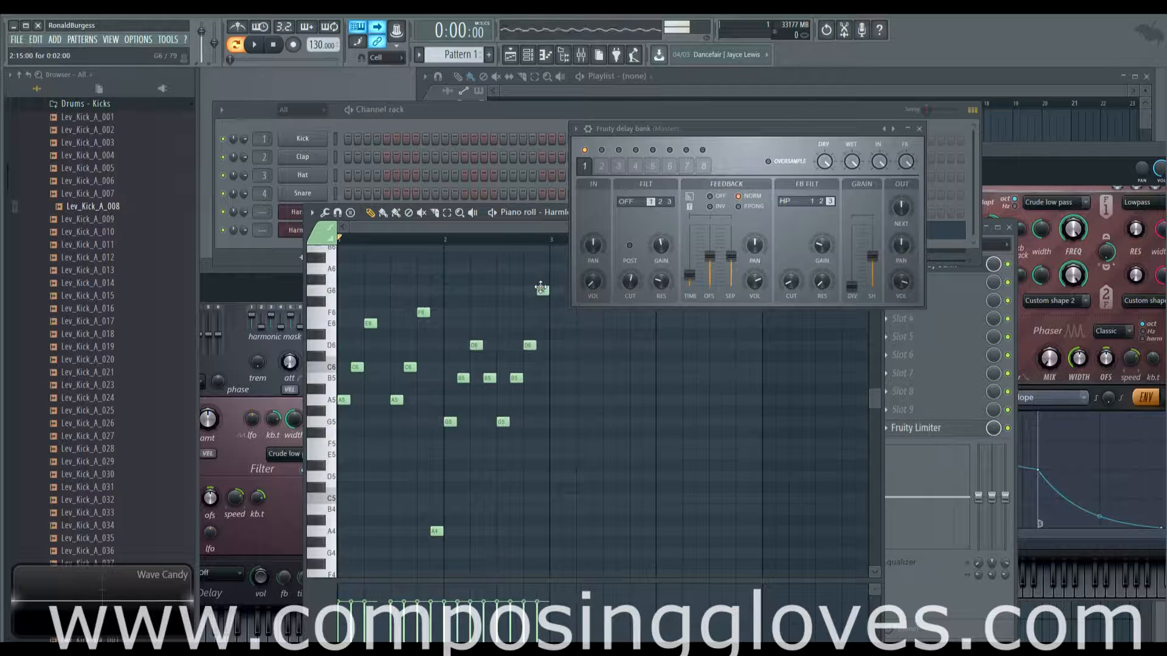
Step: Fill bar 3 with F5, A5, C6, F5, A5, C6, F5 and A5, and play the pattern back
click(556, 444)
click(569, 400)
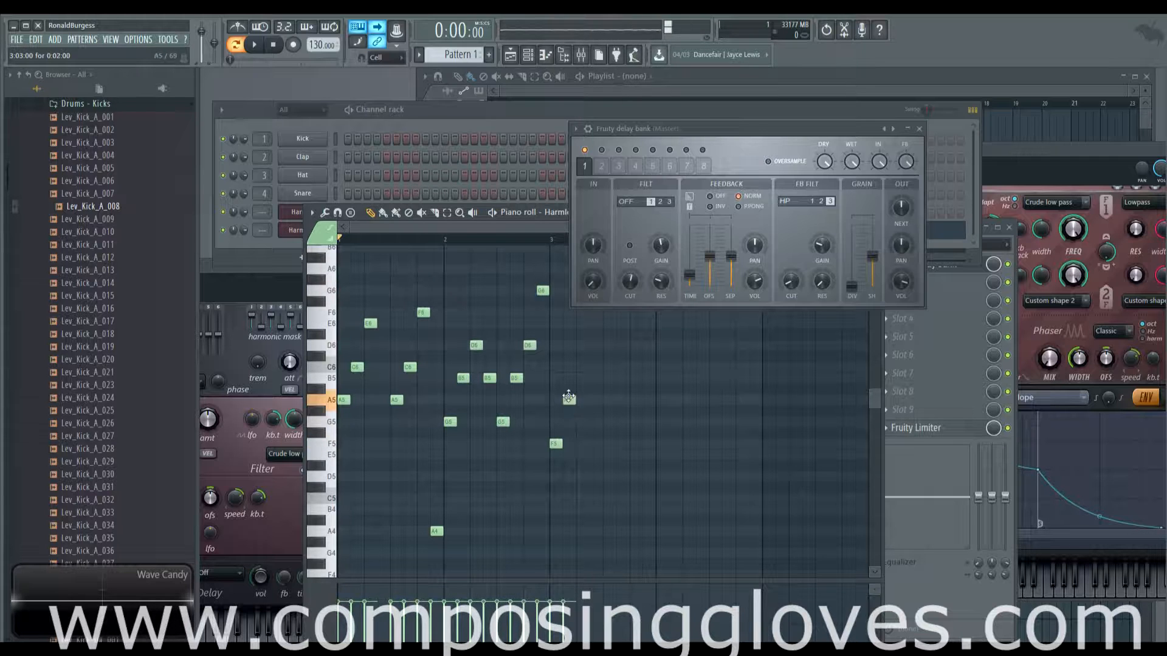
click(582, 367)
click(596, 444)
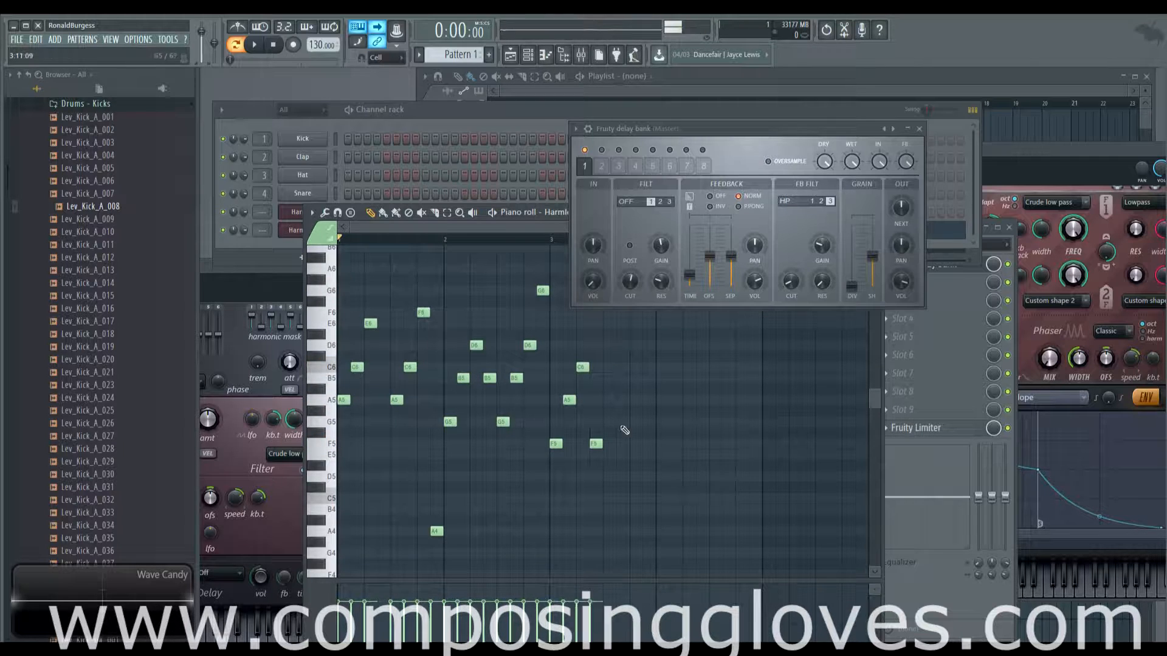
click(609, 400)
click(623, 367)
click(636, 444)
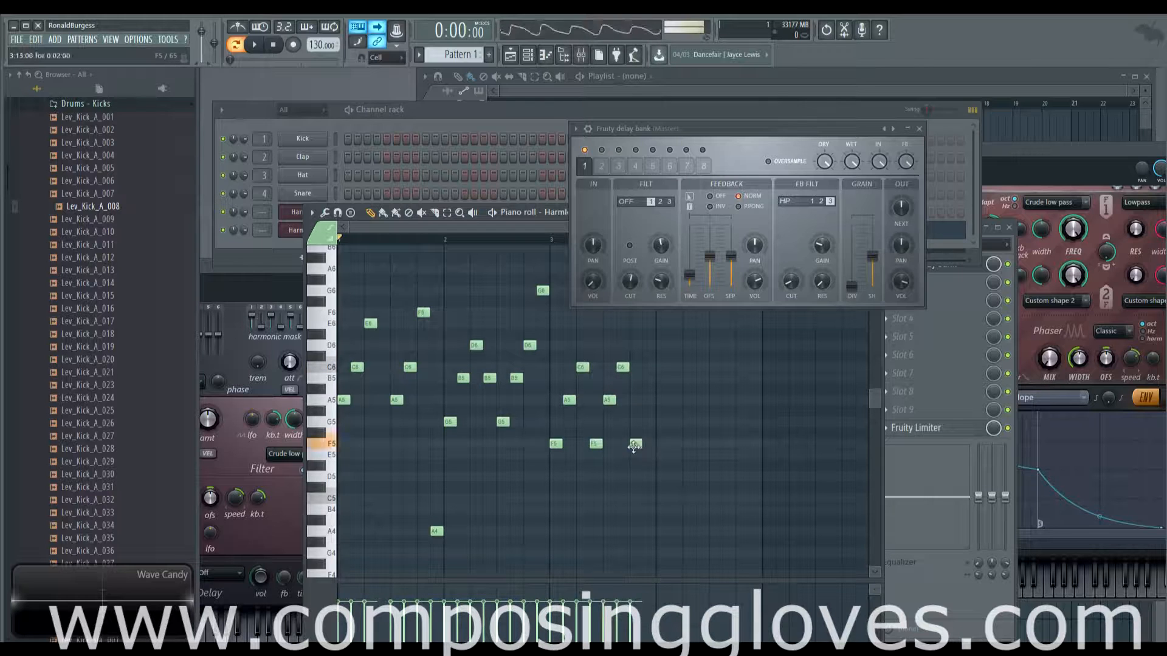
click(648, 400)
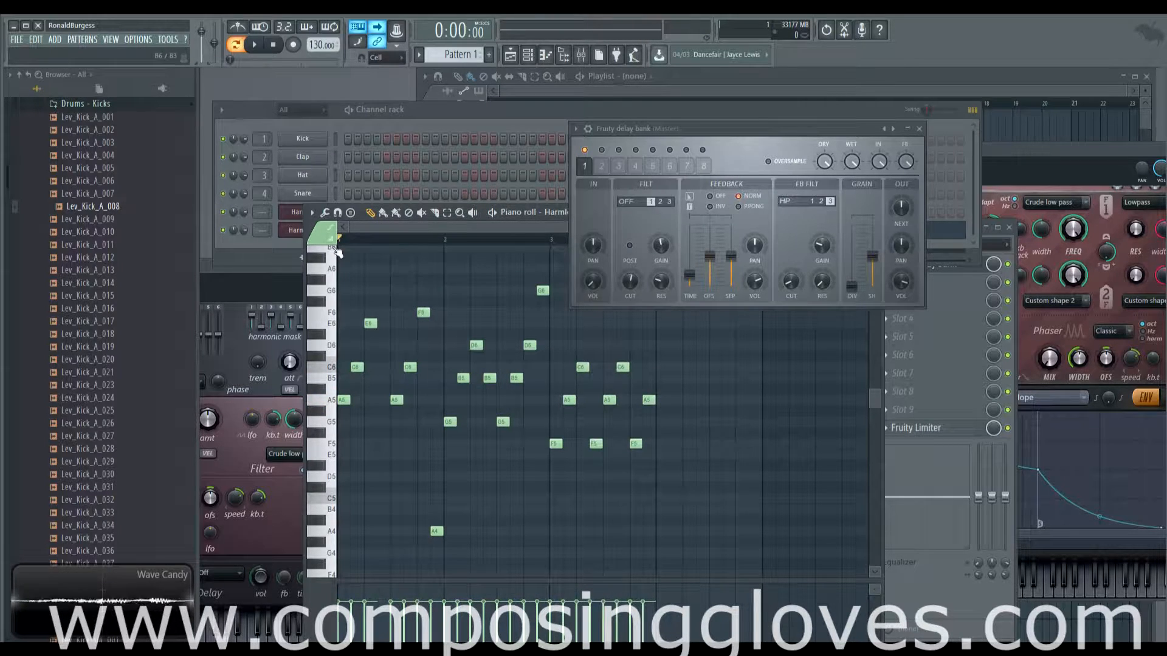
key(space)
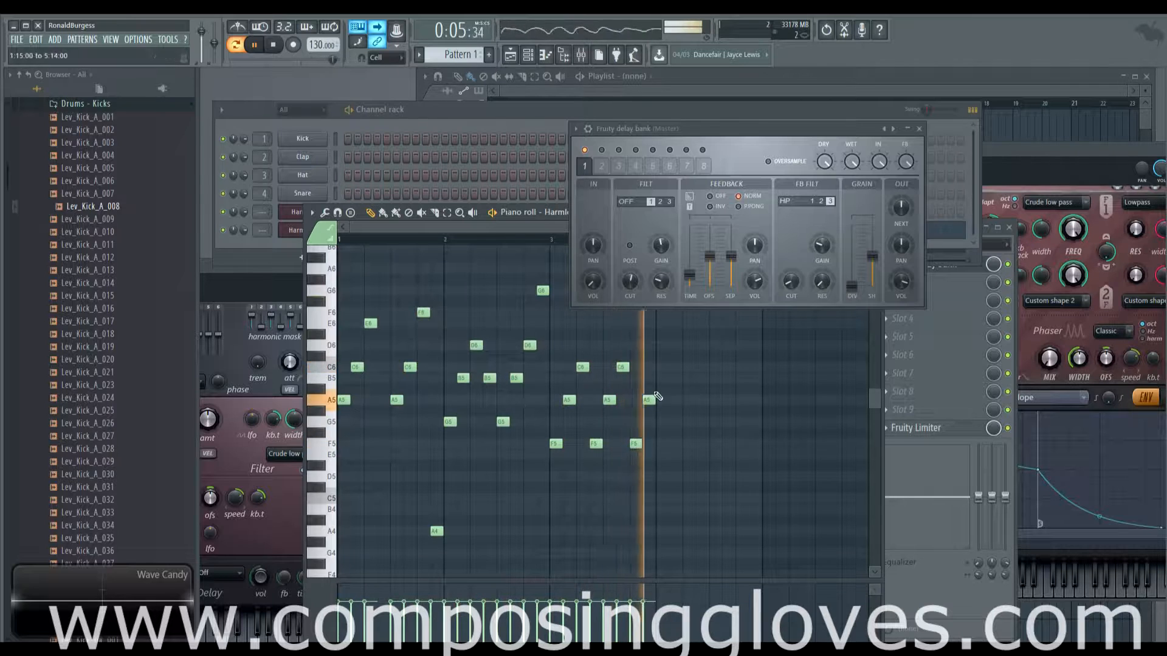
key(space)
Step: Add the bar 4 notes E5, G#5, B5, E5, G#5, B5 and E6, leaving a one-step gap after the first B5
click(665, 476)
right_click(665, 477)
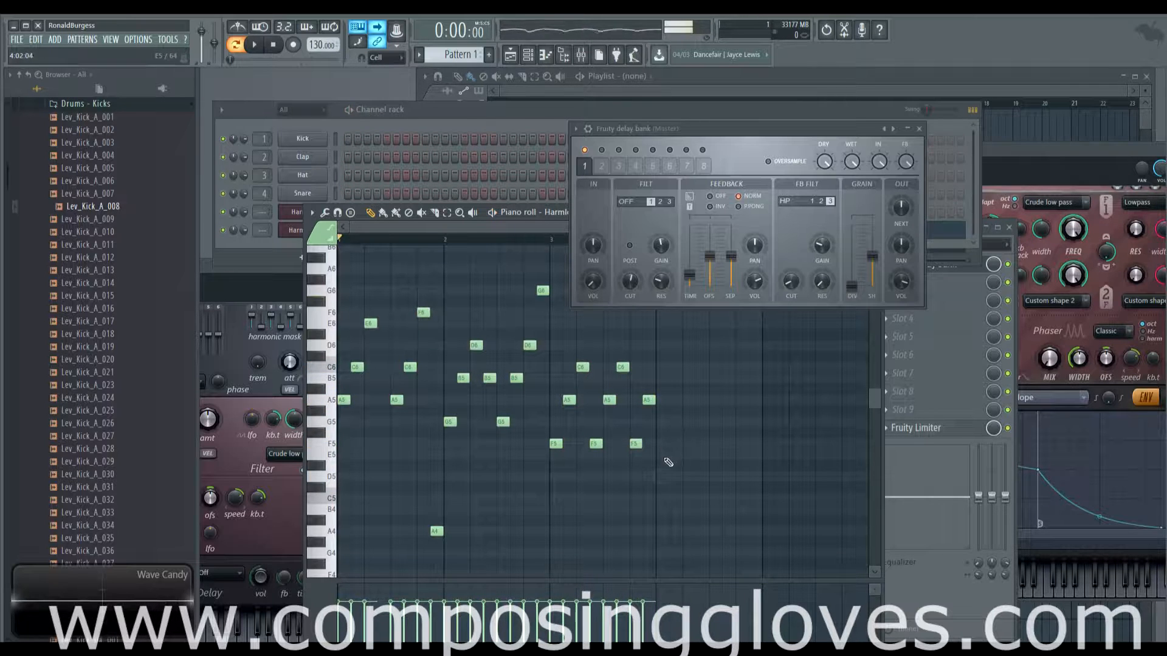
click(666, 457)
click(673, 411)
click(686, 378)
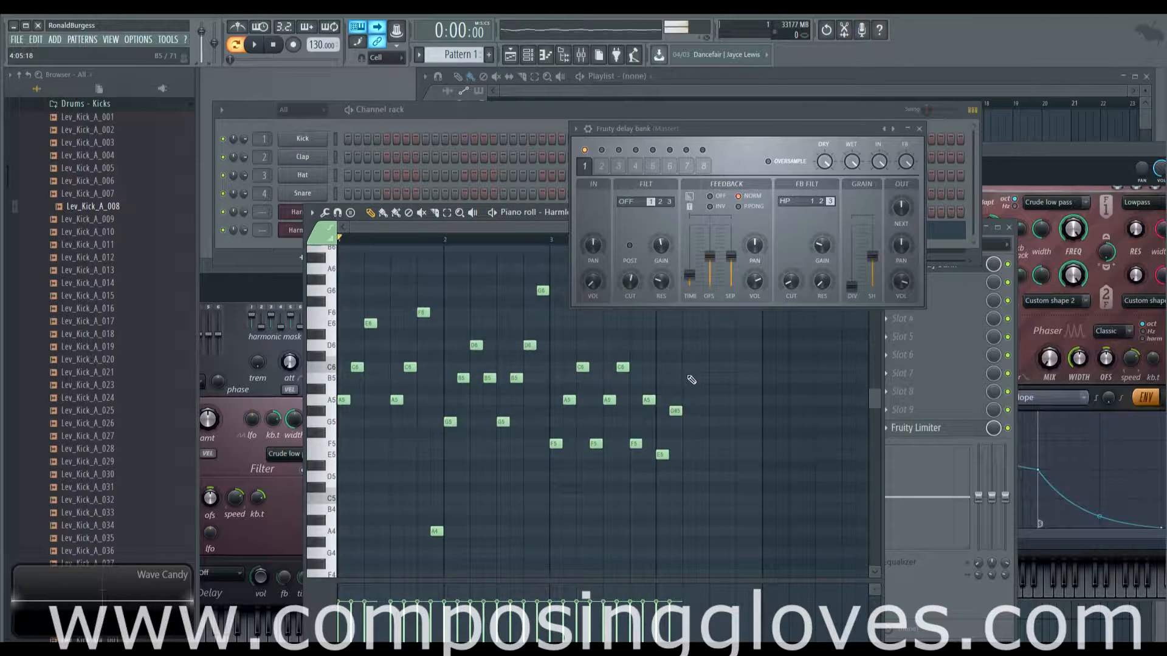
click(699, 452)
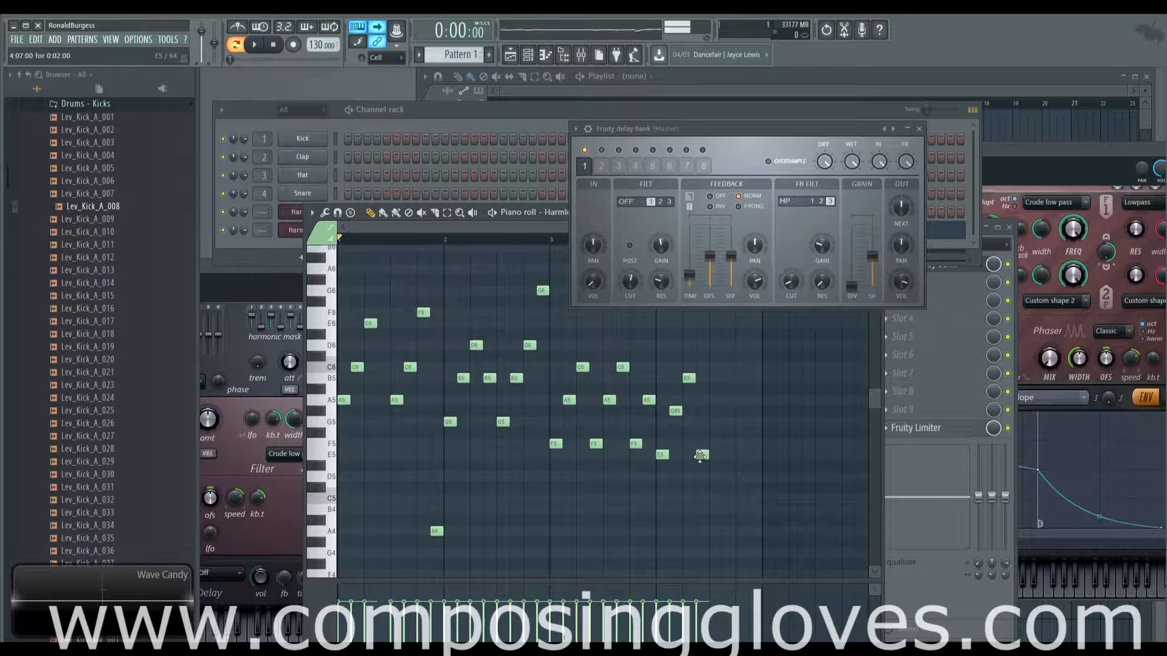
drag(700, 453, 716, 450)
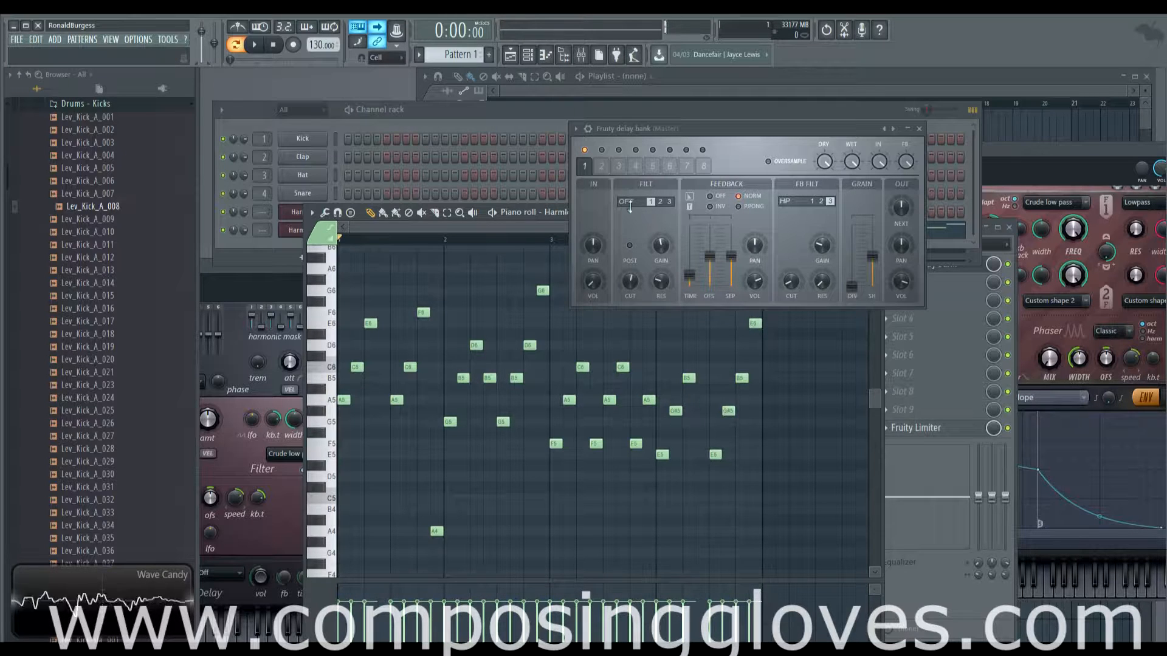
Step: Set the delay bank's input filter type to BP and play the pattern back
scroll(633, 197, up, 3)
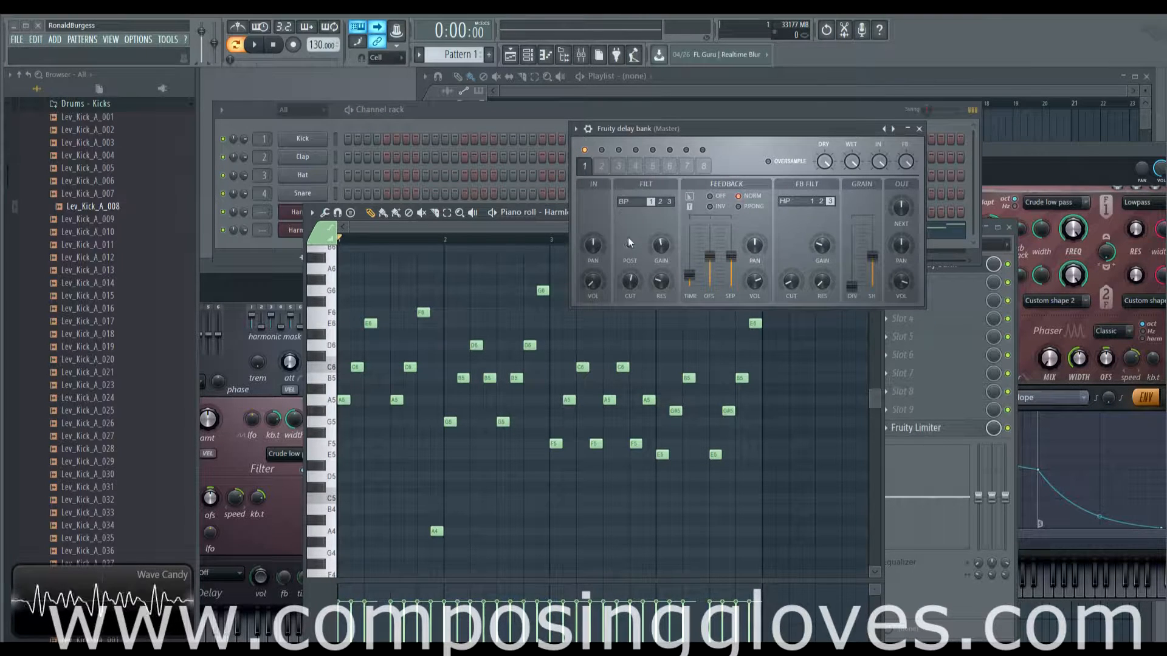
key(space)
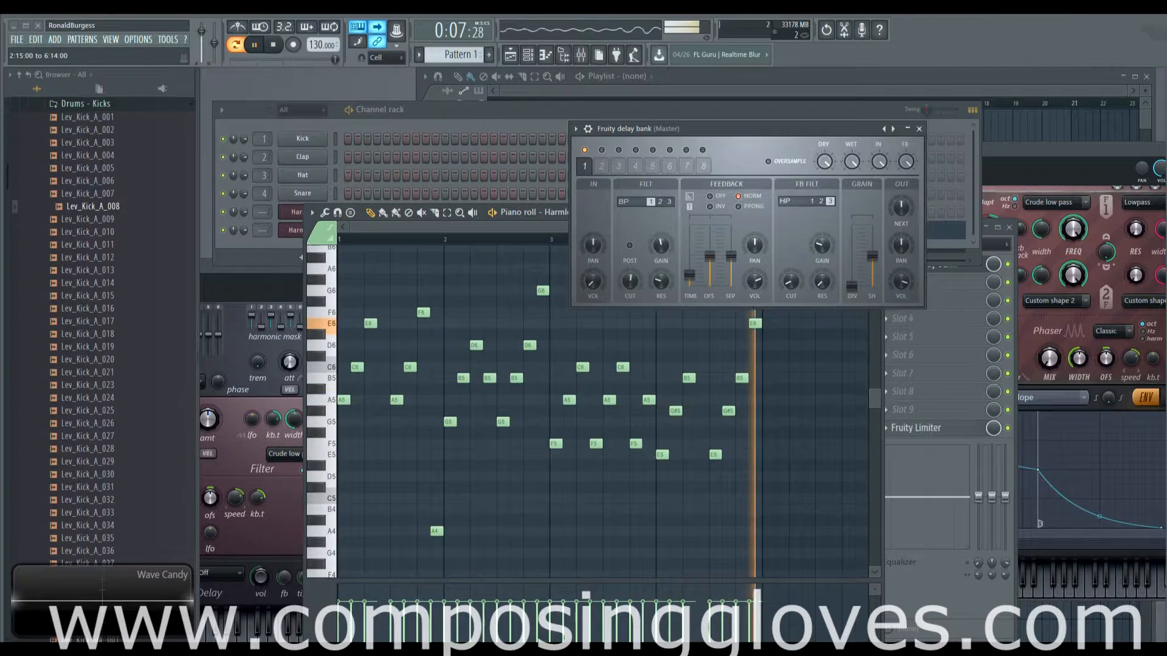
Step: Move the channel rack aside and place Pattern 1 at bar 1 on Track 1 of the playlist
click(271, 250)
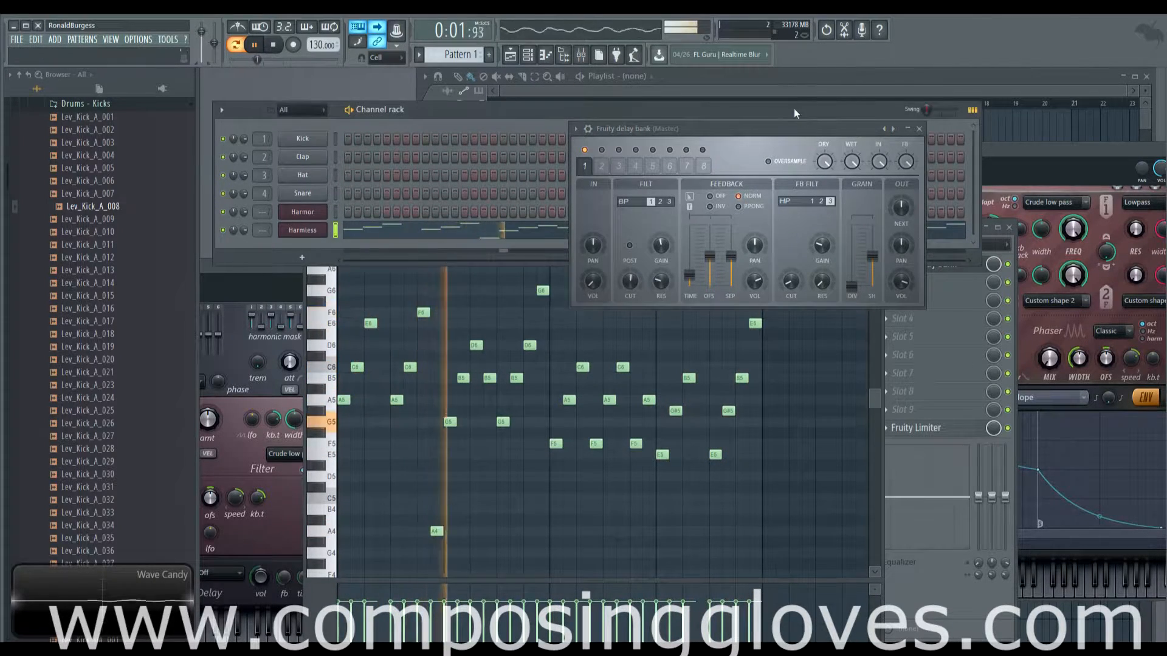
drag(793, 111, 781, 224)
drag(528, 133, 497, 128)
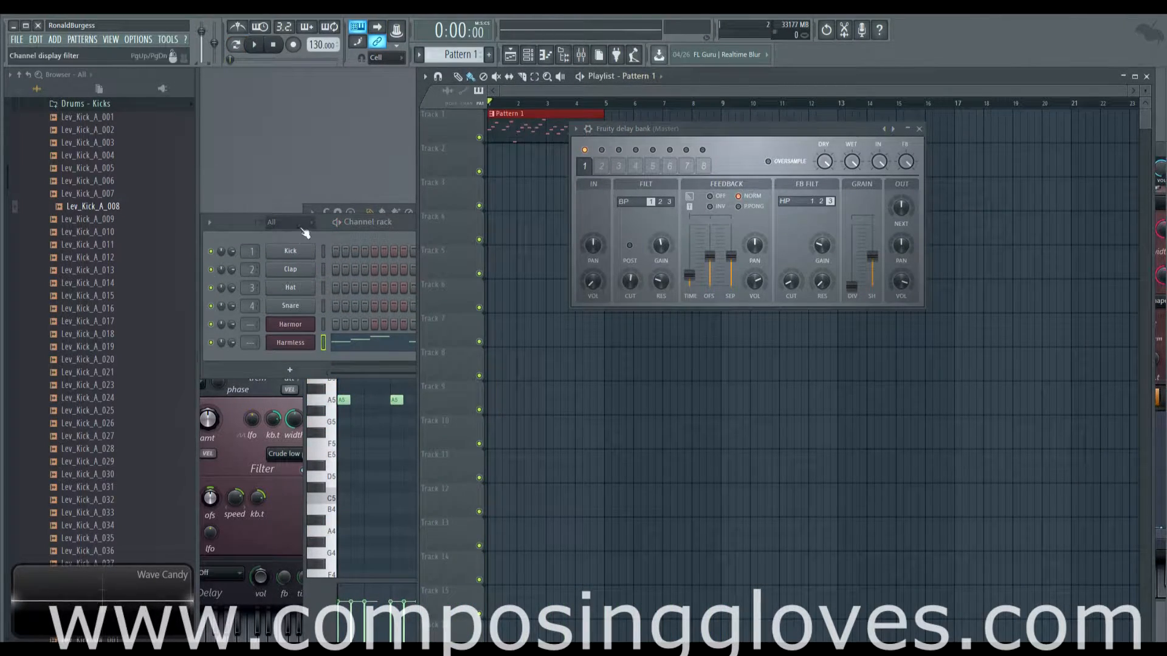
Step: Create an automation clip for the Harmless filter frequency and shape it as a ramp rising from the minimum
click(268, 392)
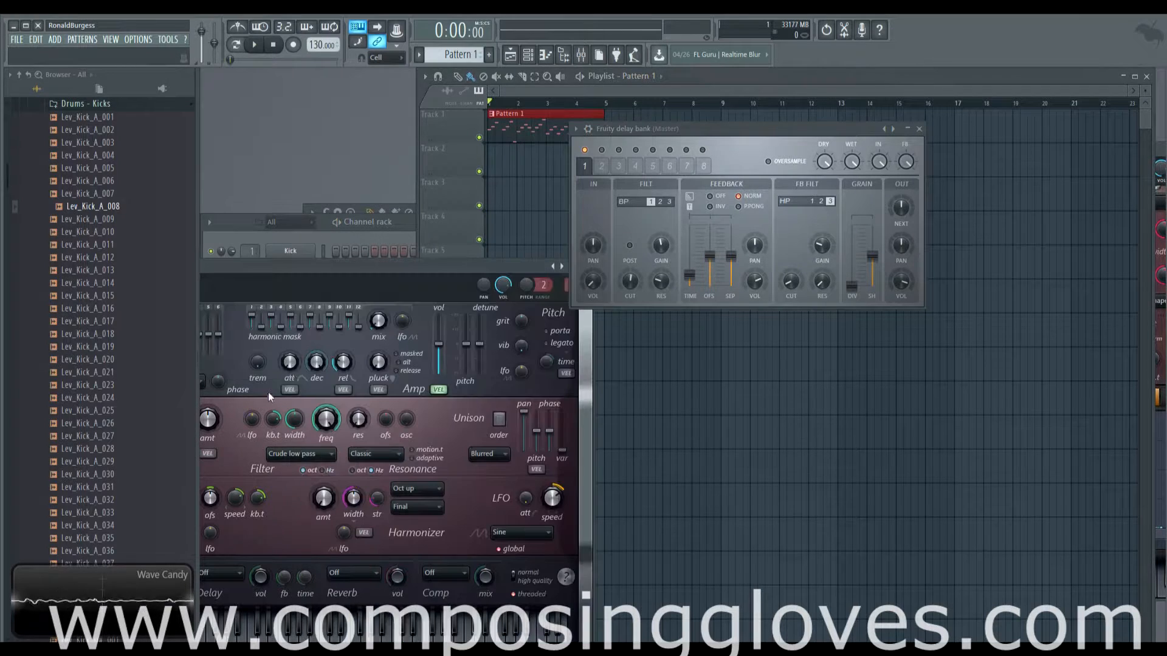
right_click(324, 420)
click(398, 496)
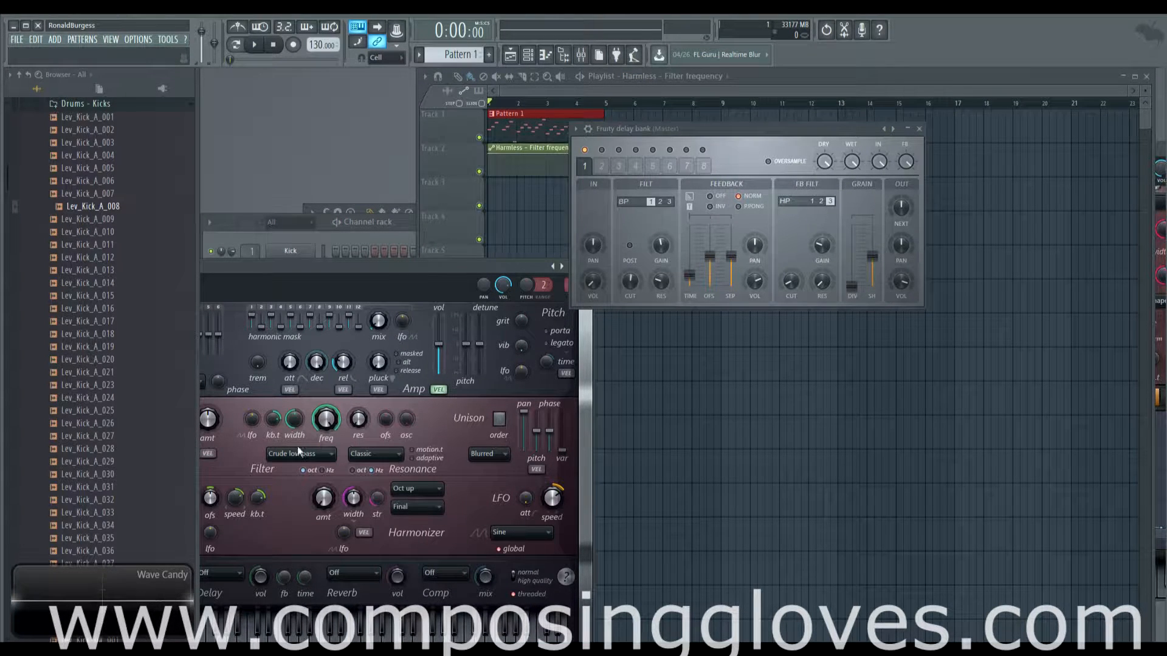
drag(655, 131, 765, 135)
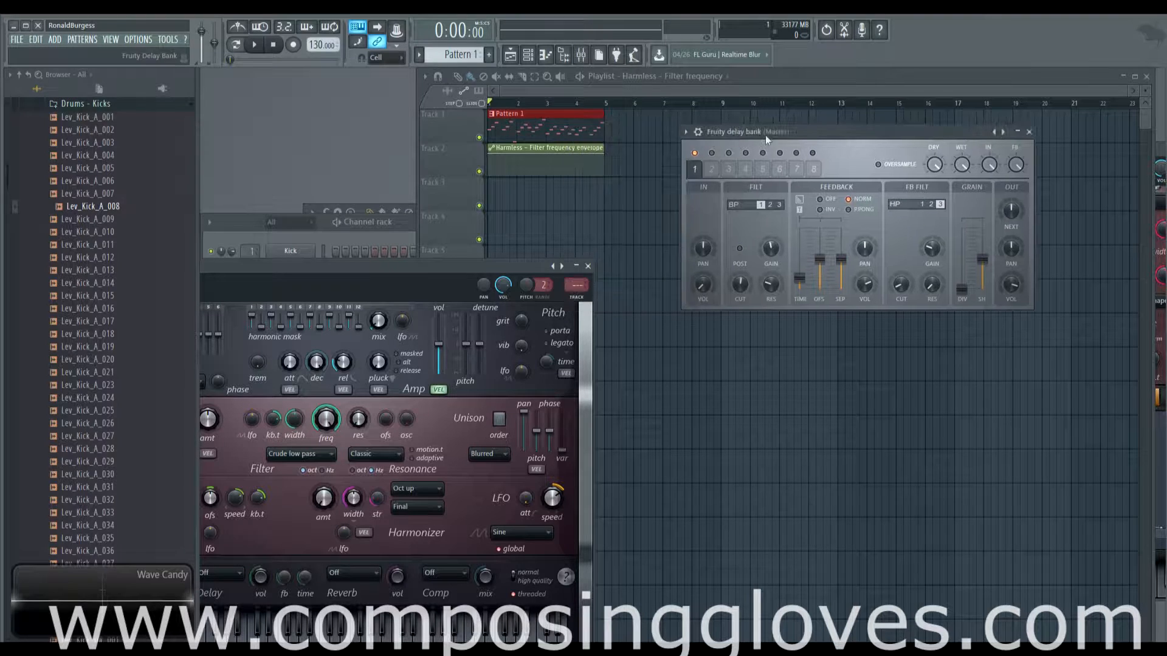
click(494, 155)
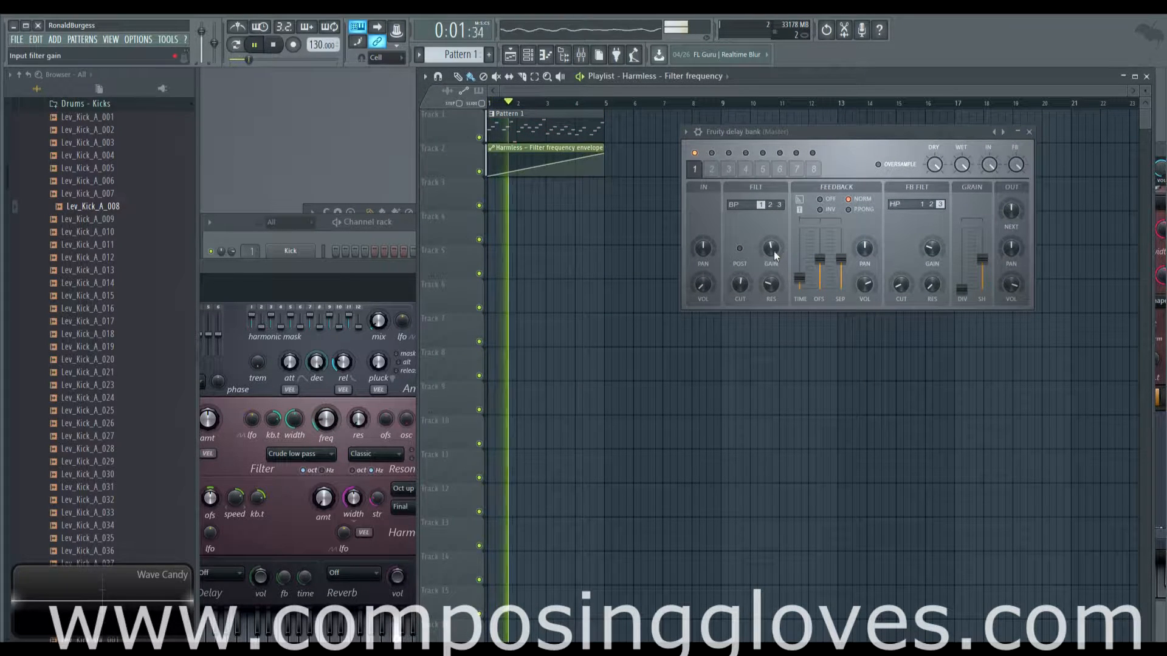
Step: Raise the input filter's gain and sweep its resonance up and back down while the song plays
drag(774, 251, 774, 230)
drag(773, 285, 773, 261)
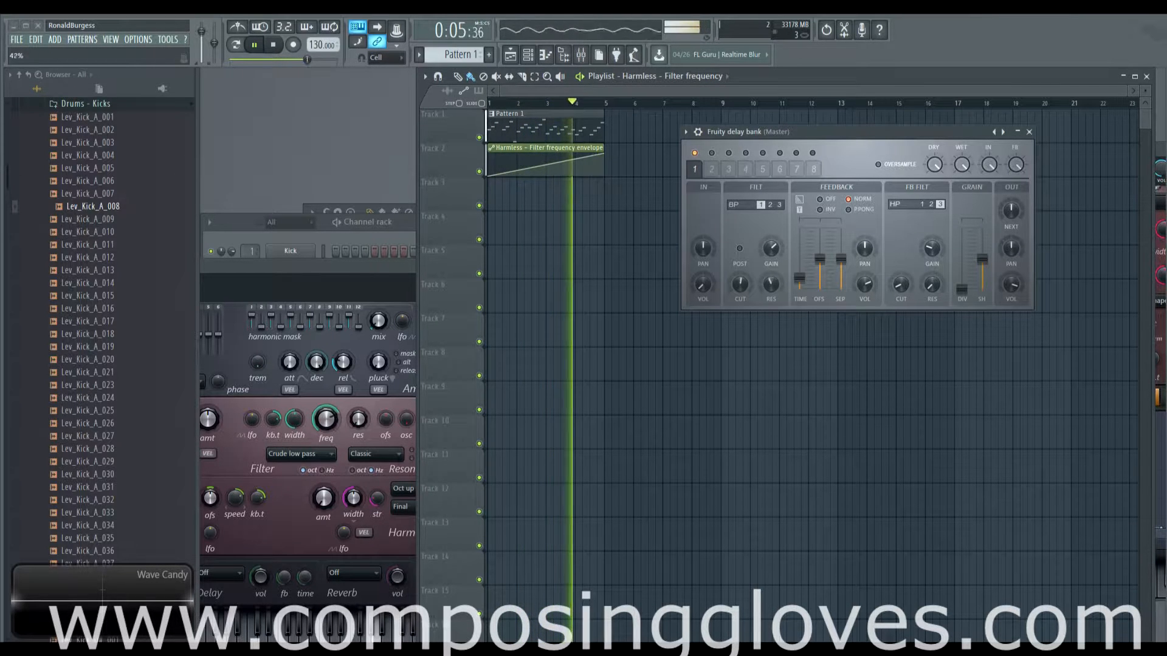
drag(772, 285, 773, 307)
key(space)
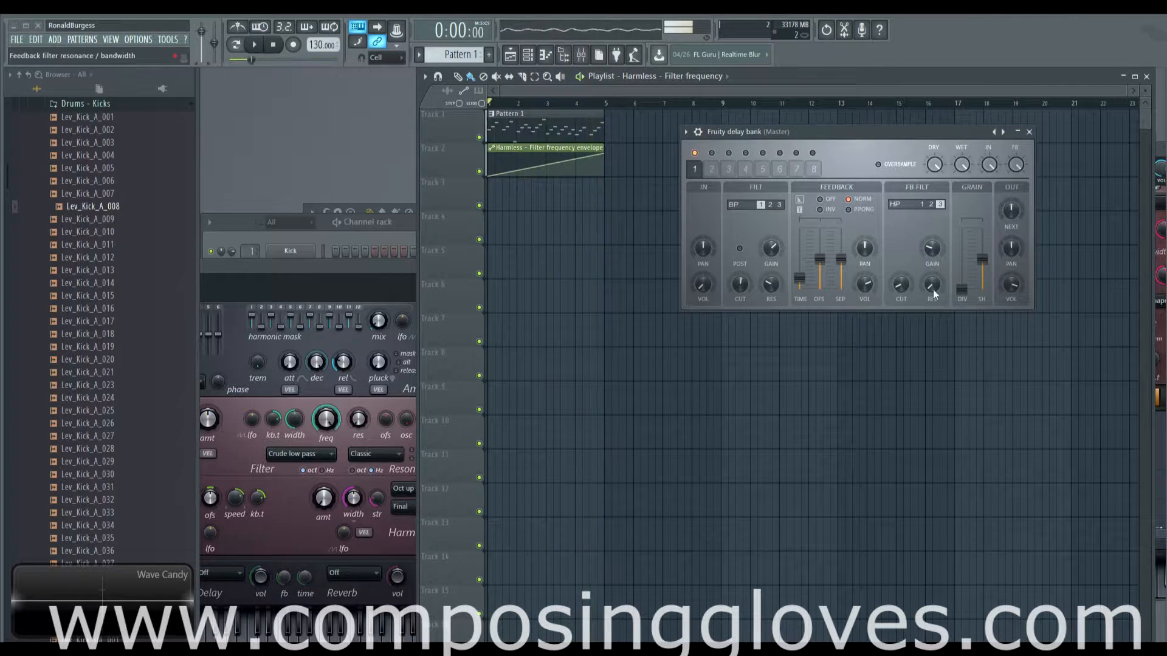
Step: Create an automation clip for the delay bank's feedback filter resonance and shape it as a rising ramp
right_click(934, 284)
click(994, 367)
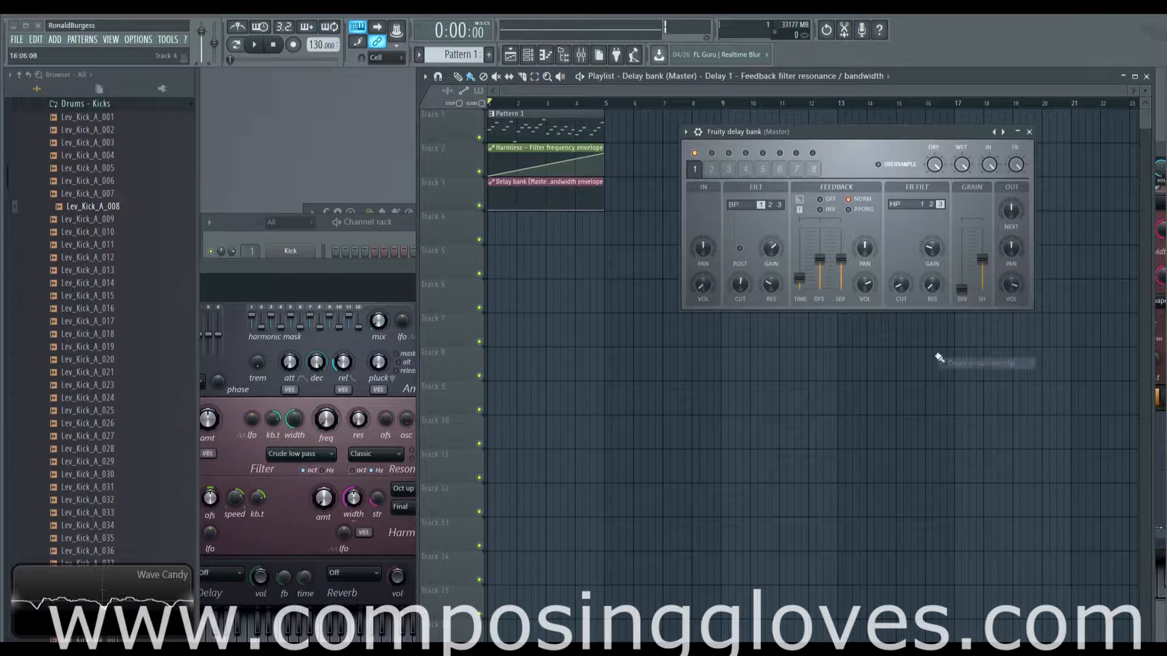
drag(605, 211, 604, 191)
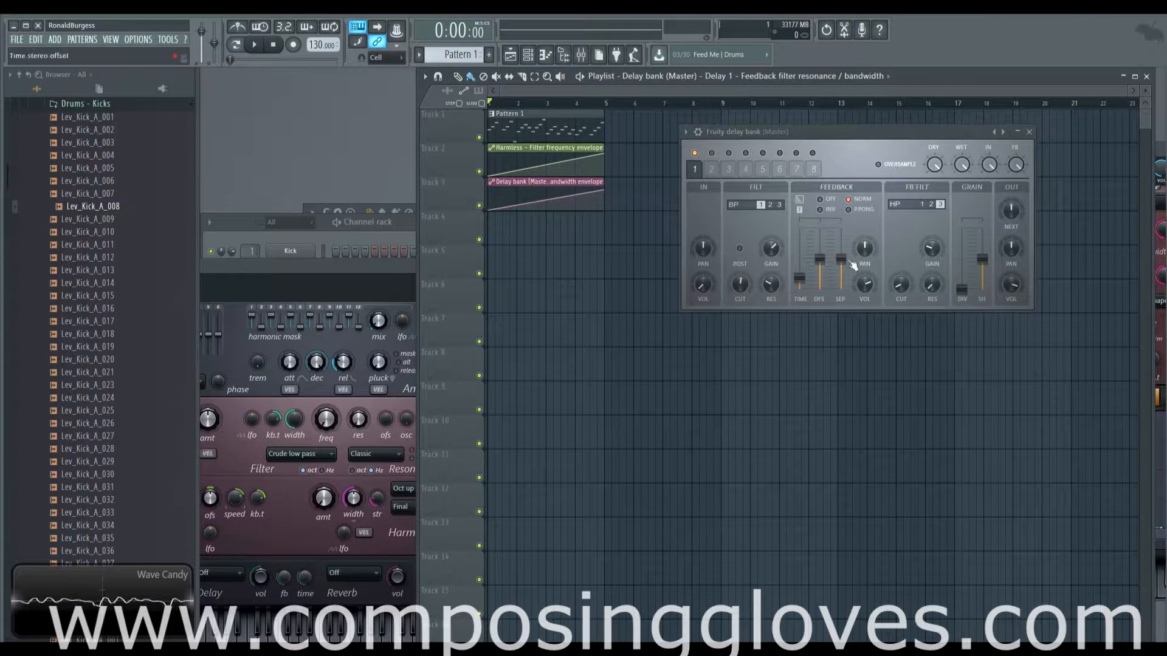
Step: Create an automation clip for the feedback filter's cutoff frequency, shape it as a falling ramp, and play the song
right_click(901, 284)
click(954, 363)
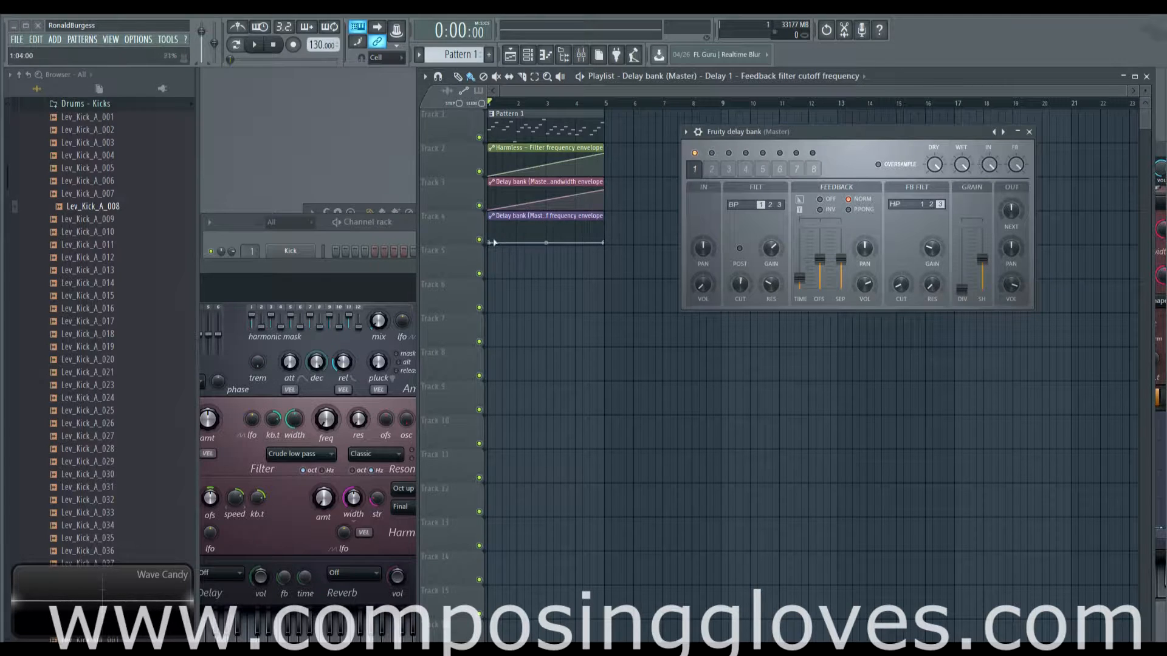
drag(492, 243, 490, 221)
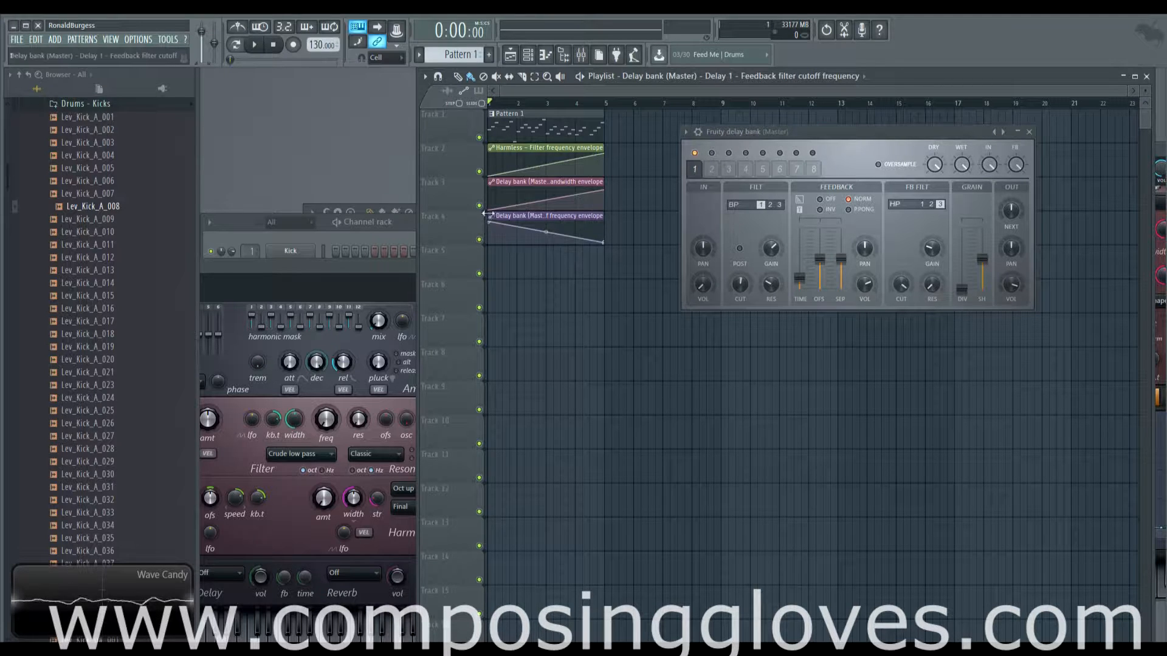
key(space)
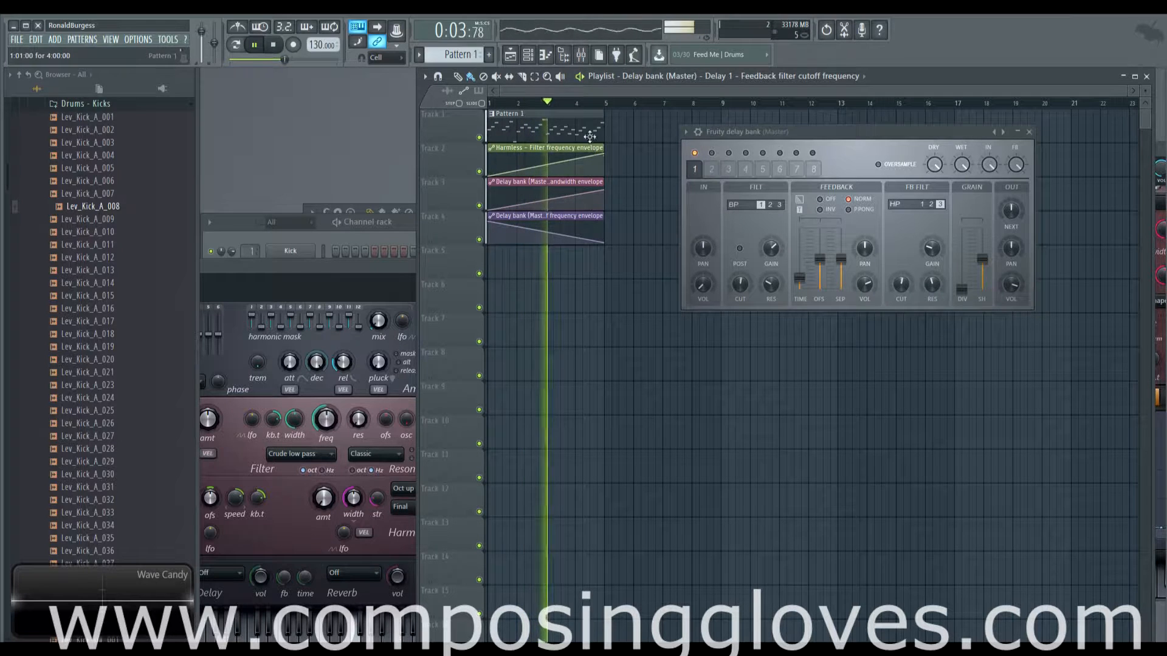
Step: Extend the feedback filter resonance and cutoff automation clips, adding bar 9 points that lower resonance to minimum and hold cutoff at 0%
drag(591, 179, 819, 239)
drag(747, 134, 885, 178)
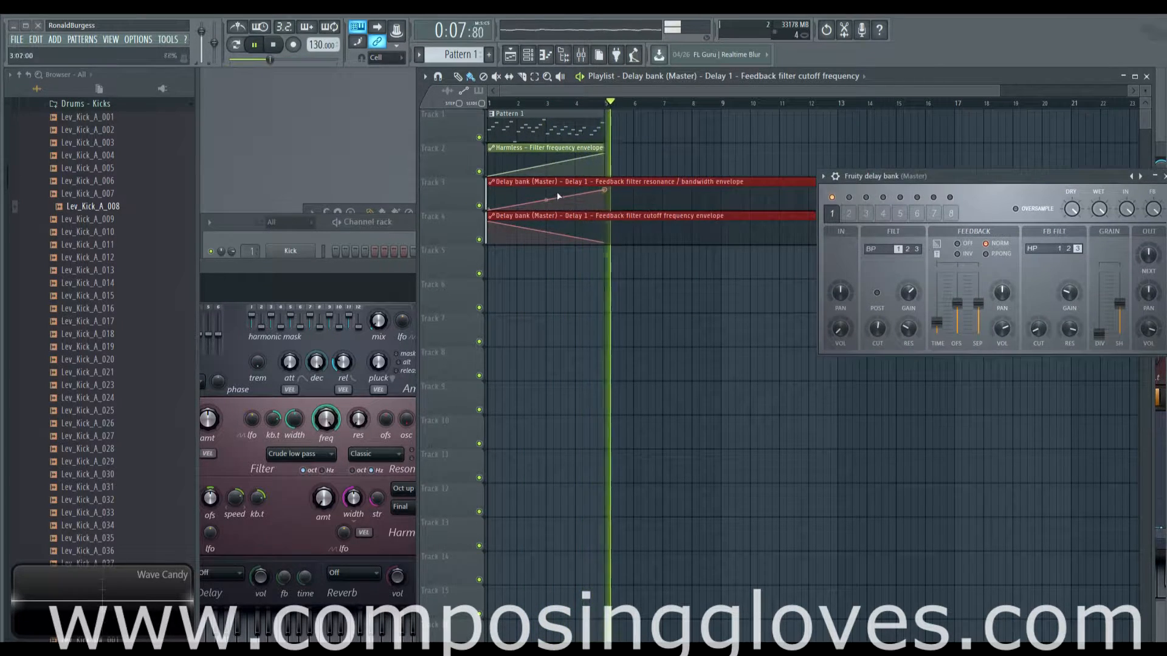
key(space)
right_click(713, 198)
drag(713, 198, 722, 208)
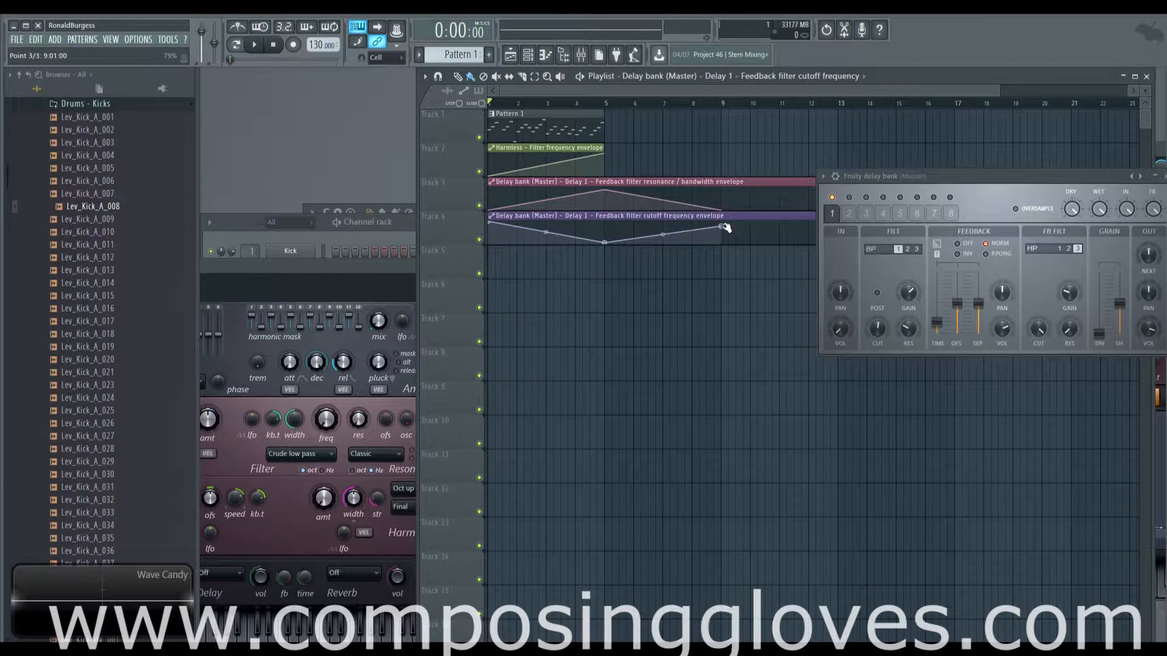
drag(723, 241, 725, 249)
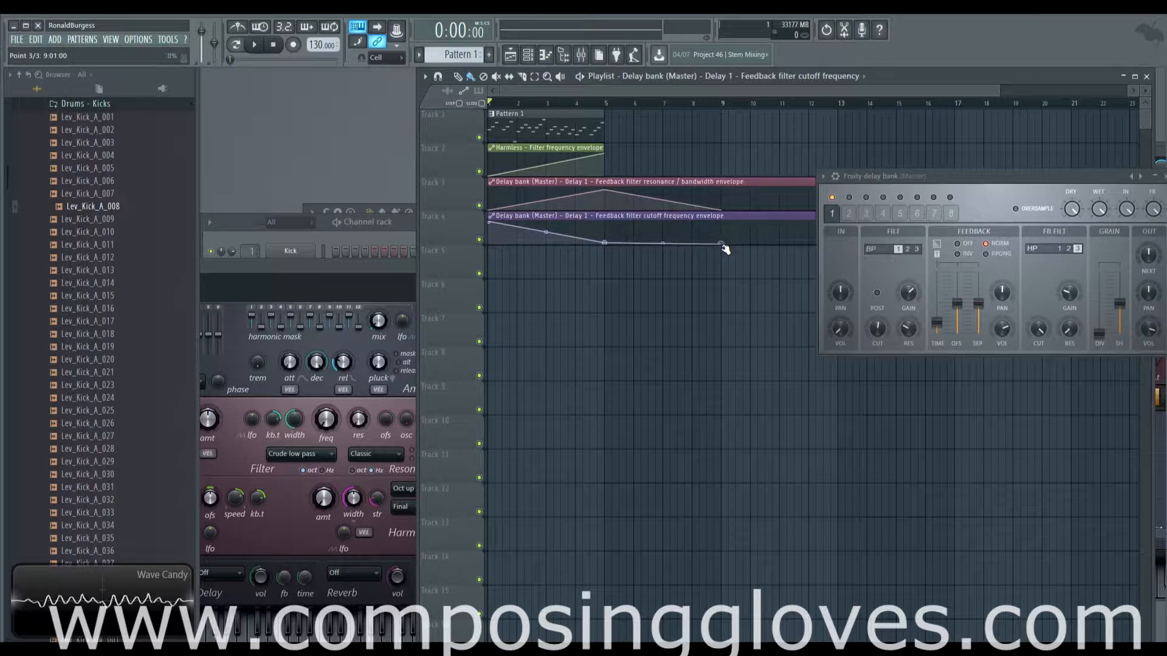
Step: Repeat the Pattern 1 clip twice more on Track 1, stretch the Harmless filter frequency clip to bar 9, and play the song
drag(558, 126, 726, 151)
key(ctrl+b)
key(ctrl+b)
drag(601, 152, 722, 152)
key(space)
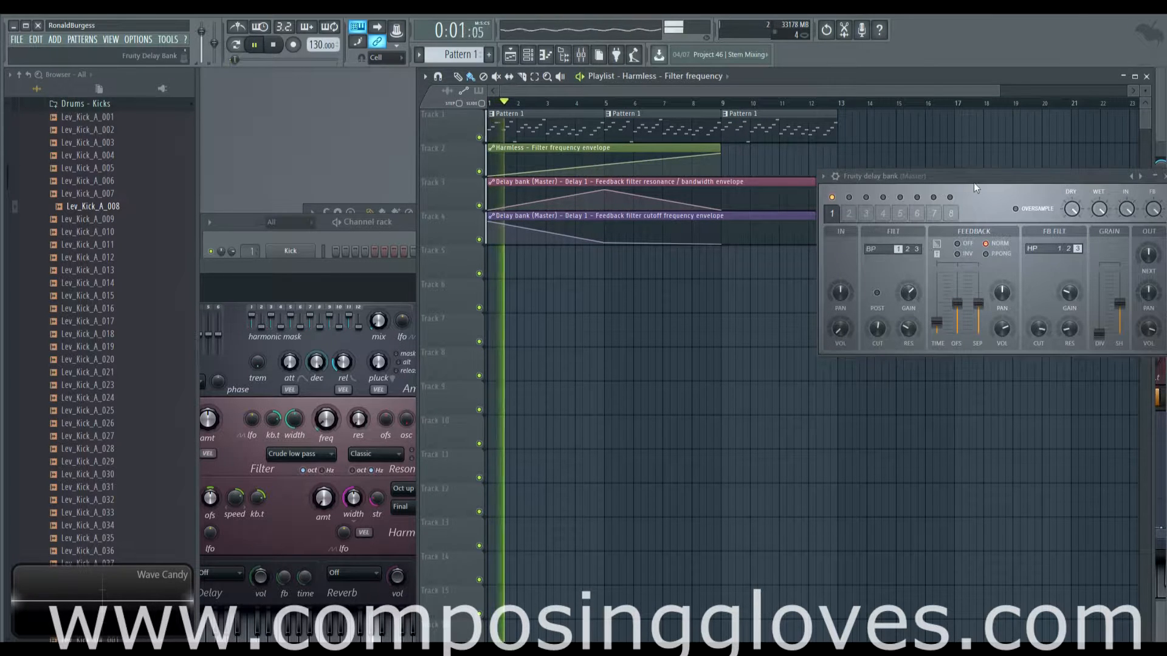
drag(973, 183, 746, 199)
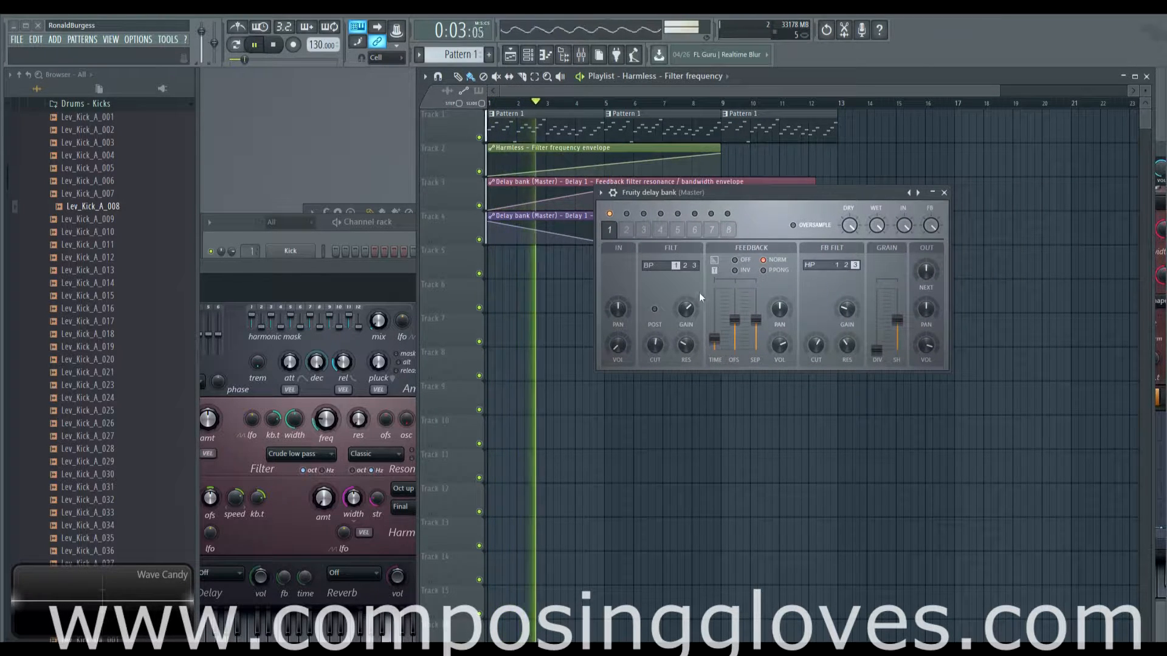
key(space)
Step: Switch the delay bank to delay 3 and set its input filter type to LP
click(645, 231)
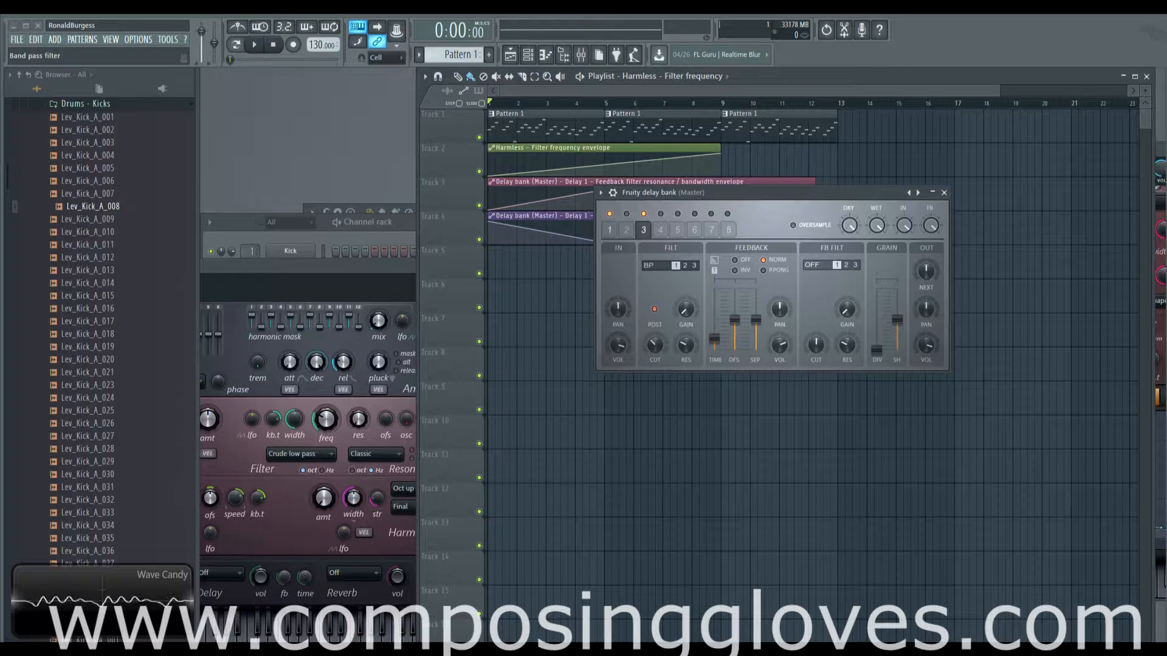
click(654, 266)
click(688, 282)
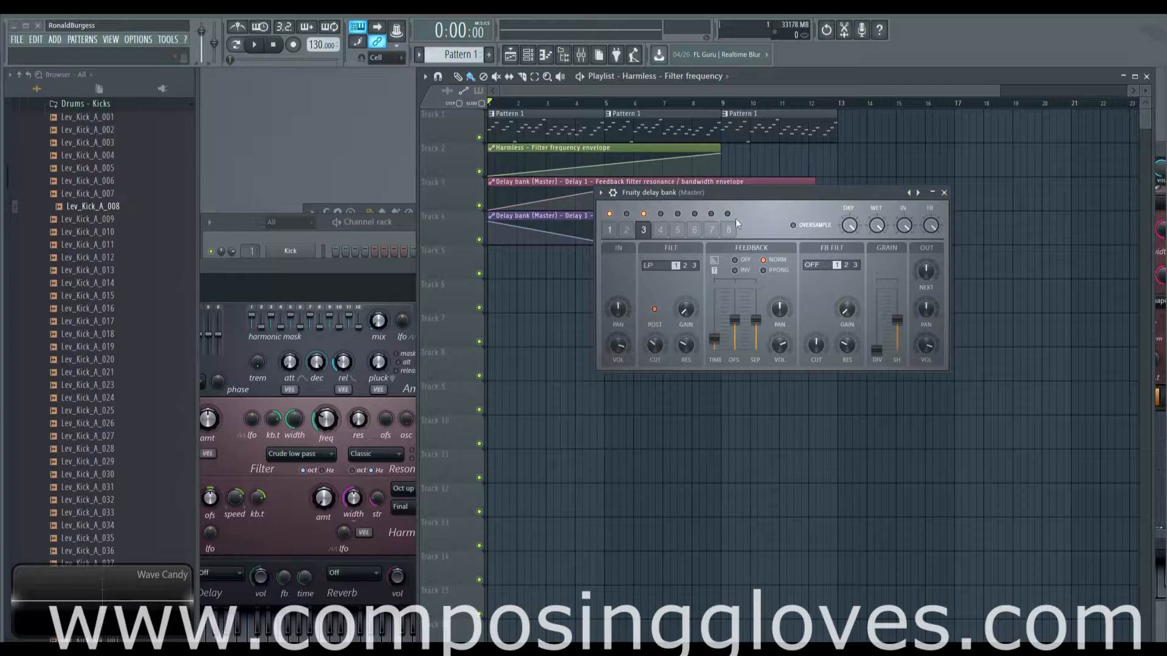
drag(775, 195, 869, 228)
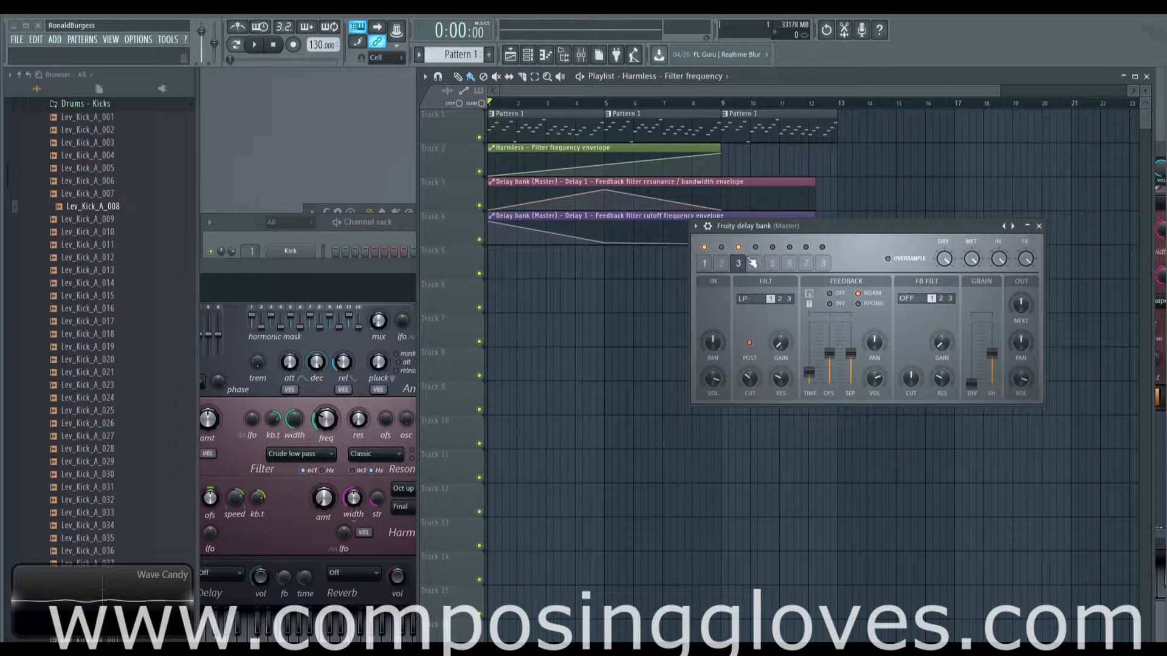
Step: Adjust delay 3's input filter resonance to about 21% while the song plays, and stop playback
key(space)
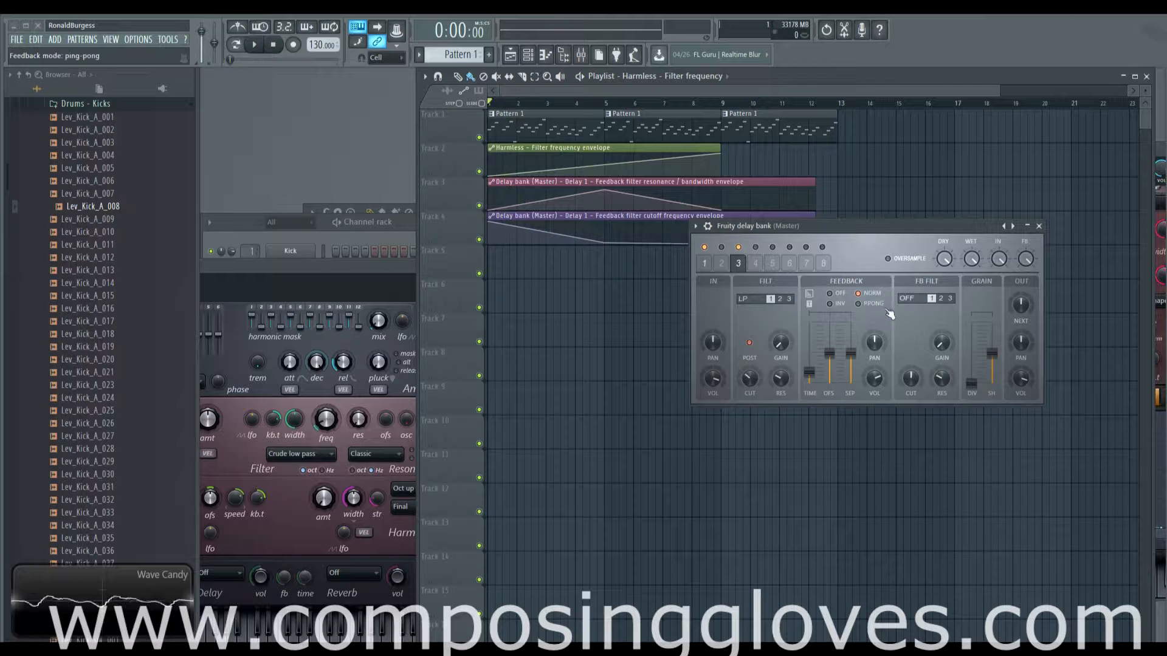
key(space)
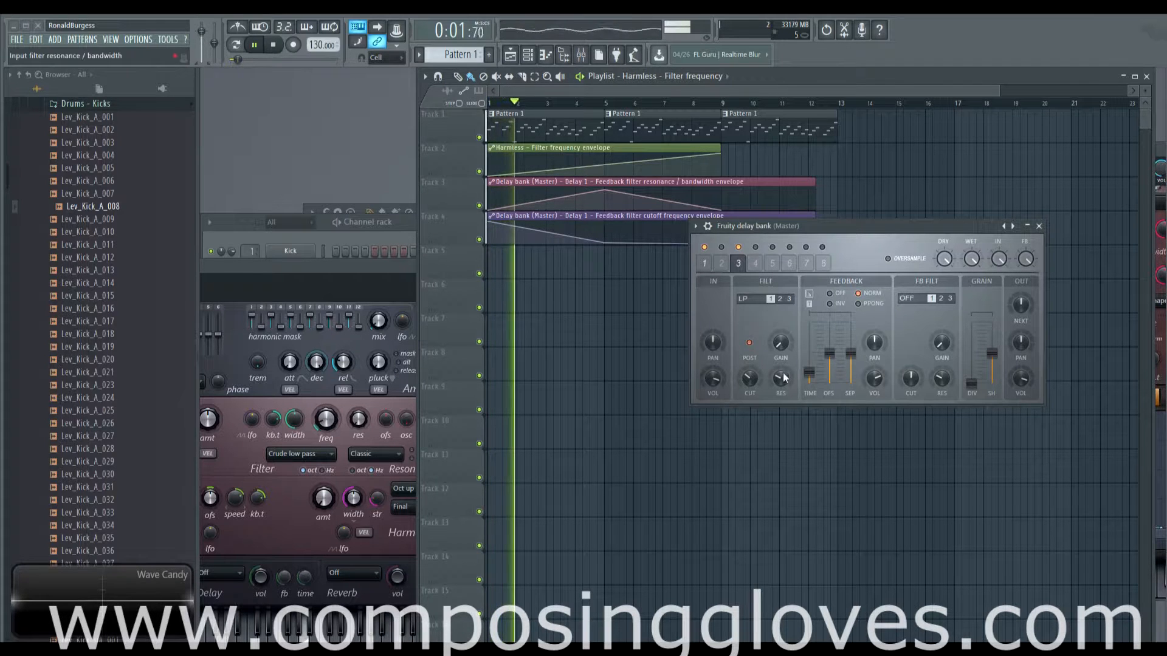
mouse_move(782, 378)
mouse_down()
mouse_move(782, 338)
mouse_move(781, 401)
mouse_move(780, 383)
mouse_up()
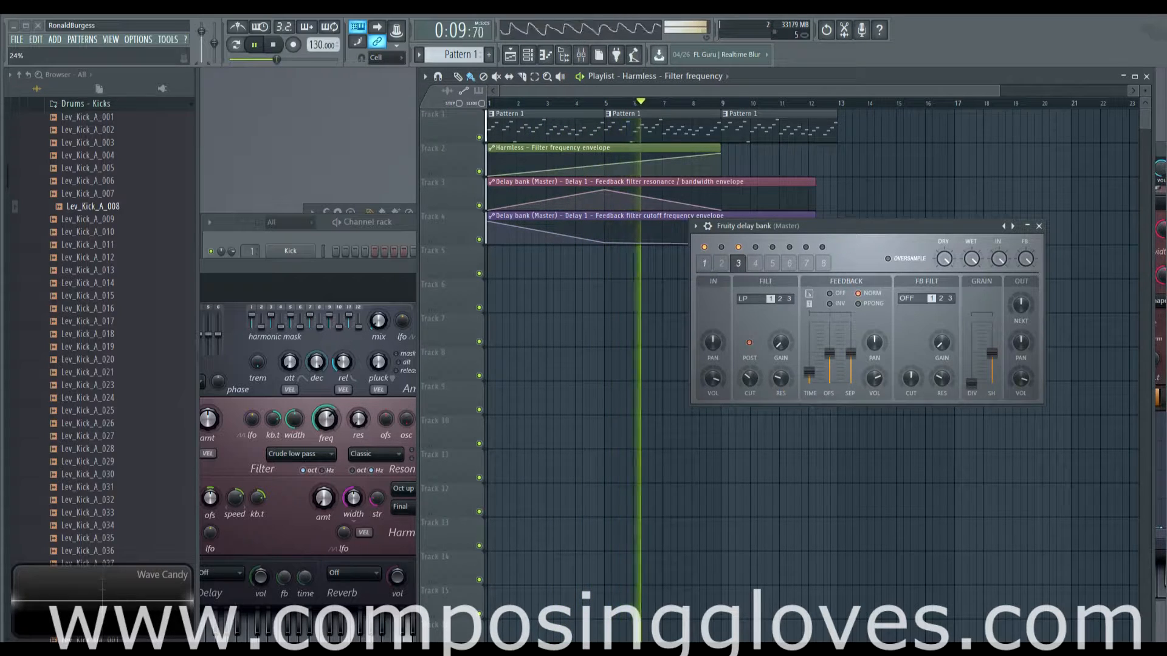
drag(780, 381, 780, 384)
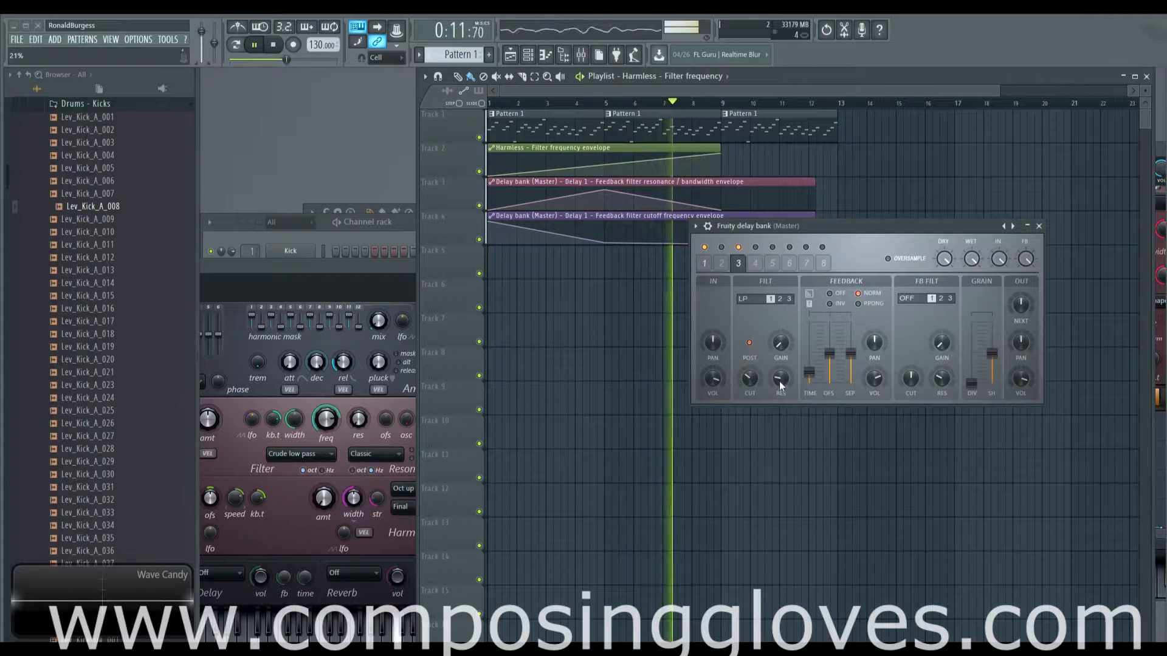
key(space)
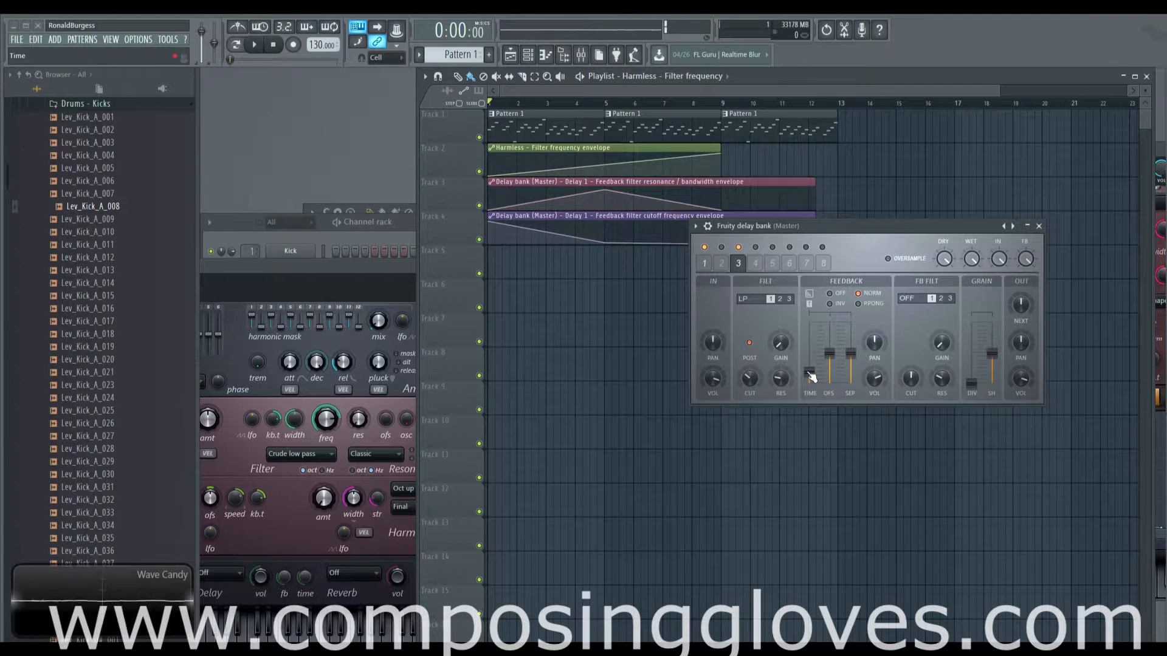
Step: Set delay 3's feedback time to 5:40 and play the song briefly
drag(809, 372, 809, 364)
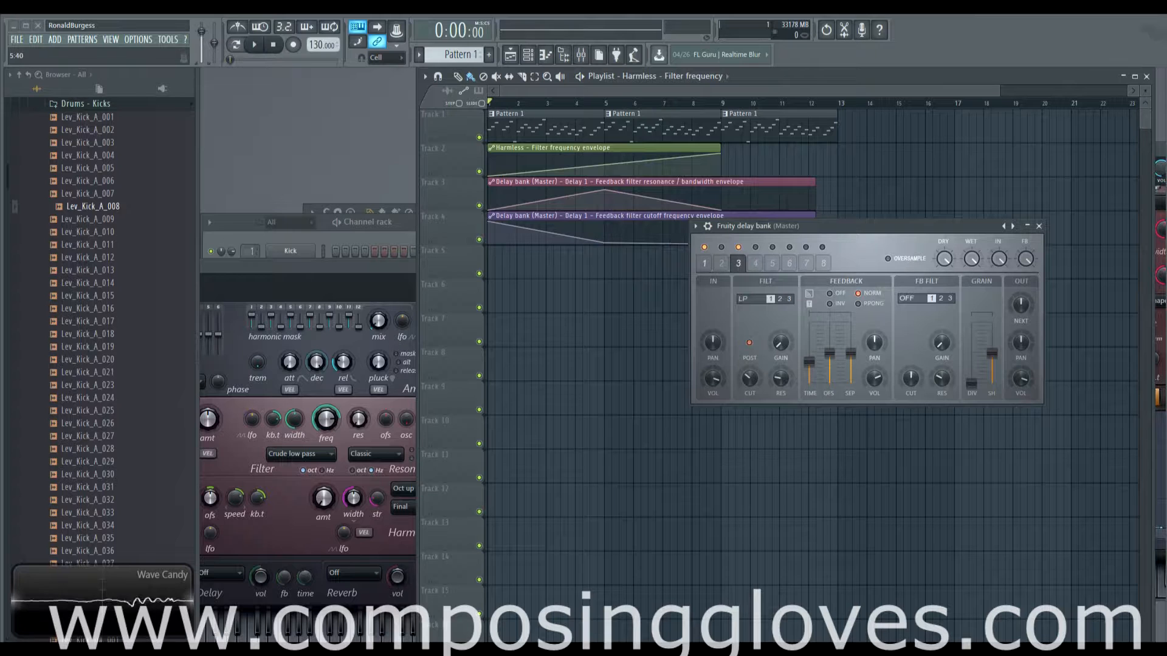
key(space)
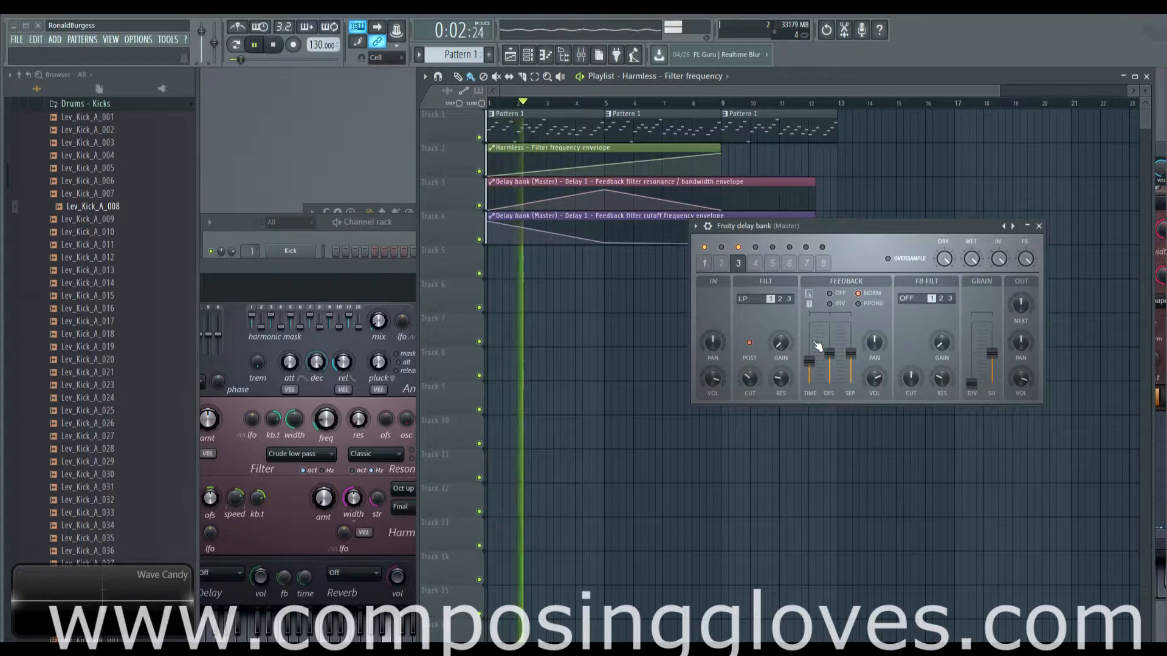
key(space)
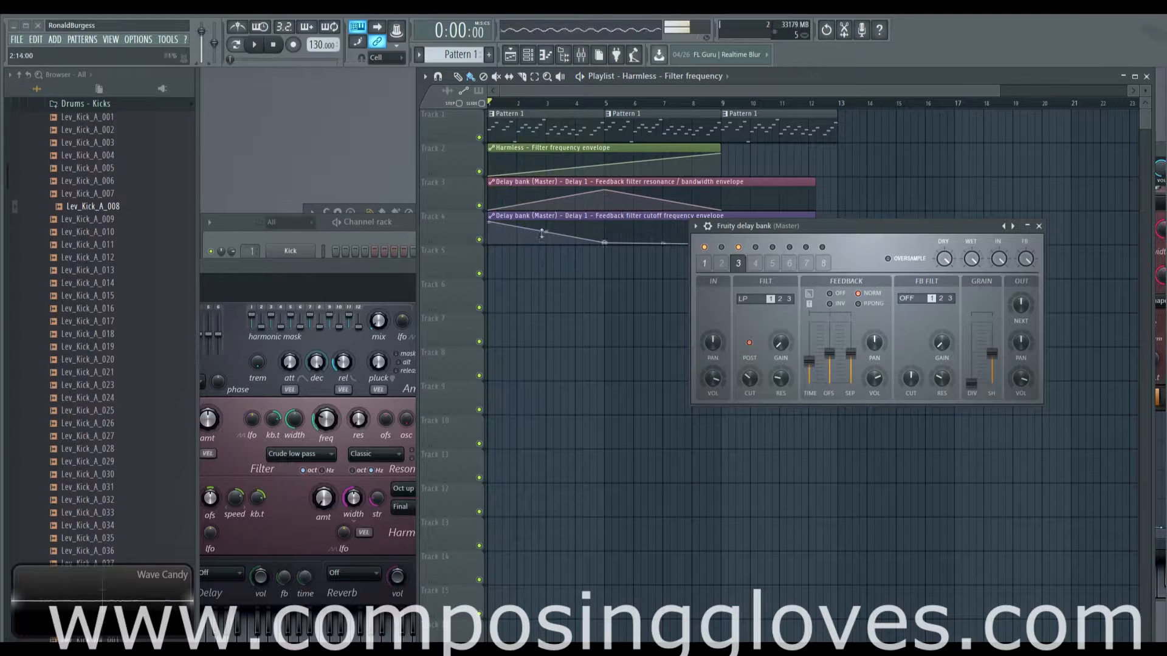
Step: Add Fruity Reeverb 2 to slot 2 of the master mixer track and adjust its wet level while the song plays
key(F9)
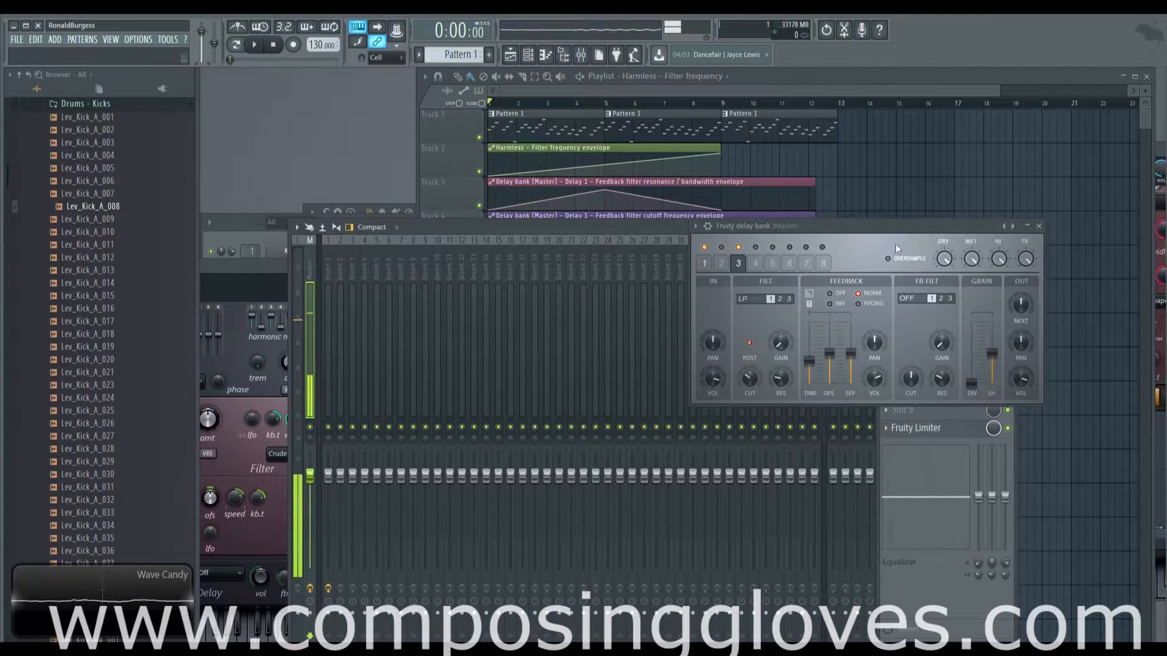
drag(860, 225, 519, 266)
click(904, 286)
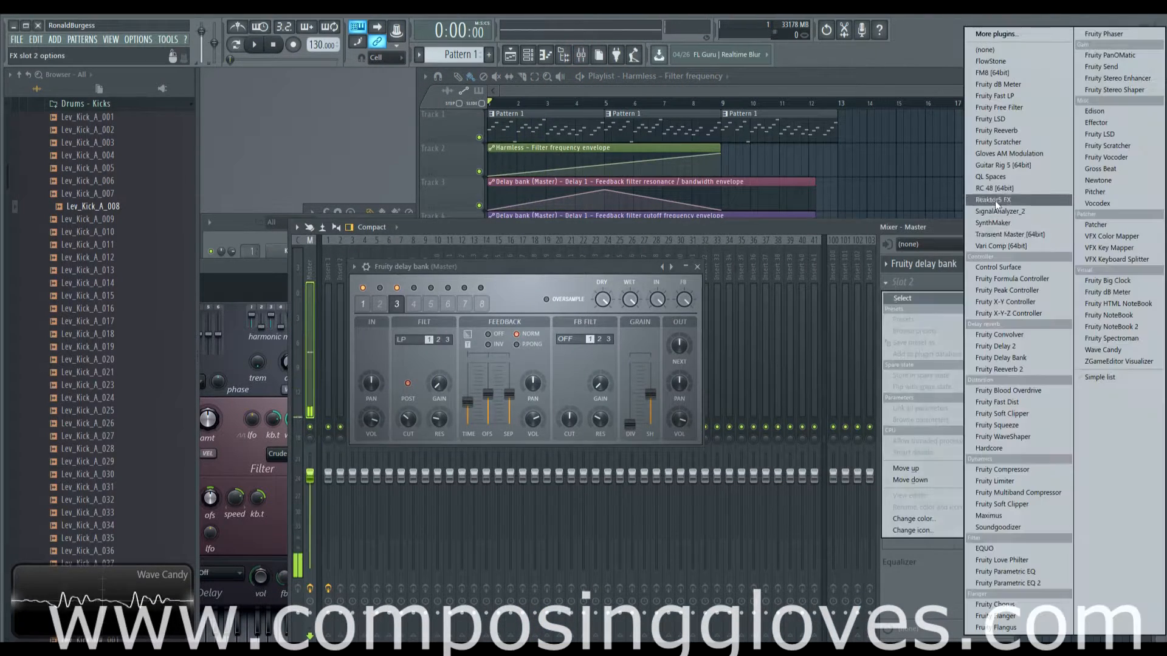
click(1042, 369)
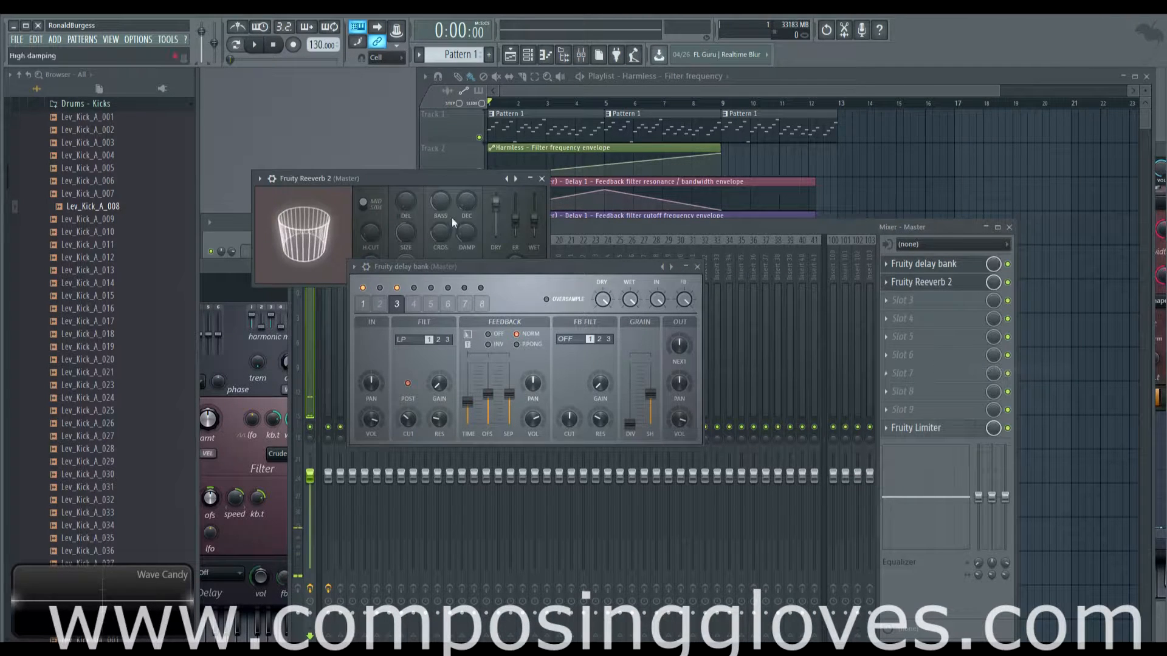
key(space)
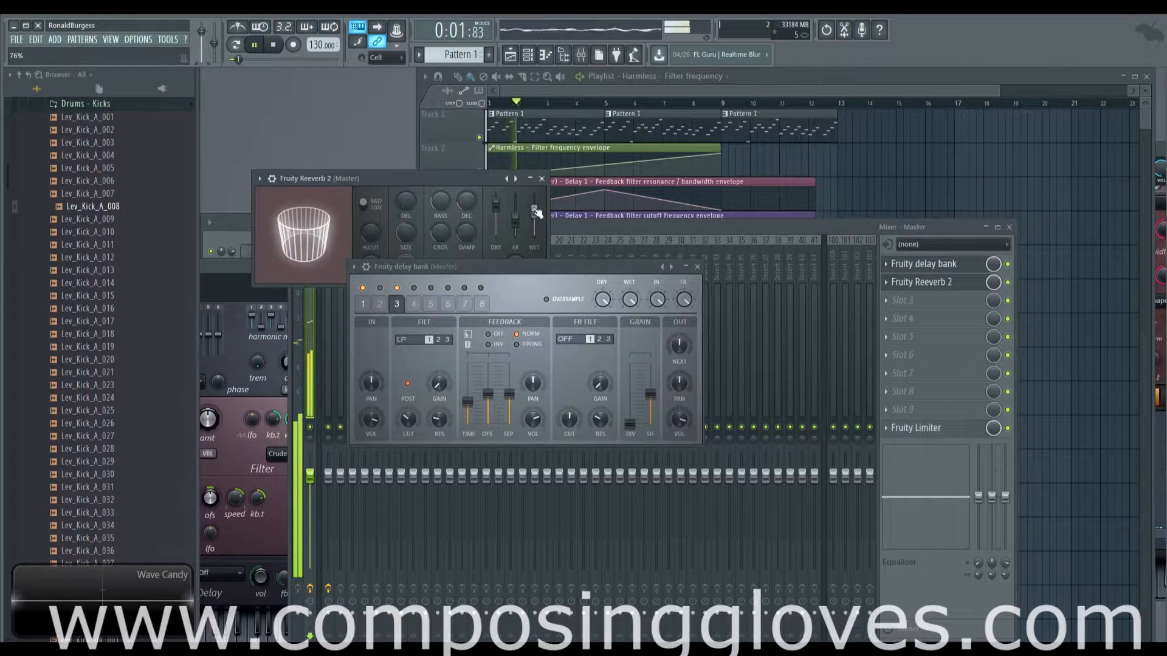
drag(535, 219, 536, 223)
key(space)
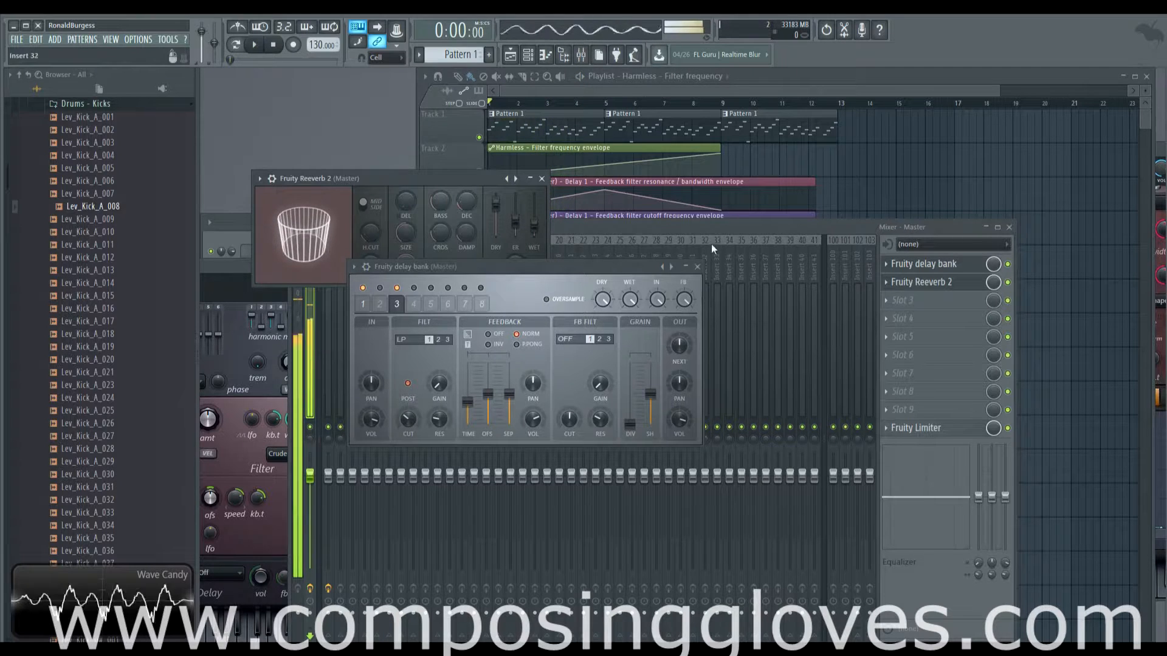
Step: Create an automation clip for the Reeverb 2 dry level and shape it as a rise to about bar 5 followed by a flat hold
drag(714, 232, 823, 366)
right_click(531, 223)
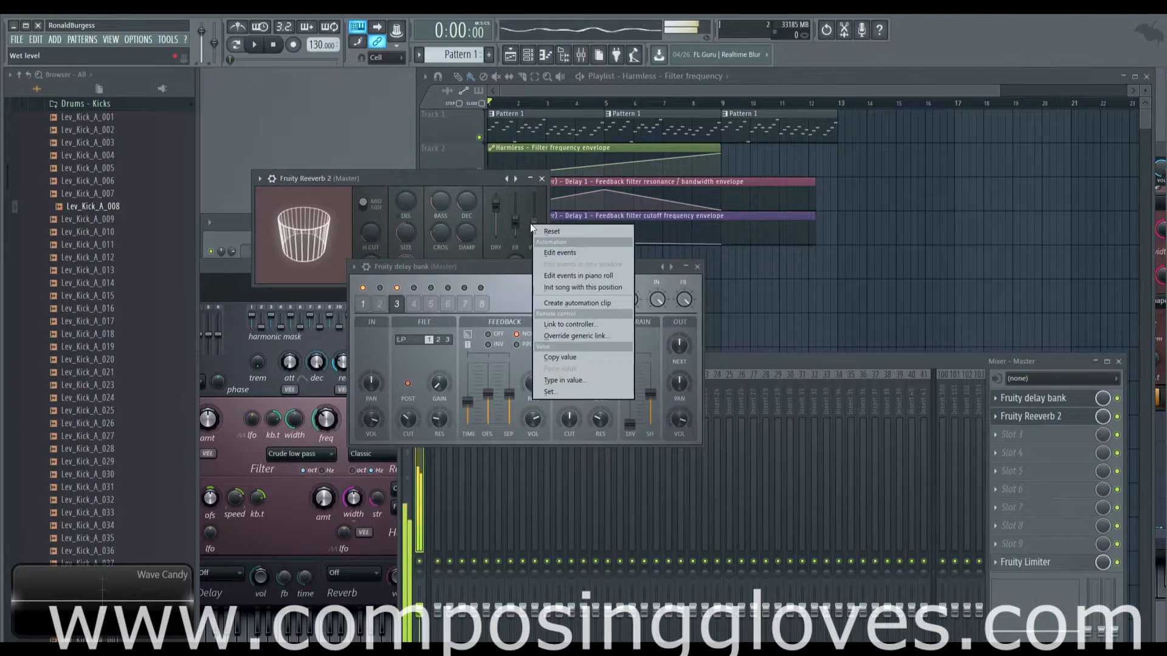
click(399, 122)
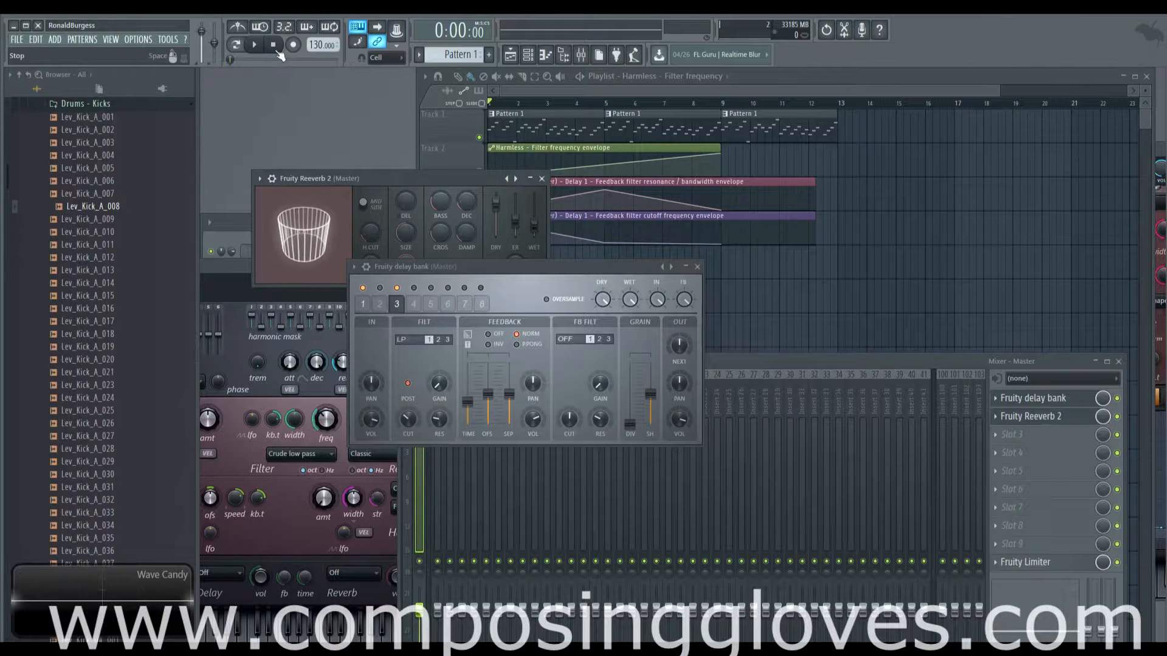
right_click(532, 230)
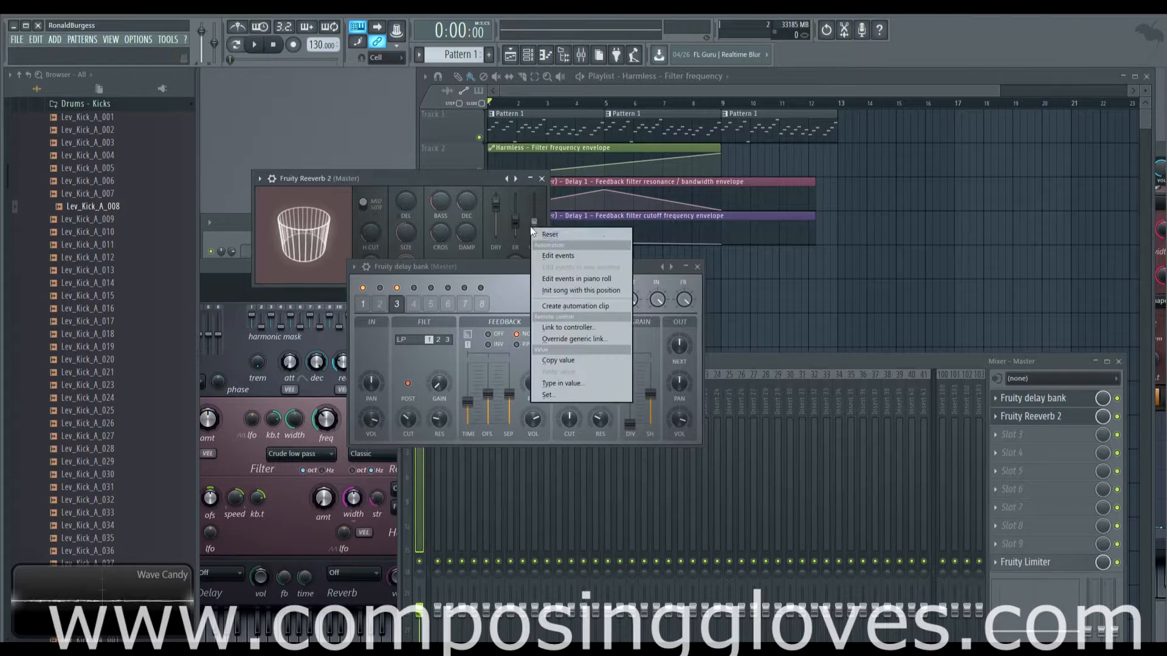
right_click(498, 201)
click(549, 282)
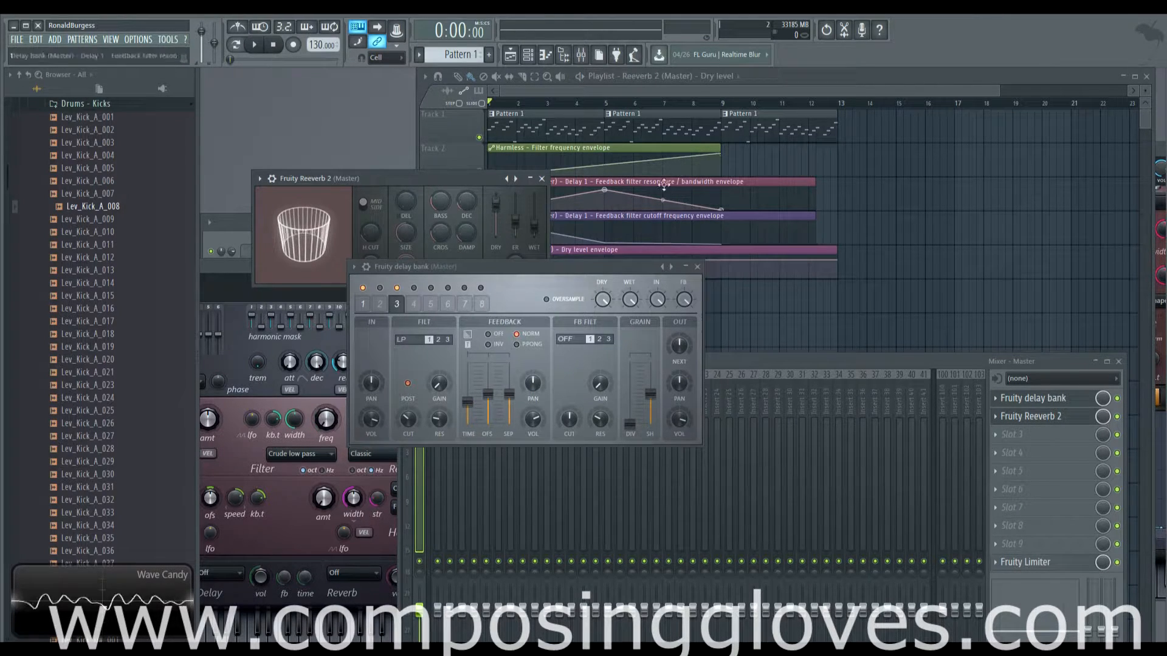
drag(588, 263, 578, 289)
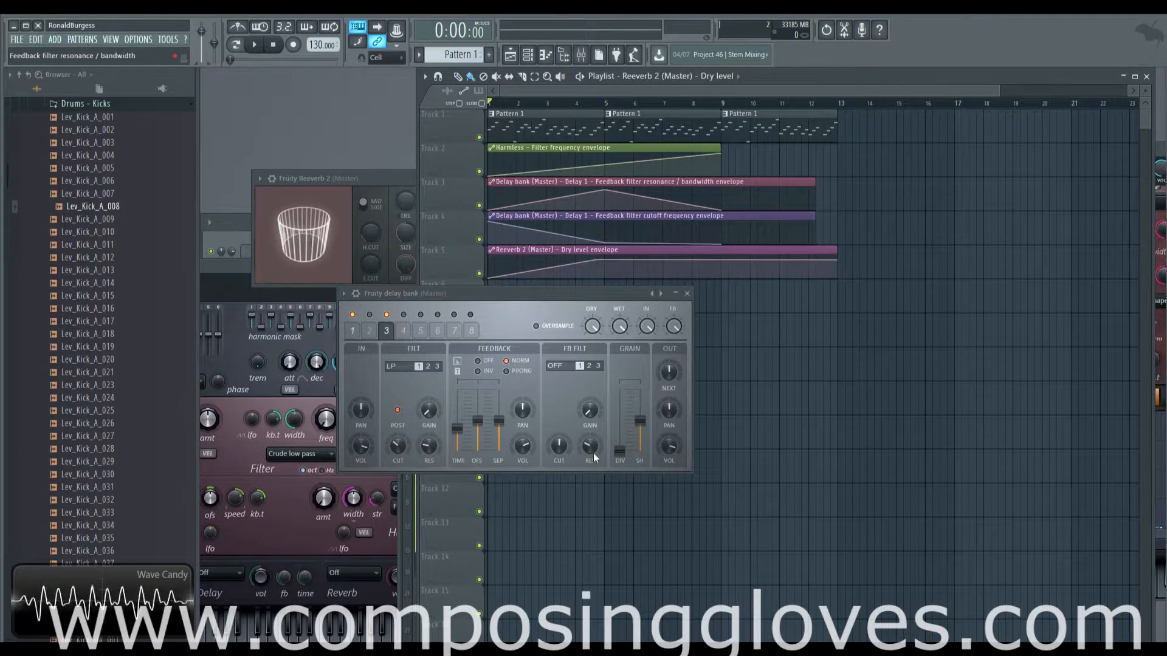
Step: Play the song, set delay 3's input filter resonance to about 15%, and switch the delay bank back to delay 1
key(space)
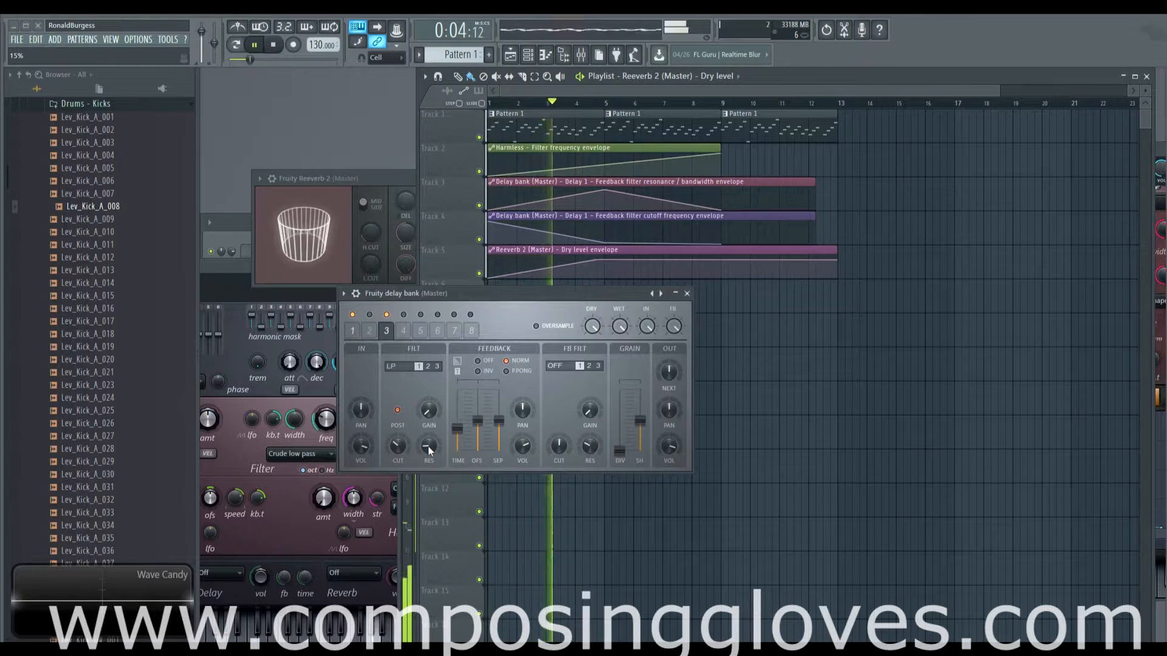
click(352, 330)
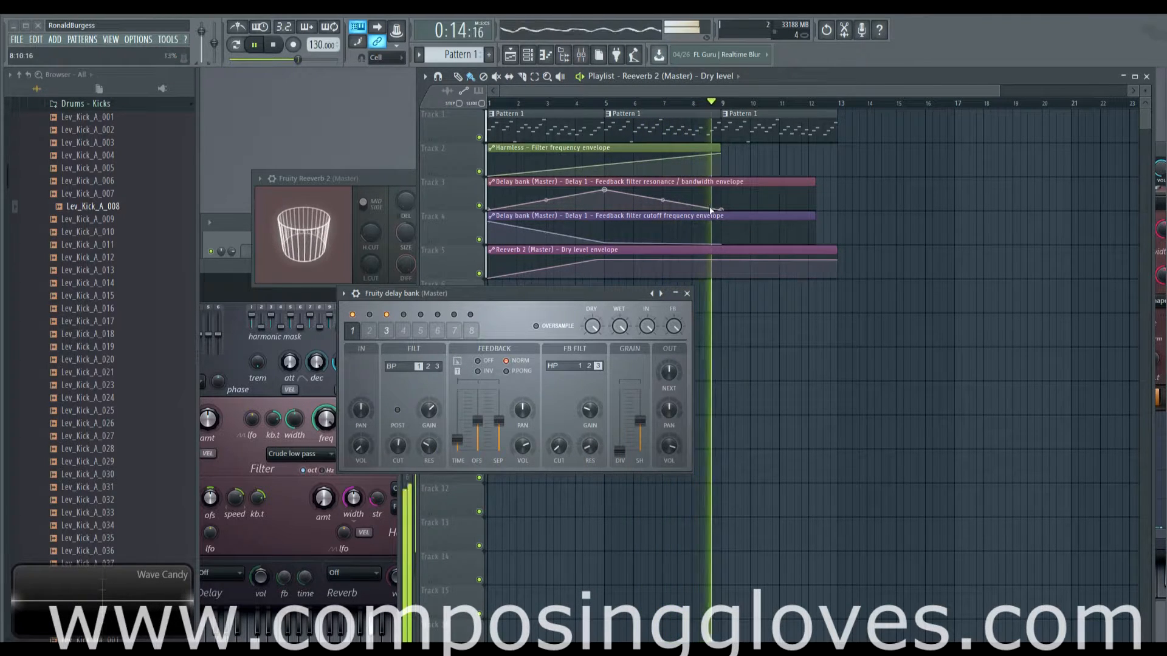
key(space)
Step: Make the third Pattern 1 clip unique as Pattern 2 and open its Harmless notes in the piano roll
click(725, 114)
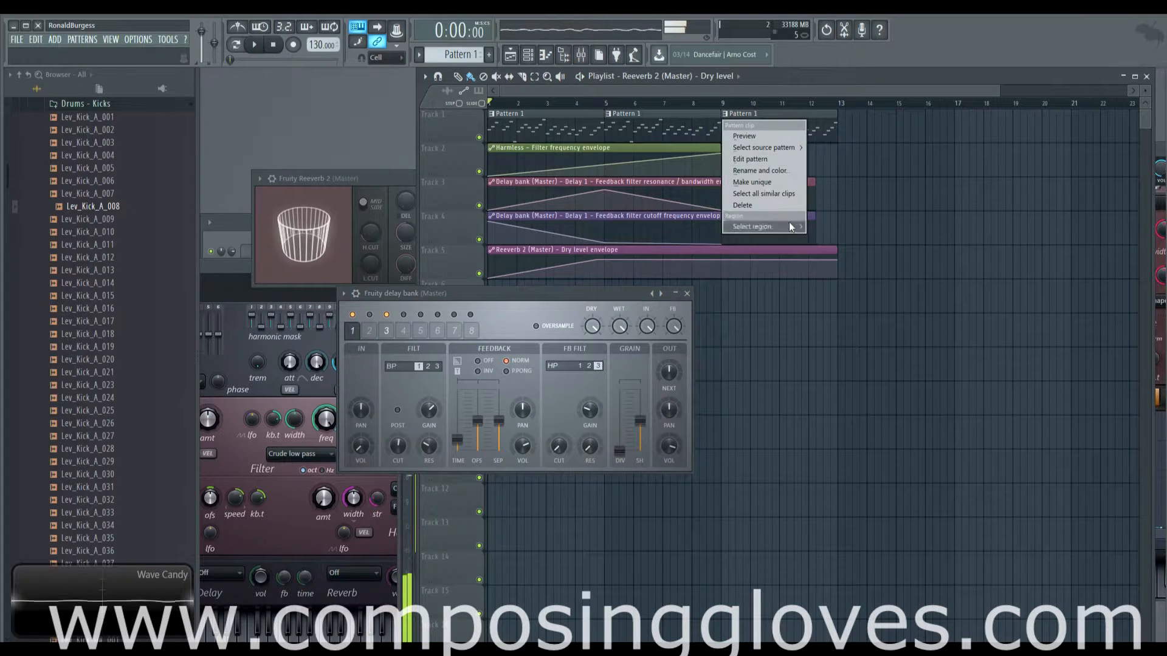
click(781, 181)
double_click(770, 135)
drag(563, 302, 996, 307)
scroll(366, 498, down, 4)
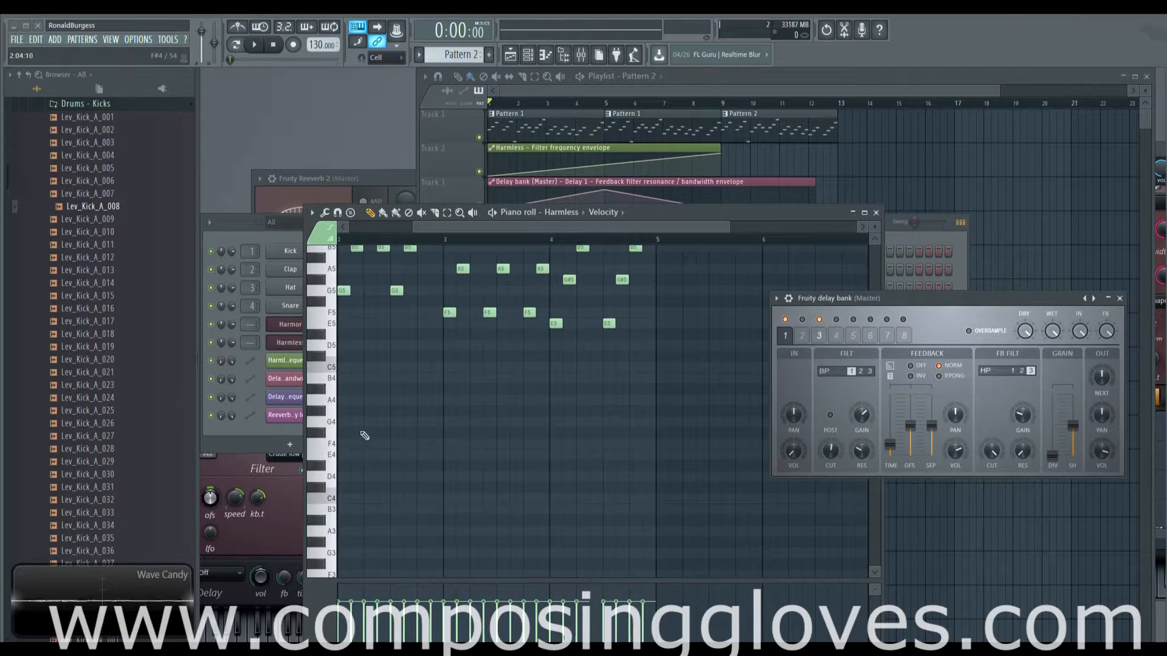
Step: Paint repeated low bass notes beneath the Pattern 2 arpeggio, starting with a run of A3 notes
drag(365, 436, 705, 423)
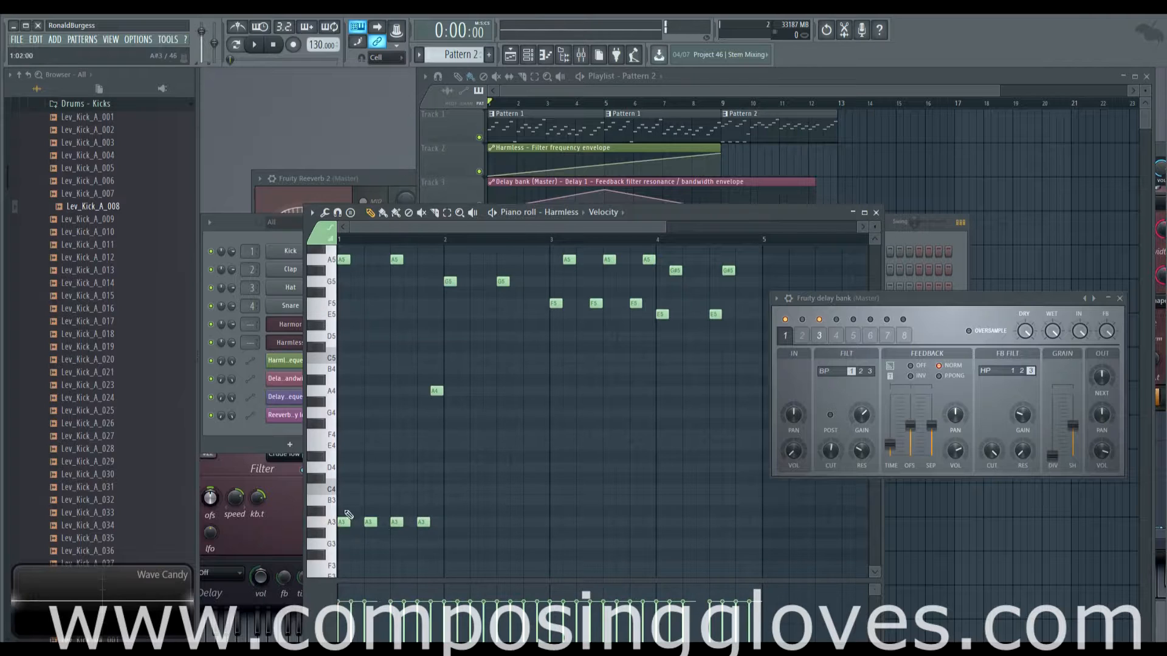
drag(345, 511, 474, 533)
drag(345, 522, 668, 549)
Step: Duplicate the Pattern 2 clip to bar 13 on Track 1 and start the song briefly
click(732, 96)
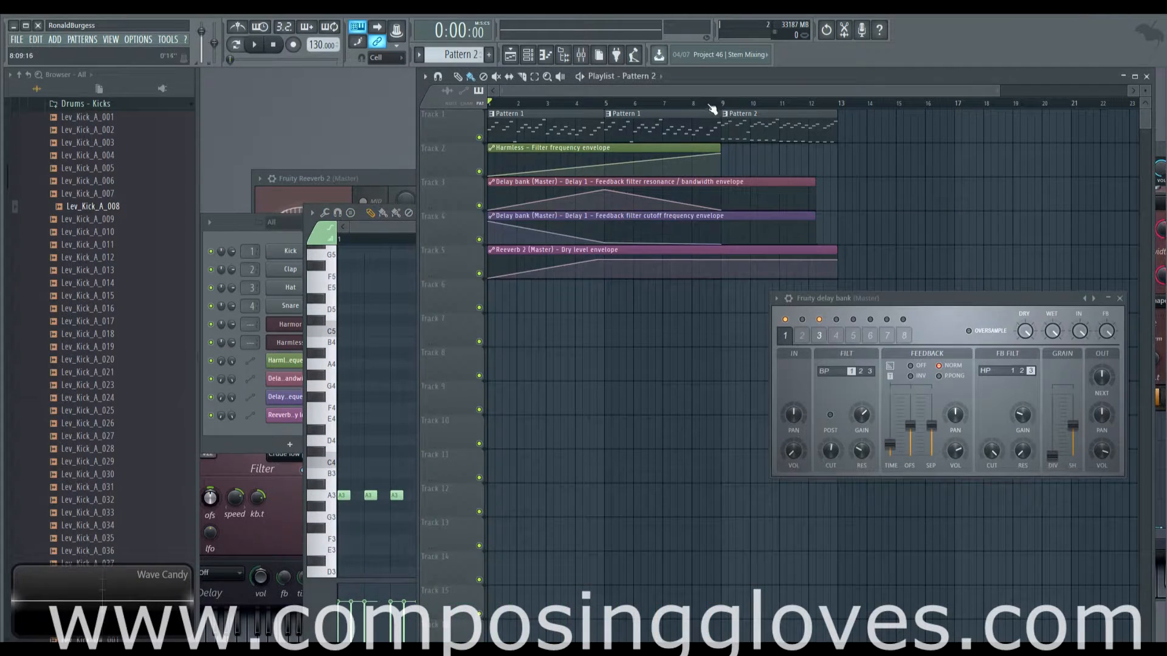
click(700, 104)
click(707, 105)
drag(767, 112, 842, 138)
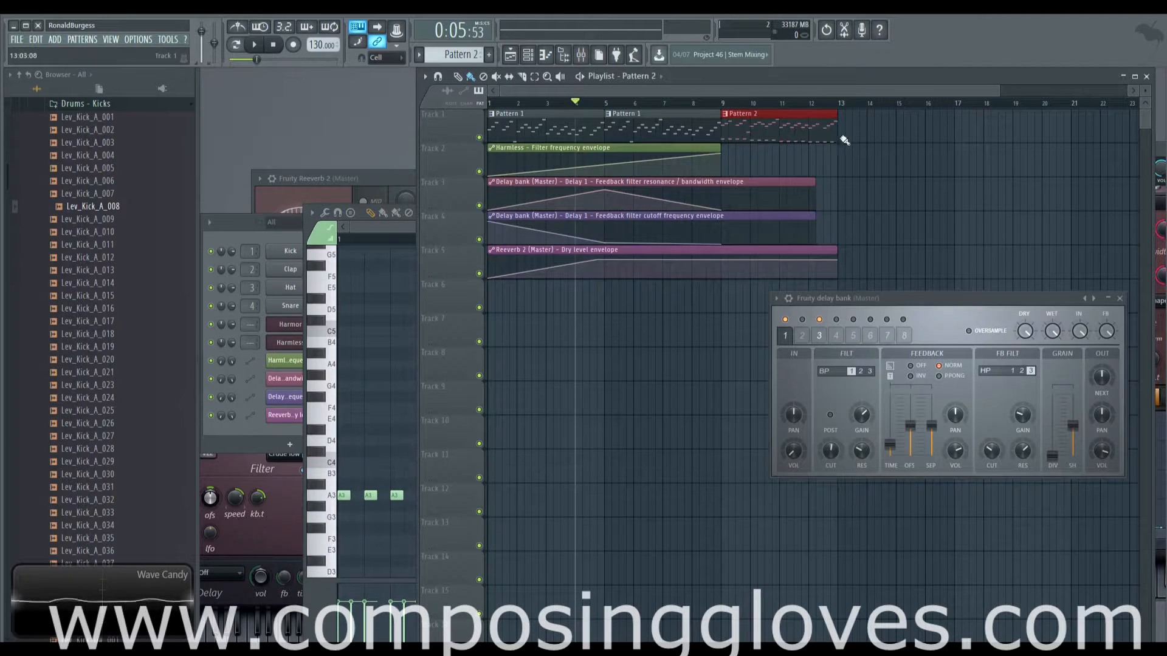
key(ctrl+b)
key(space)
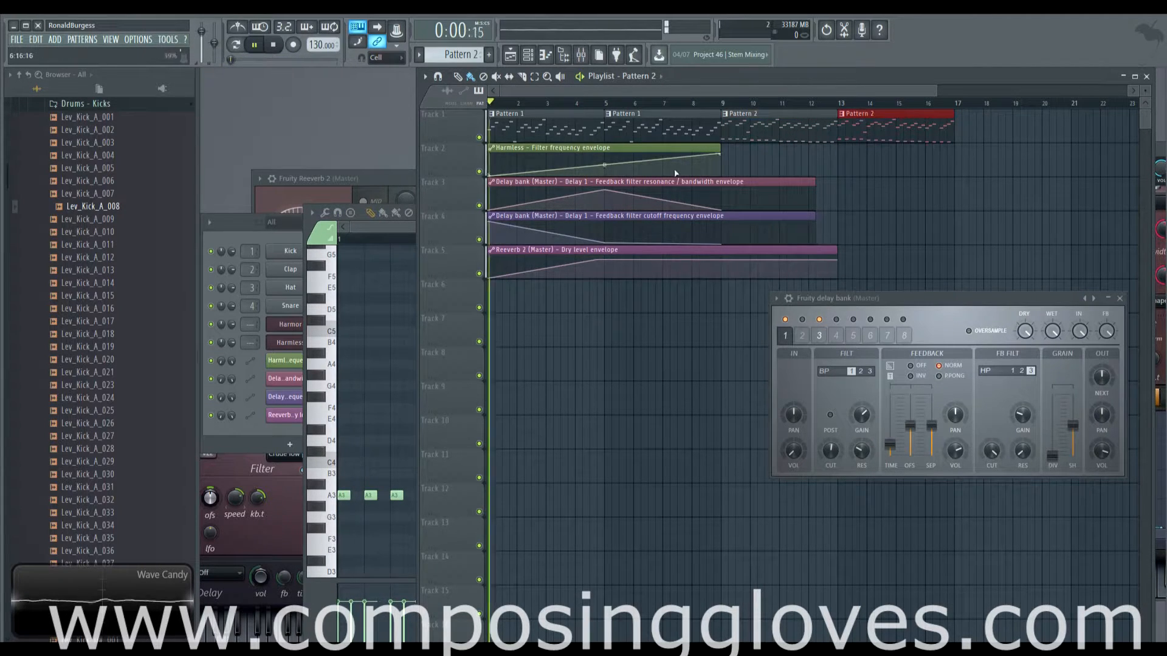
key(space)
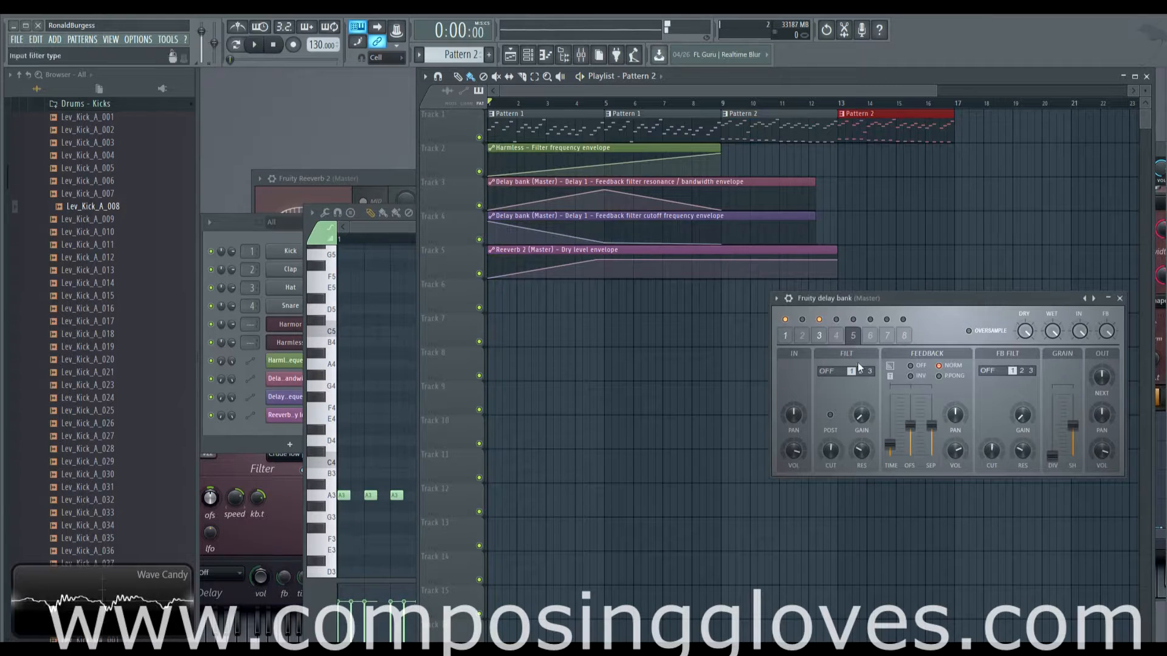
Step: Compare delays 3 and 4 in the delay bank, and set delay 4's input filter type to band pass (BP)
click(818, 336)
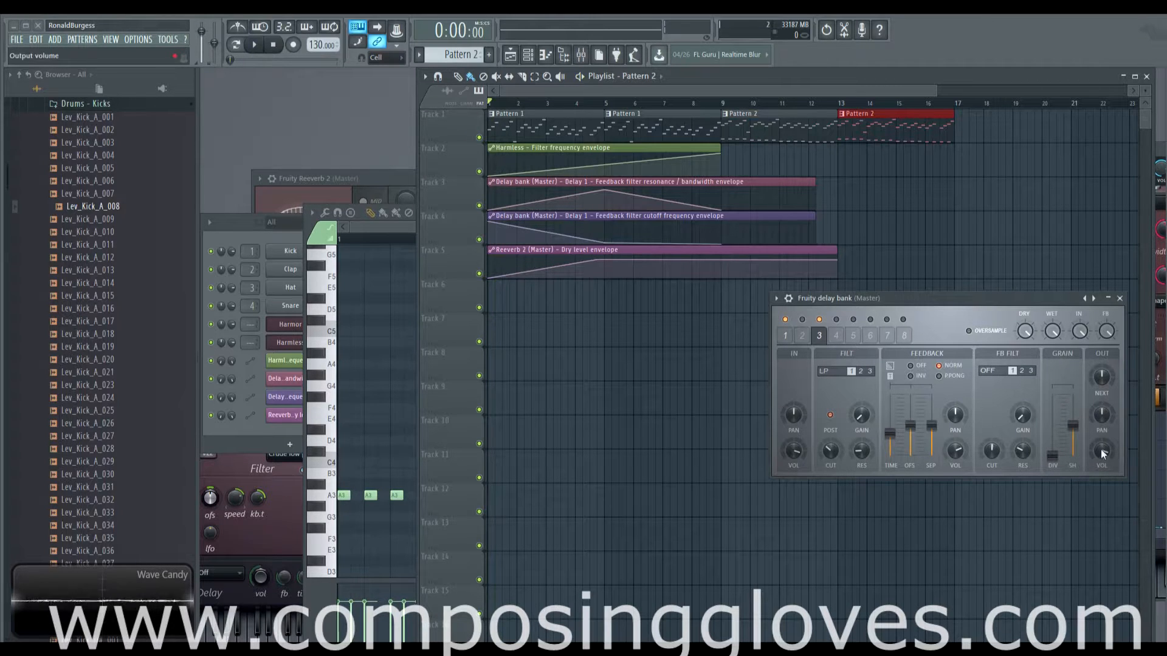
click(837, 336)
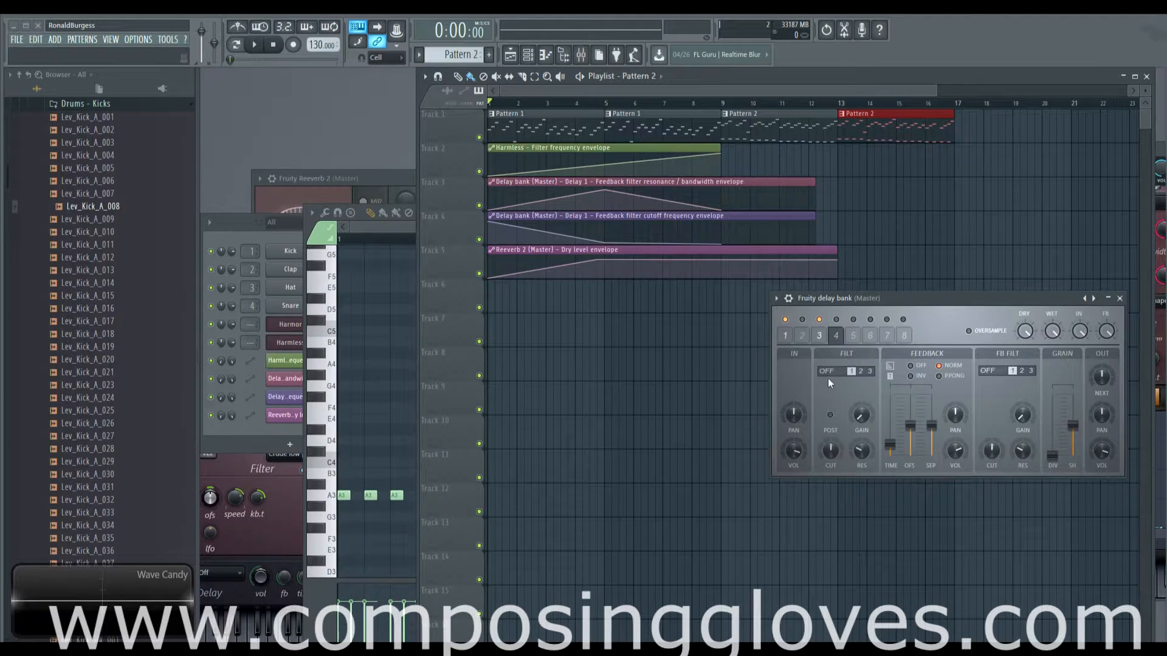
click(820, 336)
click(838, 336)
click(822, 336)
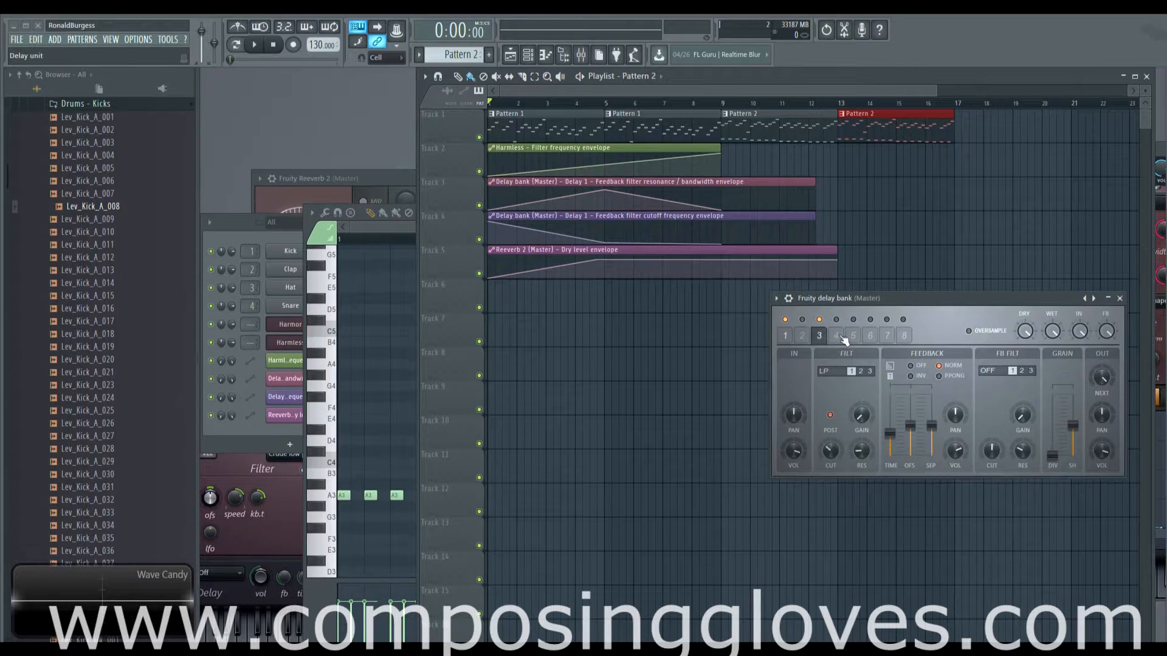
click(839, 337)
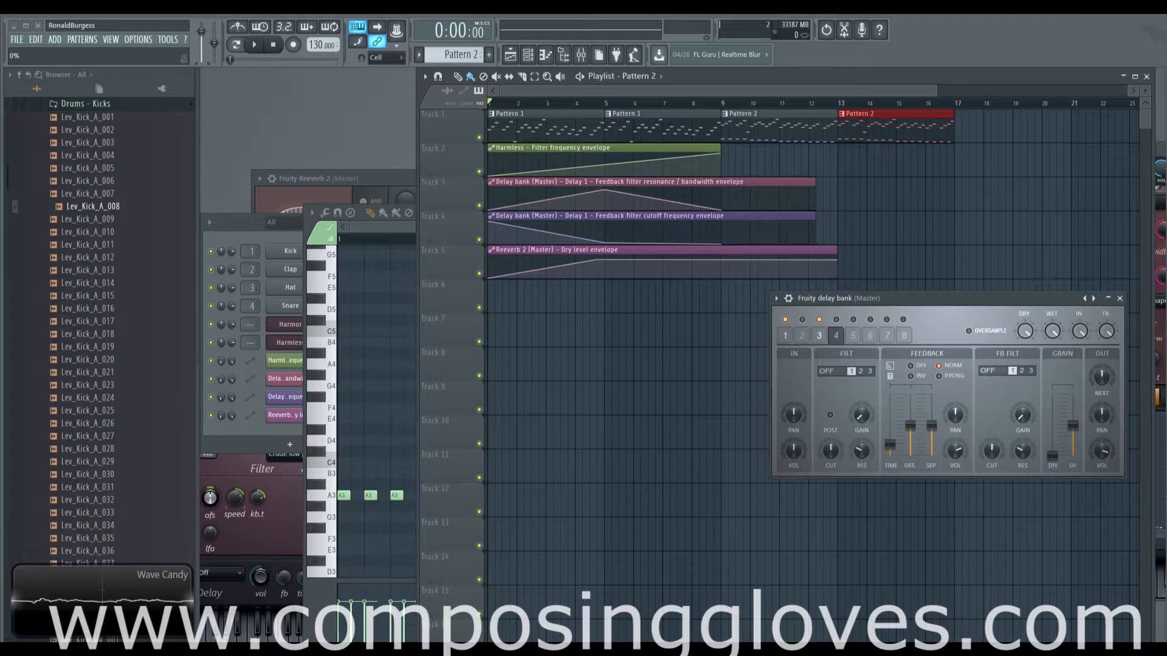
drag(828, 373, 828, 367)
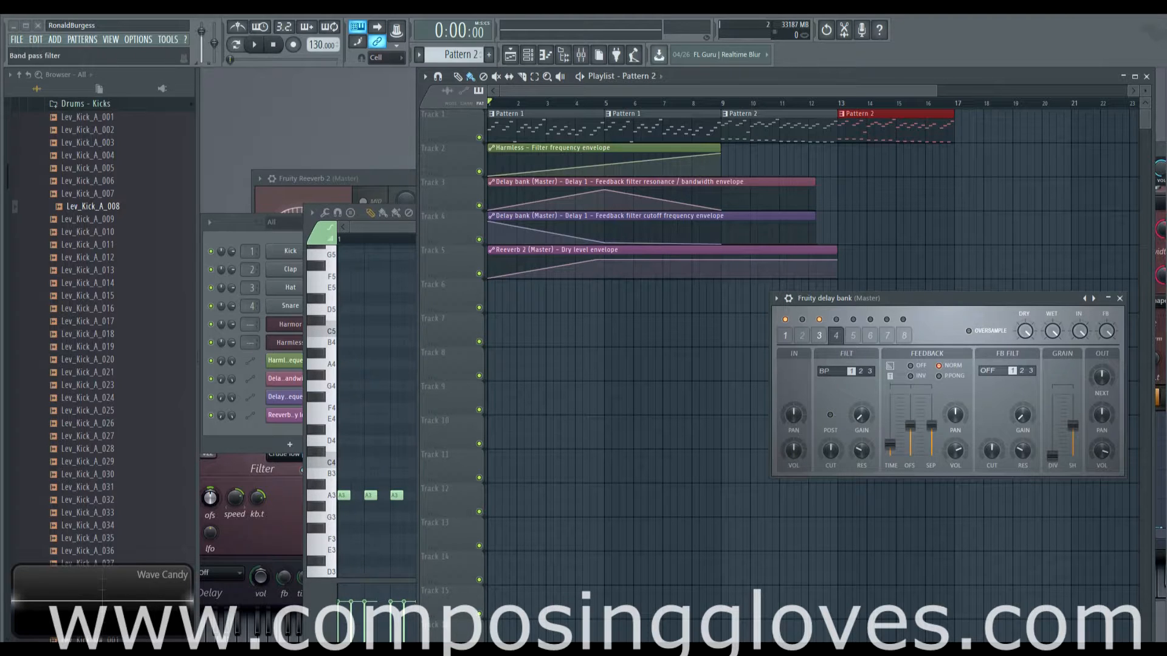
Step: Recheck delay 3's settings, then set delay 4's input filter to order 3 and adjust its cutoff
click(824, 336)
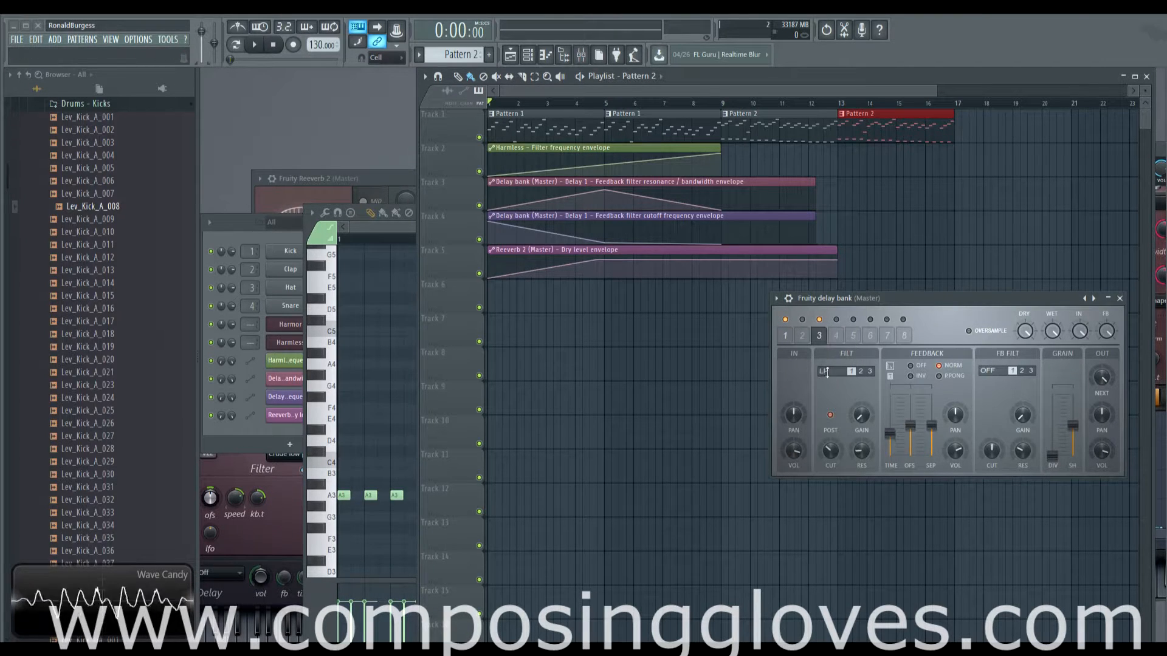
click(837, 337)
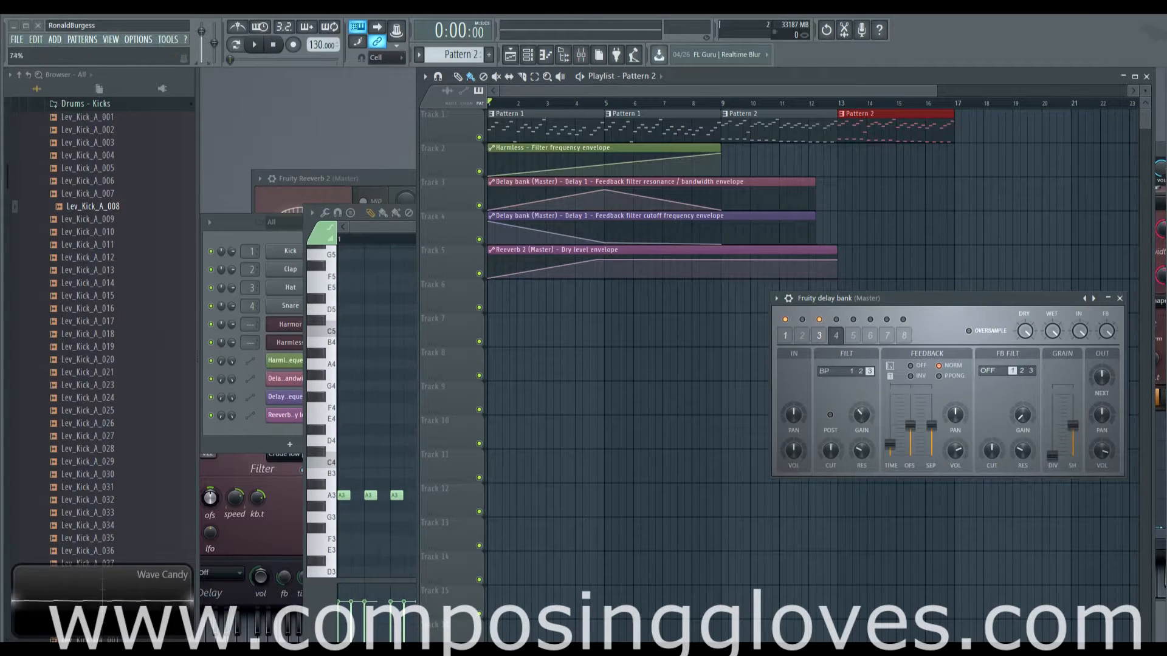
click(821, 338)
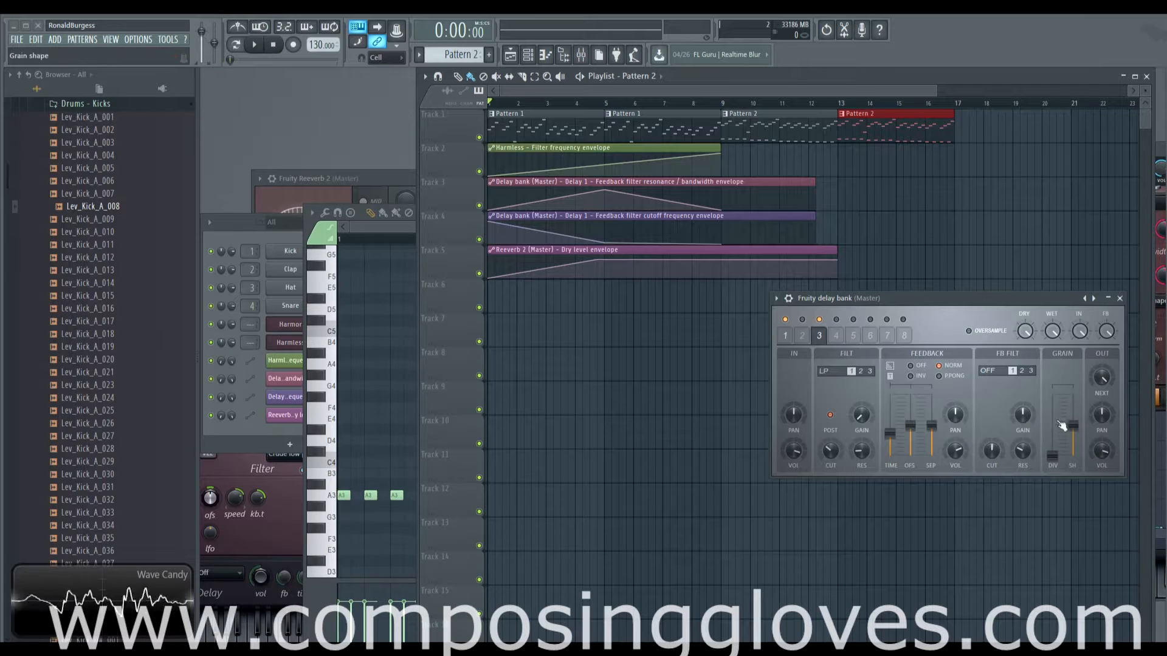
click(835, 336)
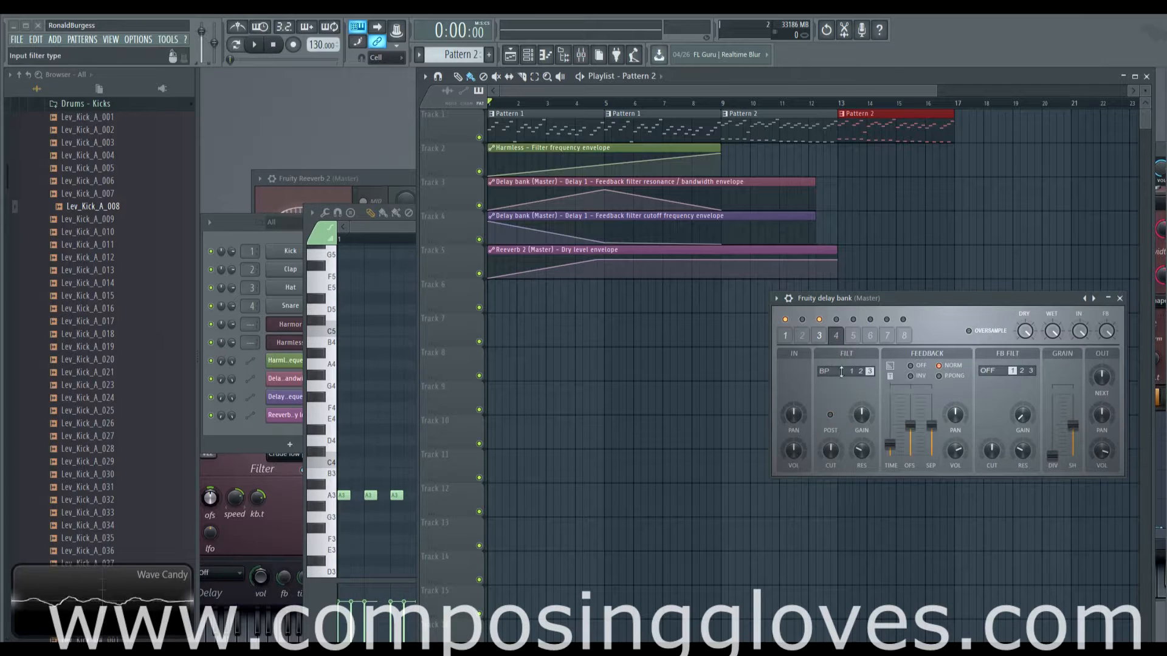
drag(831, 457, 831, 465)
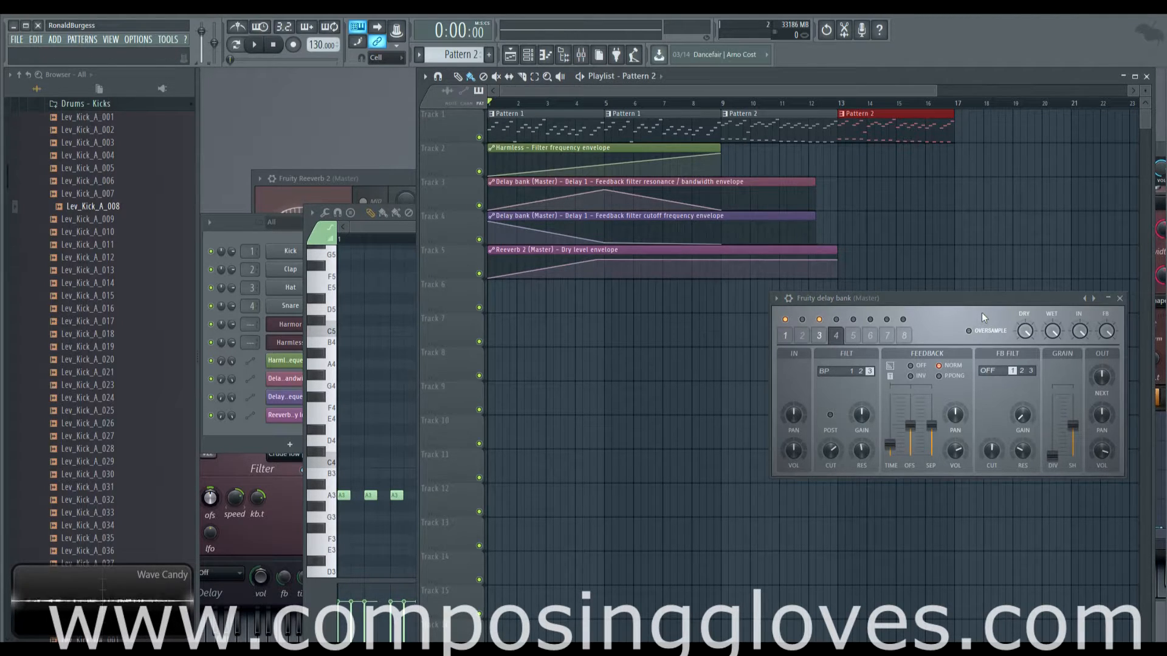
Step: Play the song while checking delays 3 and 1, and restart playback from the beginning
key(space)
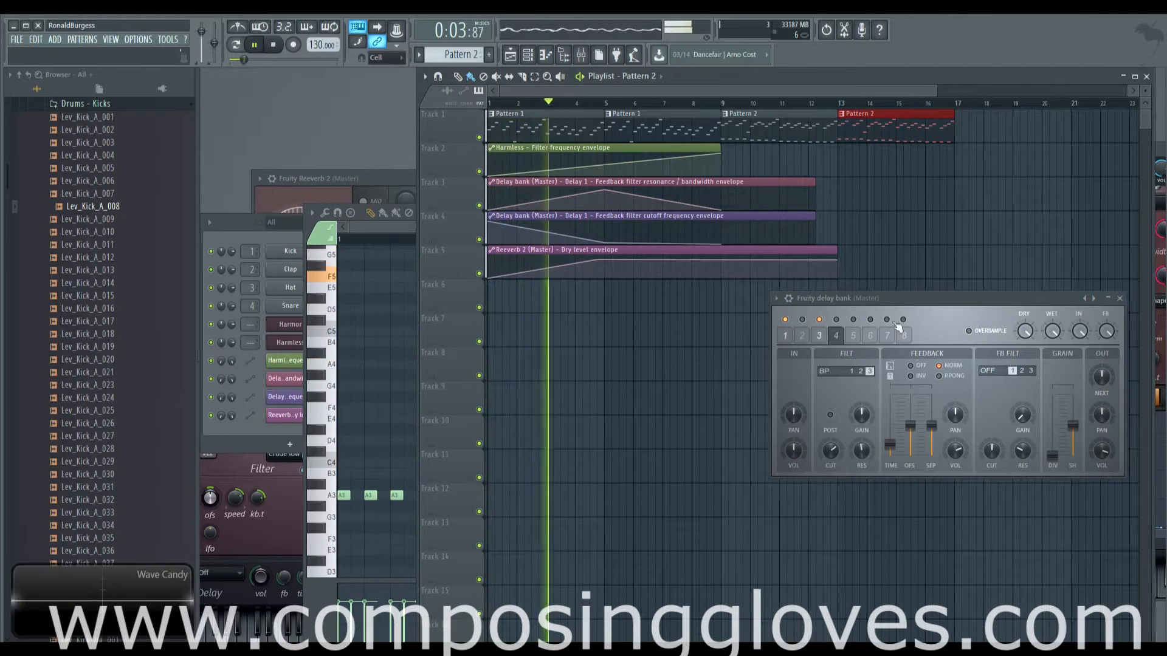
click(818, 336)
click(785, 336)
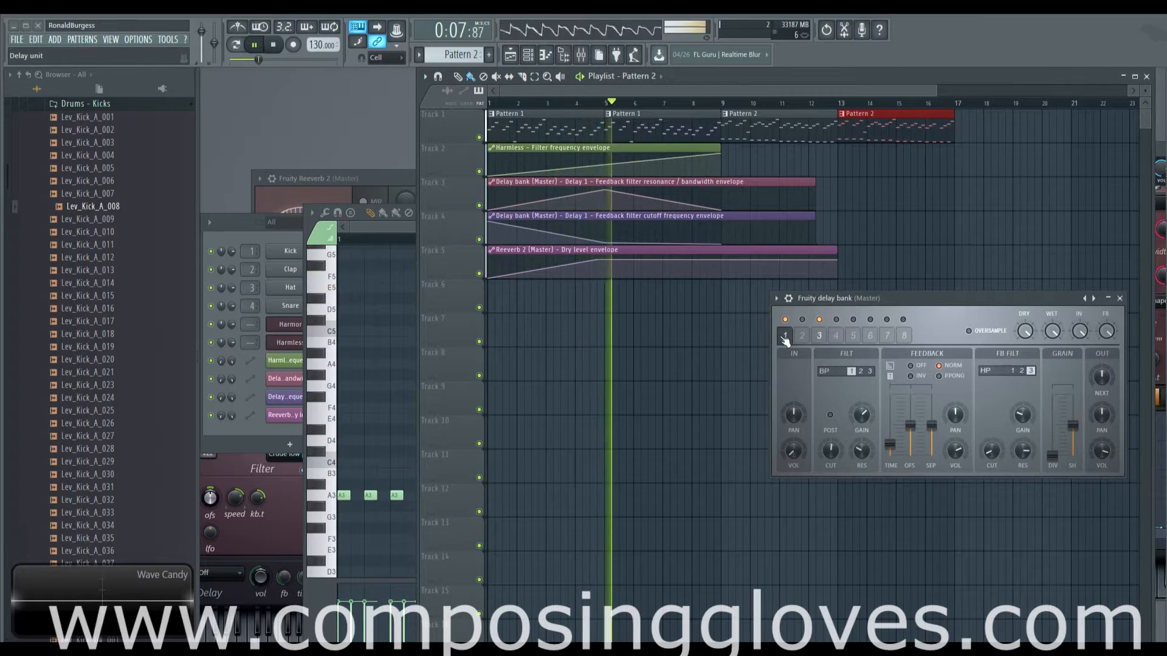
key(space)
key(space)
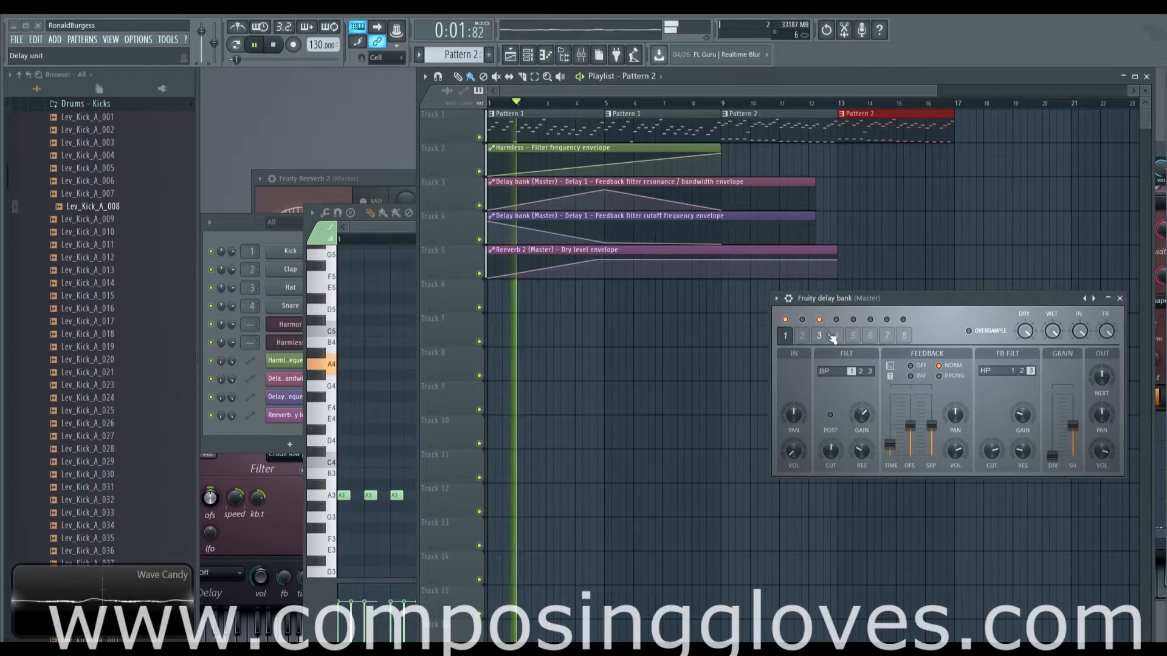
Step: Review delays 1 and 3 while the song plays, and enable delay 4
click(796, 337)
click(785, 336)
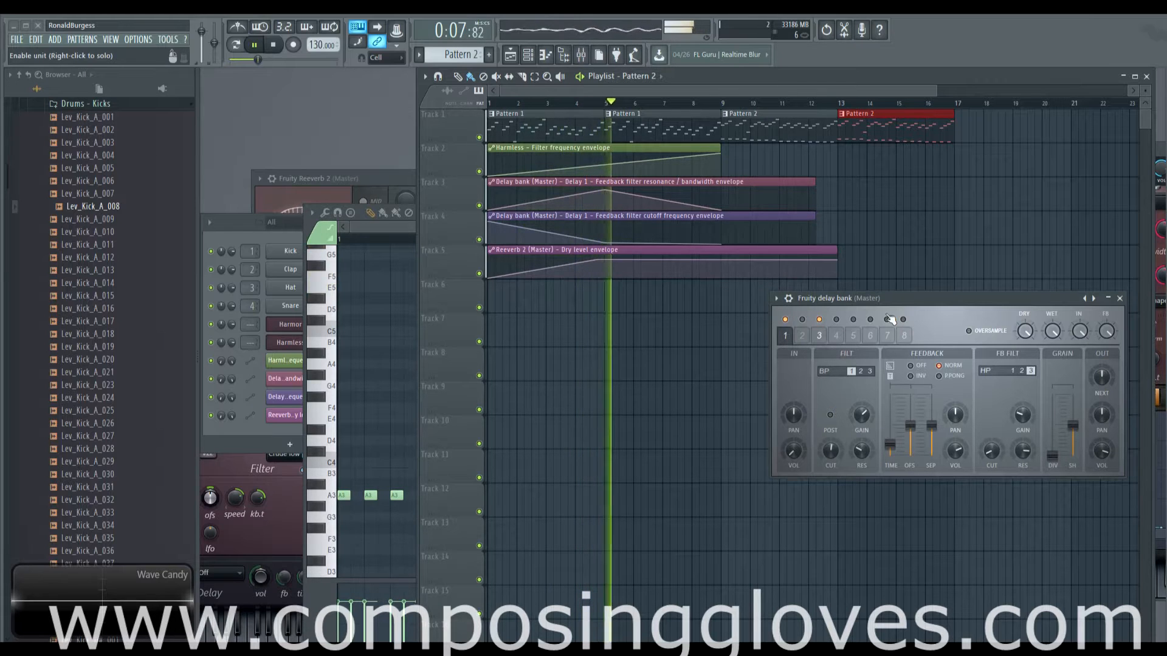
click(818, 336)
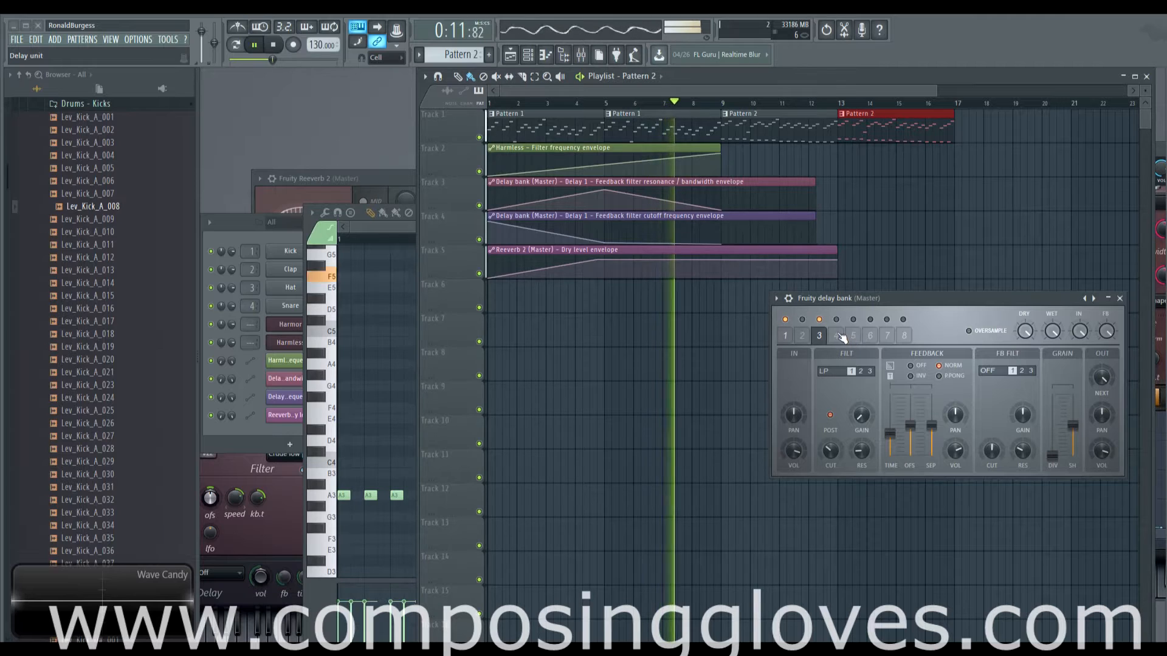
click(837, 335)
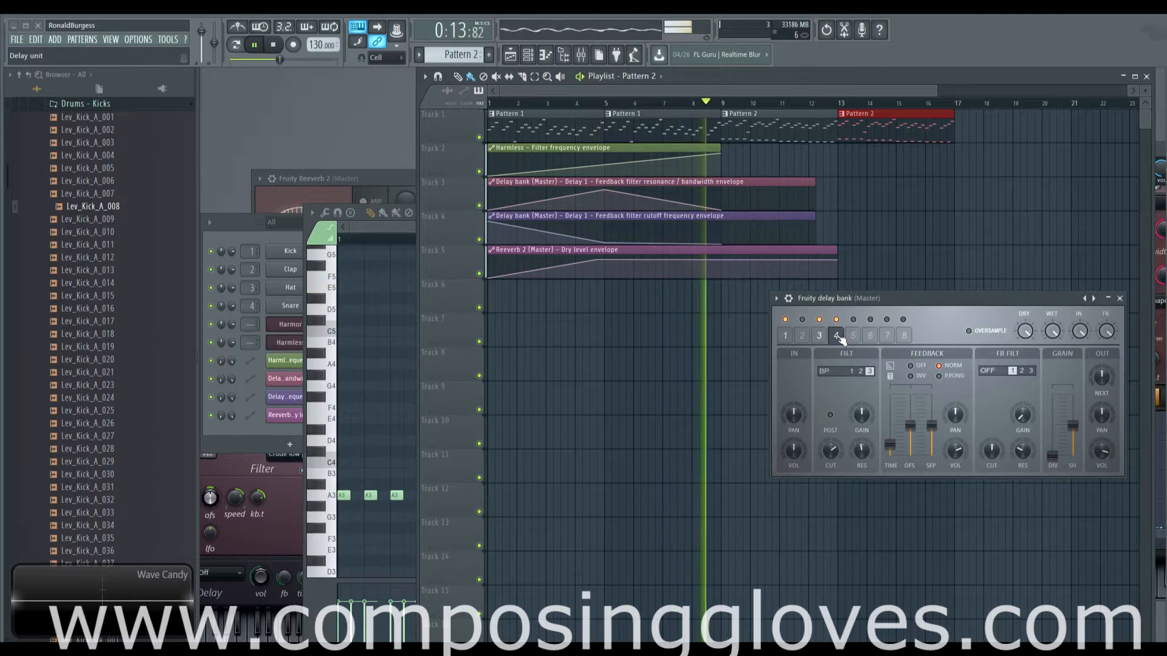
Step: Play the song from just before bar 5, set delay 4's input filter resonance to about 37%, and stop playback
key(space)
click(623, 104)
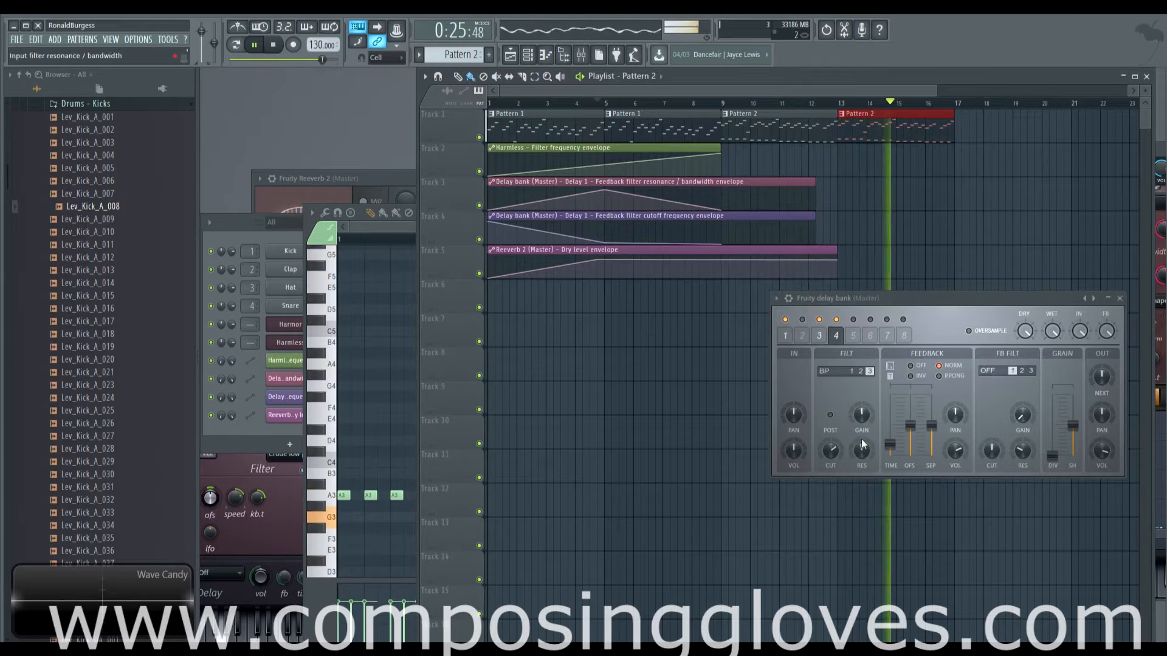
drag(861, 451, 862, 425)
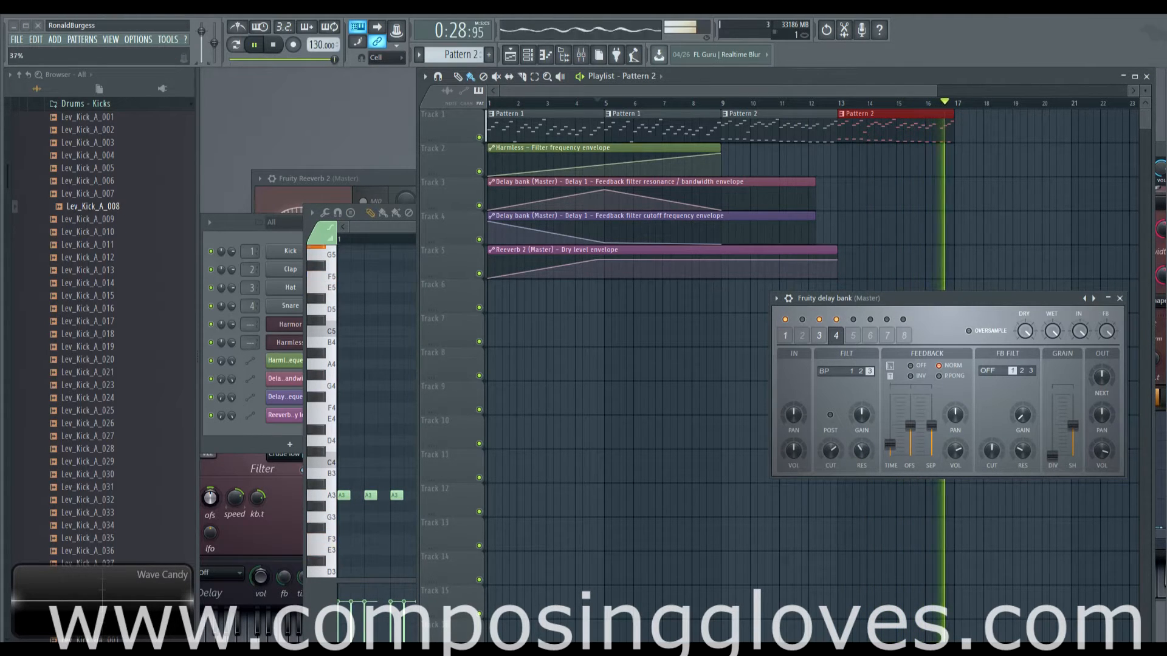
key(space)
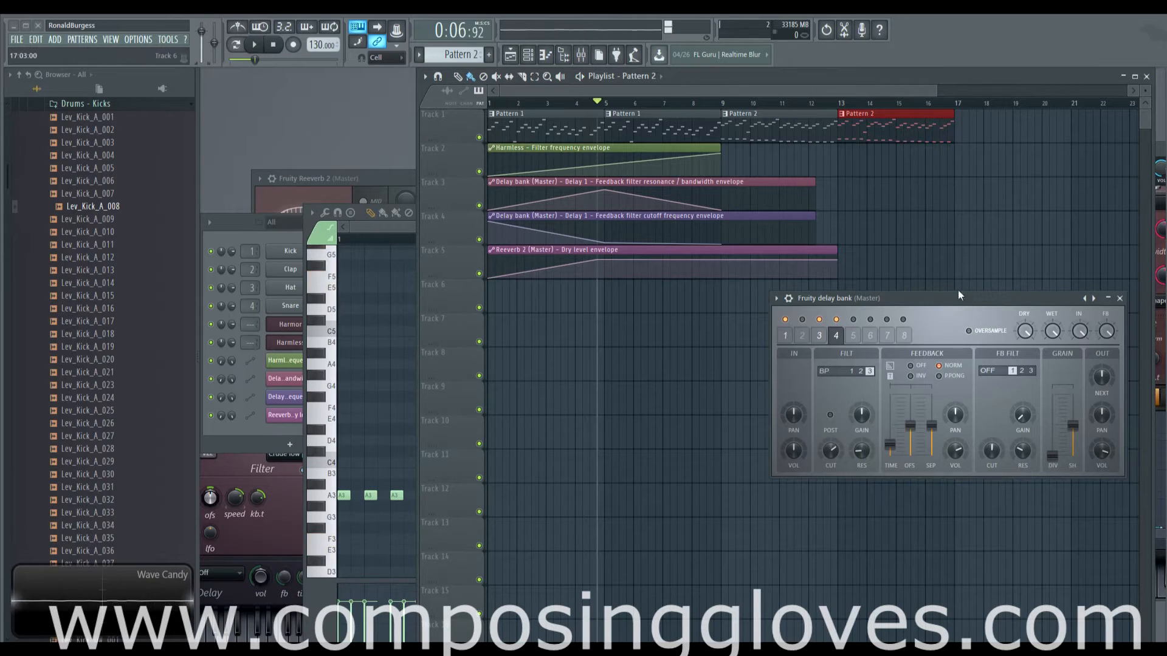
Step: Move the delay bank window over the automation clips, view delay 3, and switch it to delay 1
drag(958, 293, 877, 177)
click(738, 220)
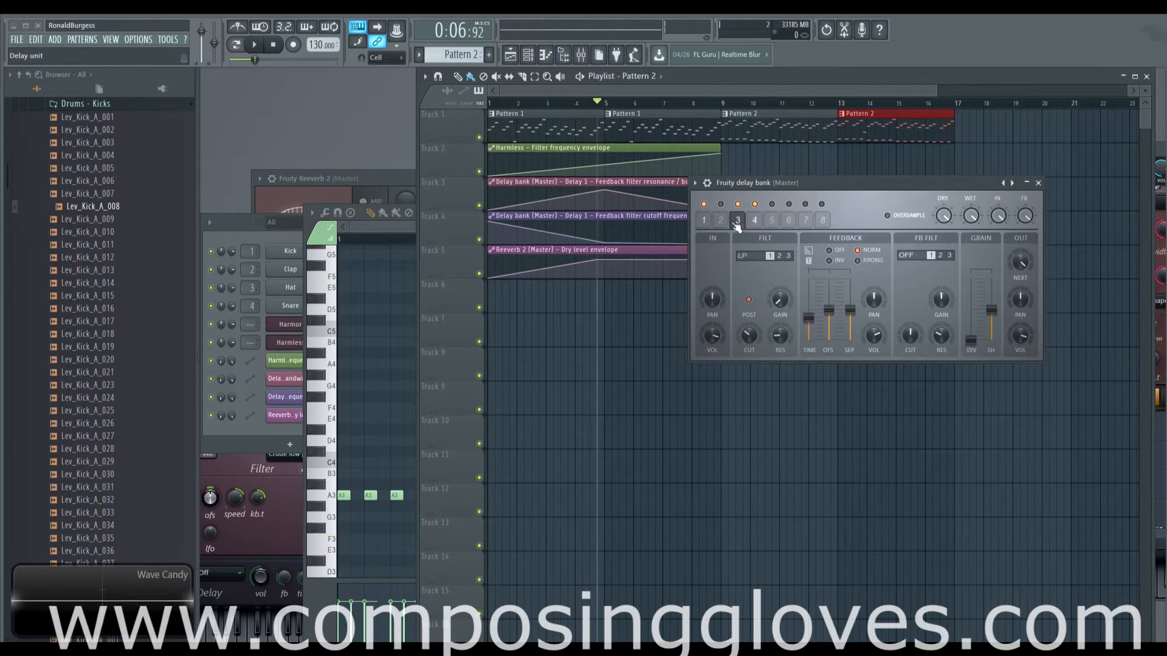
click(704, 220)
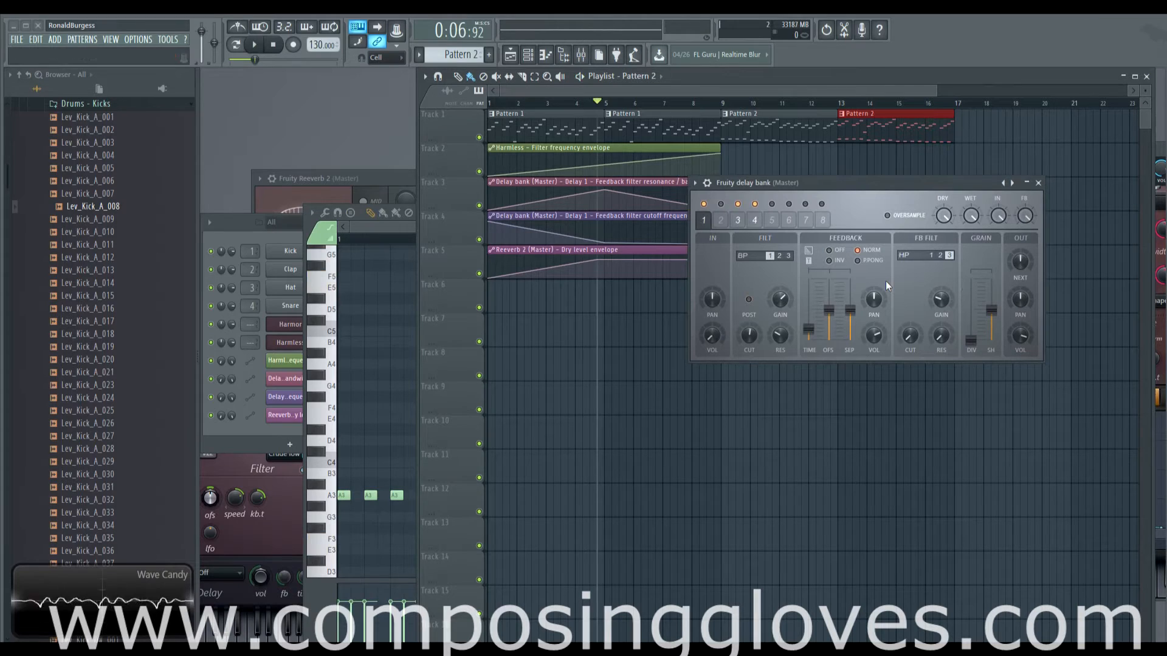